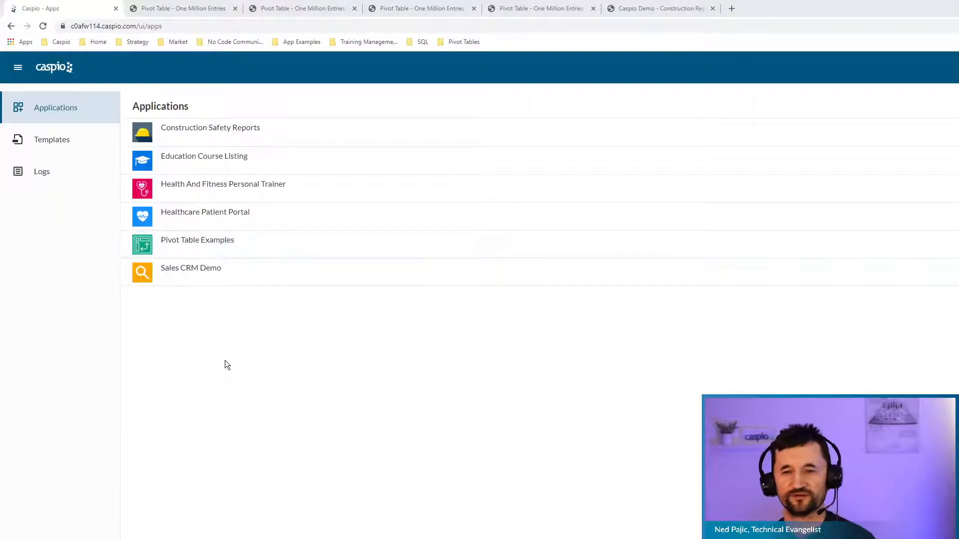
# Switch to the deployed Safety Reports app and bring up its Add User form.
pyautogui.click(696, 9)
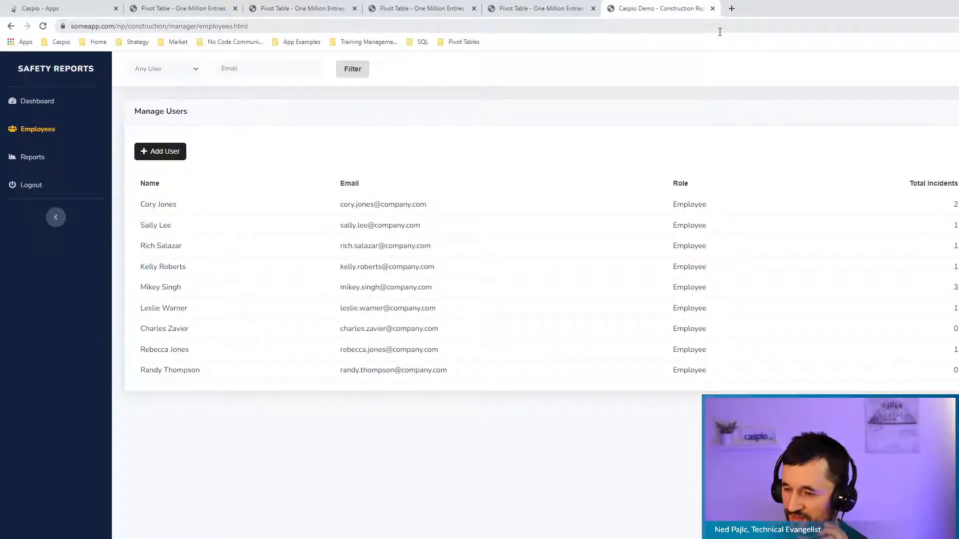
pyautogui.click(181, 156)
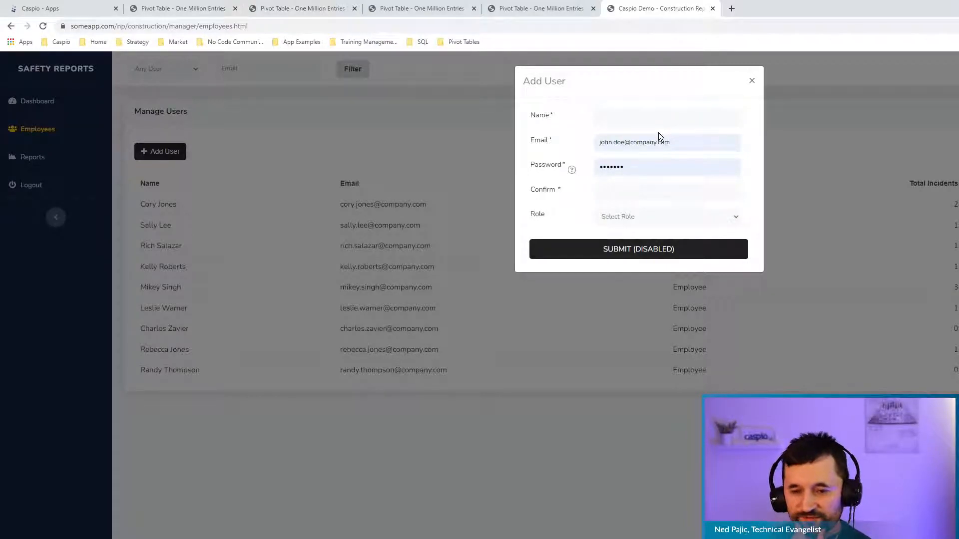
# Check the Role list without choosing a role and read the Password help's 8-character rule.
pyautogui.click(664, 219)
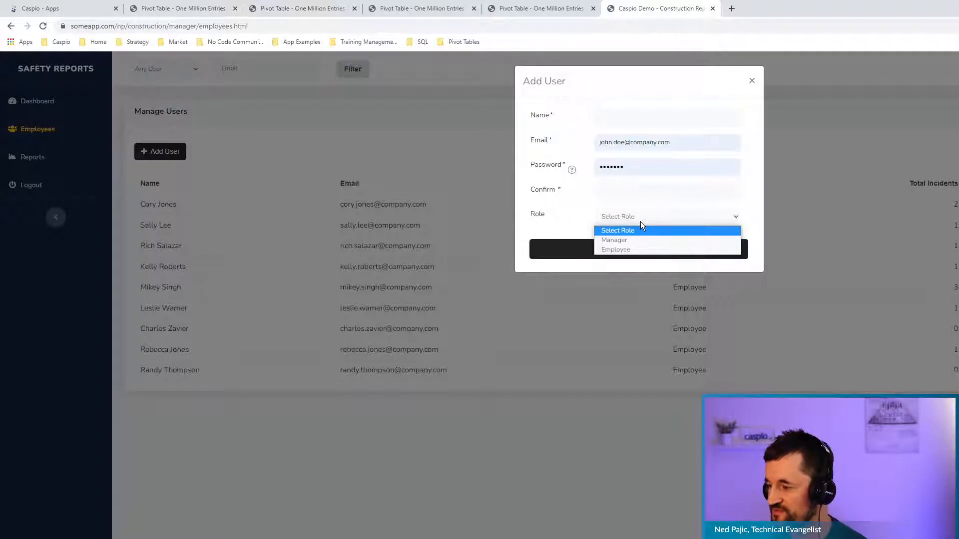
pyautogui.click(749, 190)
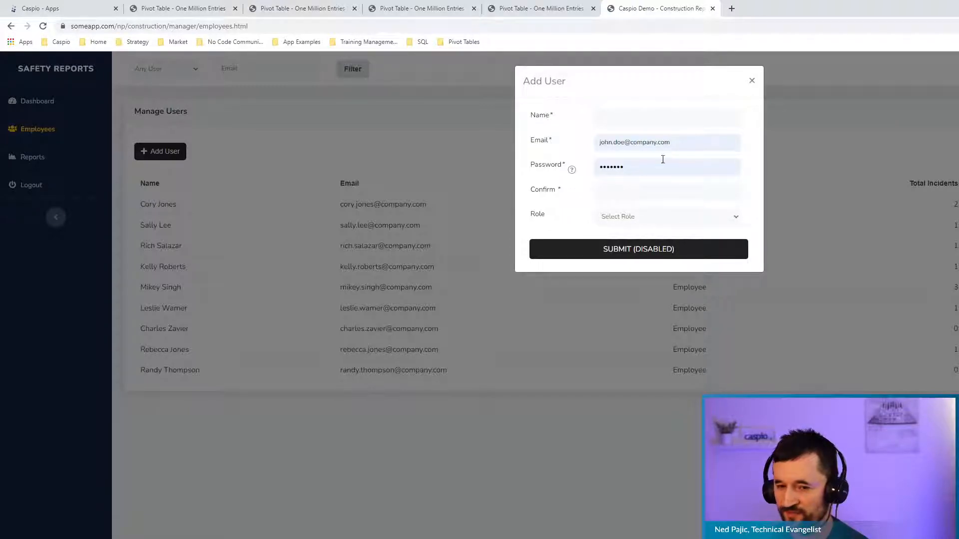
pyautogui.moveTo(572, 171)
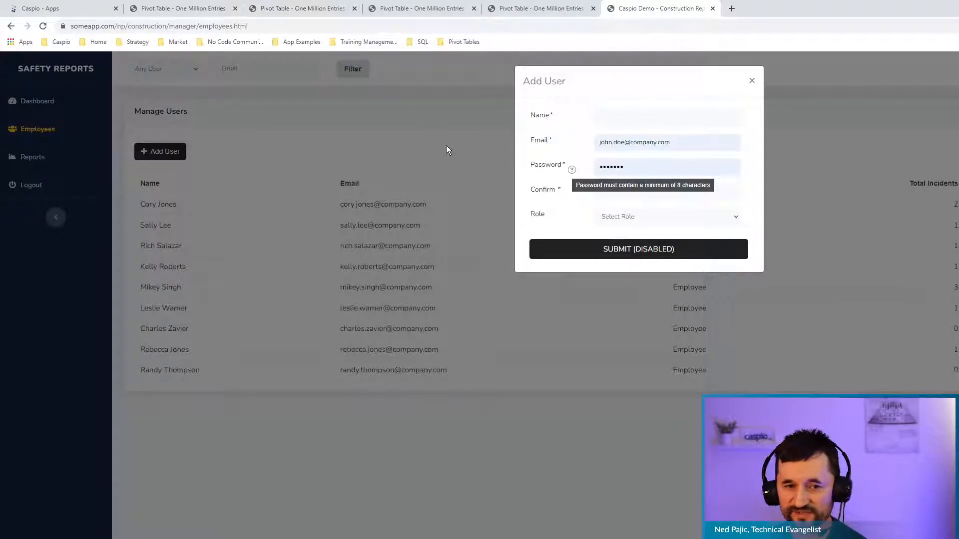
# Open Manage users from the Managers folder of Construction Safety Reports' DataPages for editing.
pyautogui.click(78, 15)
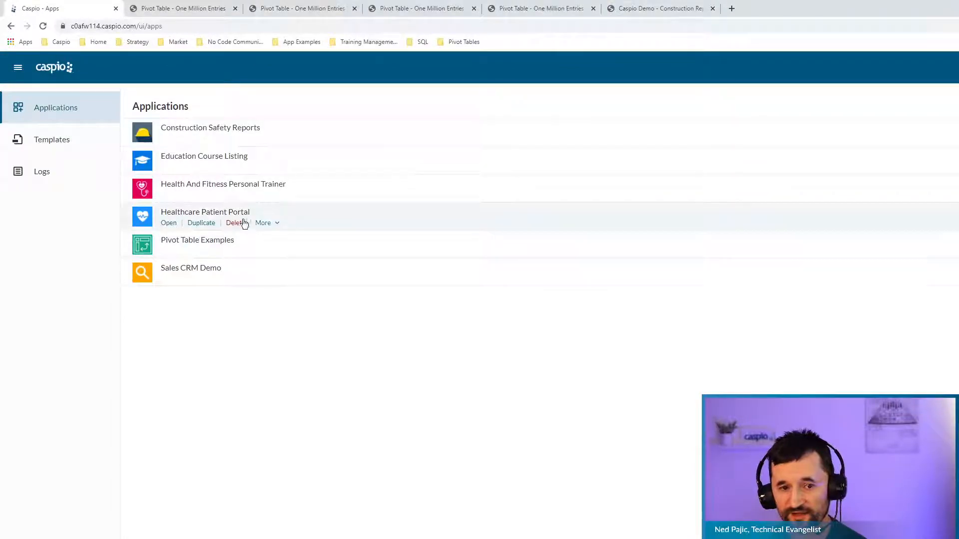
pyautogui.click(171, 142)
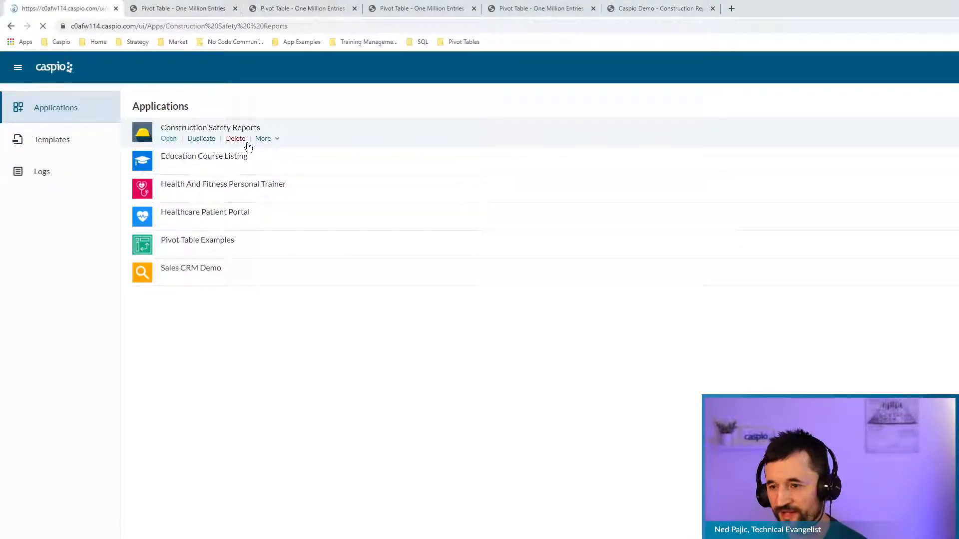
pyautogui.click(27, 143)
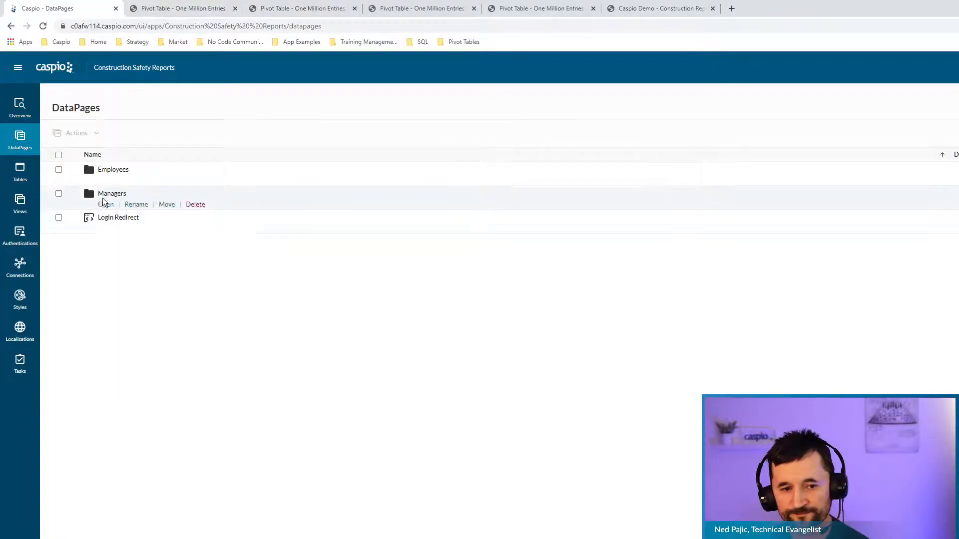
pyautogui.click(105, 204)
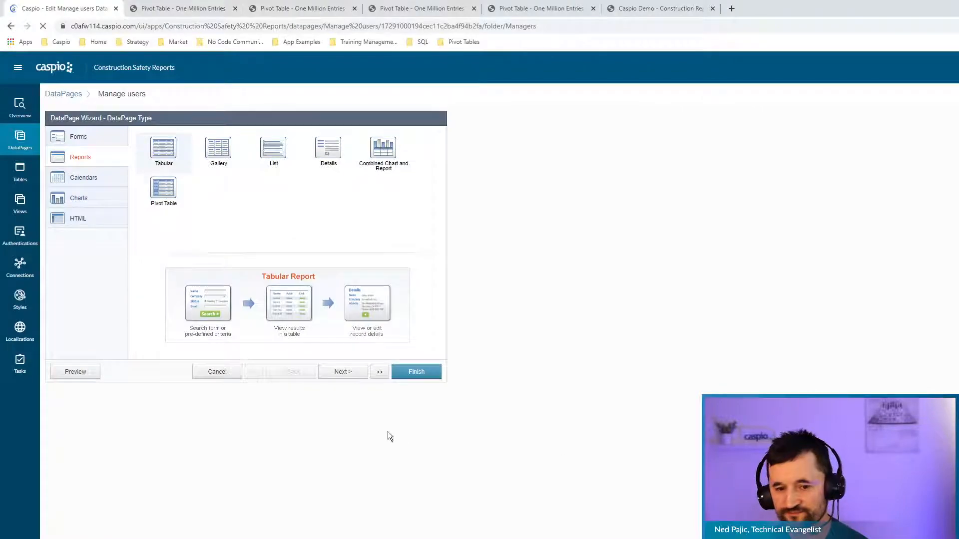
pyautogui.click(349, 374)
# Advance the wizard to Configure Results Page Fields and select the Header element.
pyautogui.click(350, 374)
pyautogui.click(350, 375)
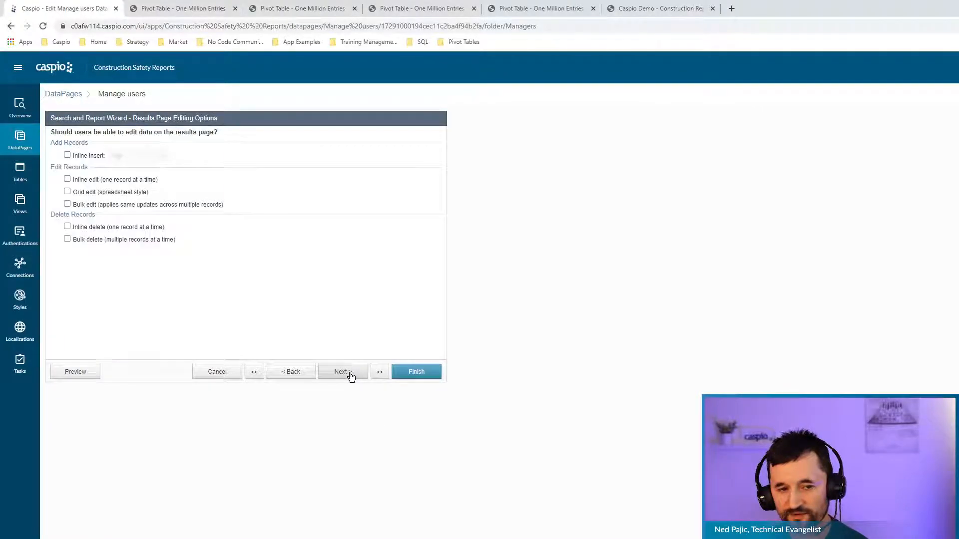
pyautogui.click(351, 375)
pyautogui.click(70, 158)
# Inspect the header's HTML code containing the Add User link, then cancel editing.
pyautogui.click(255, 217)
pyautogui.hotkey('ctrl', 'a')
pyautogui.click(255, 217)
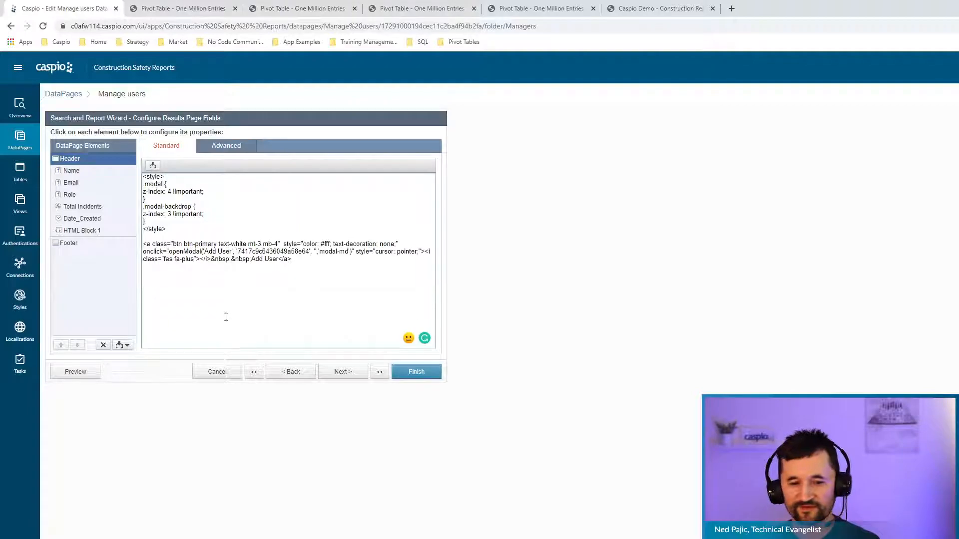
pyautogui.click(221, 374)
# Discard the Manage users changes and open the pte_sales table in Pivot Table Examples.
pyautogui.click(696, 313)
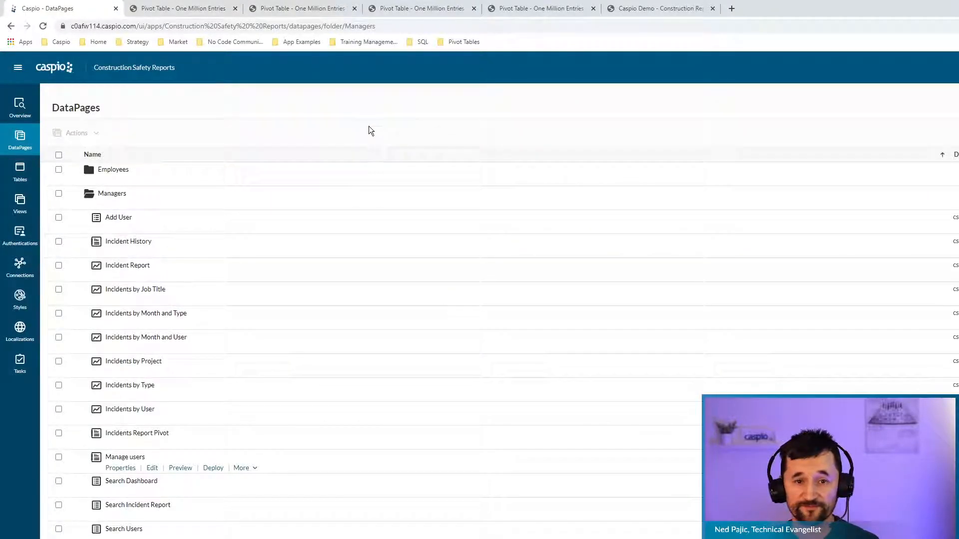
pyautogui.click(48, 72)
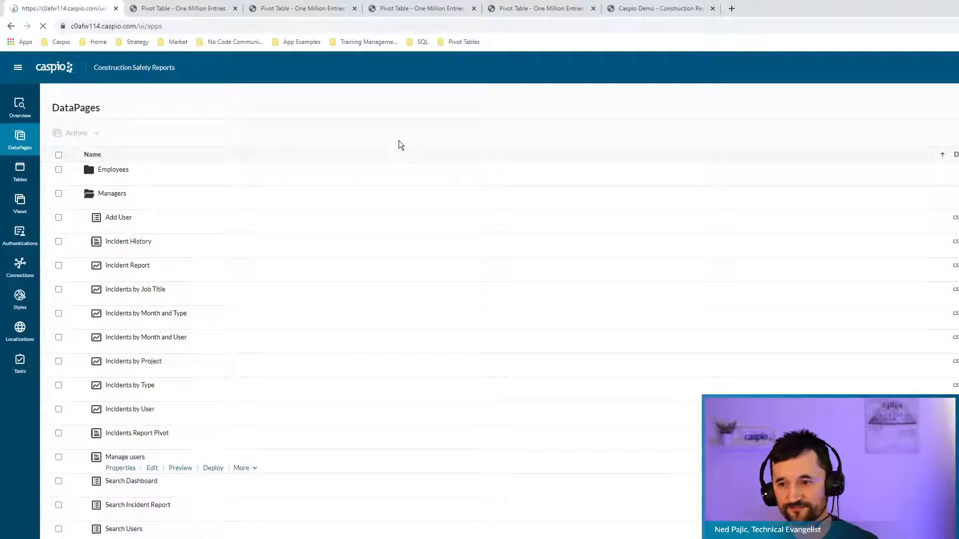
pyautogui.click(170, 253)
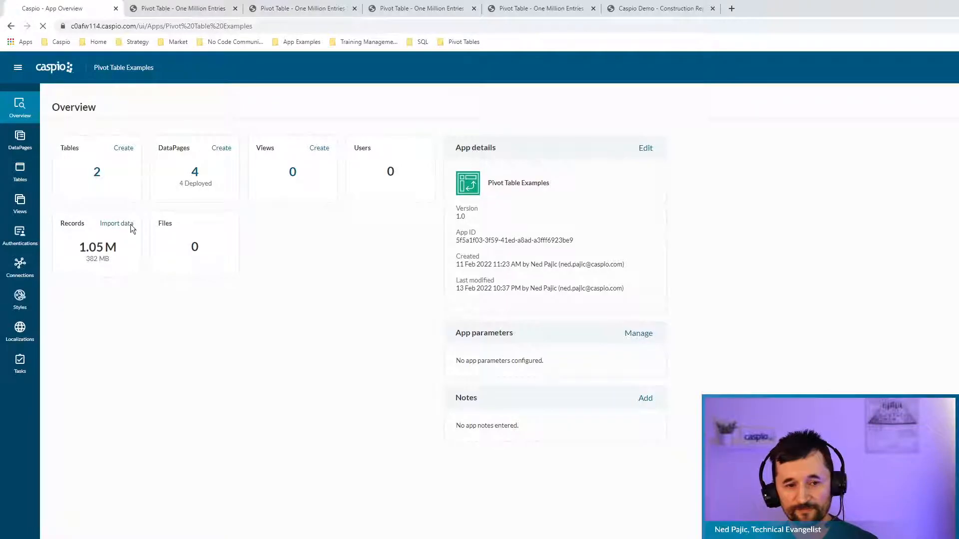
pyautogui.click(115, 152)
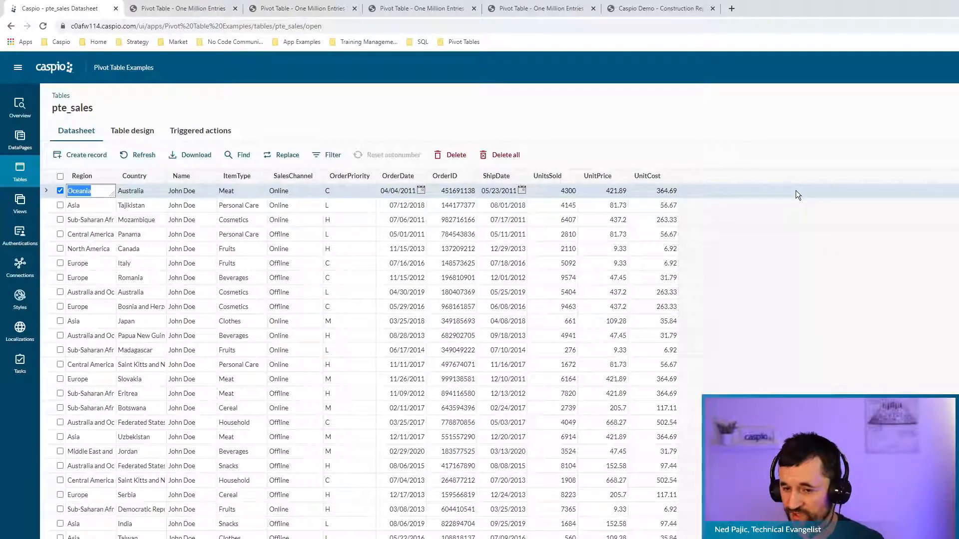
# Review the pte_sales field types in Table design, then switch to the deployed pivot page.
pyautogui.click(132, 131)
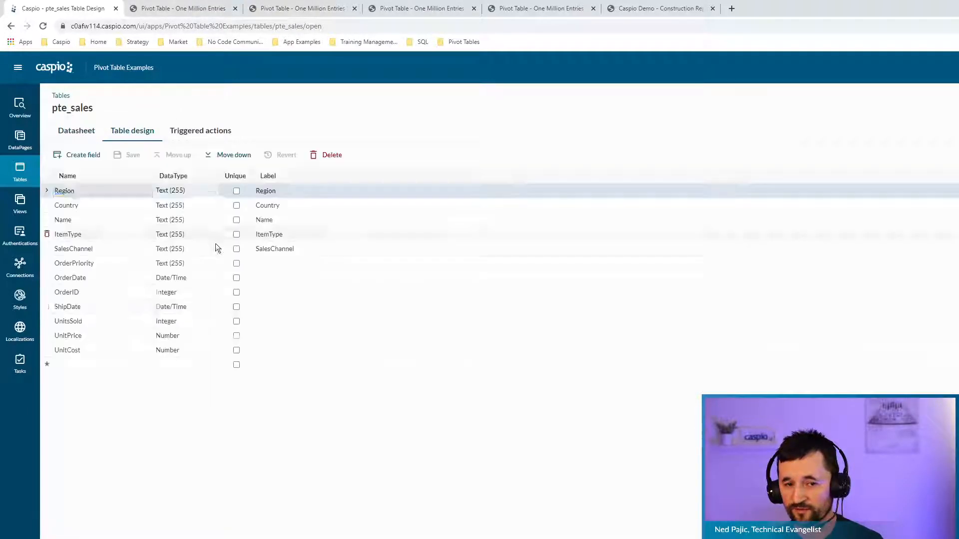
pyautogui.click(129, 366)
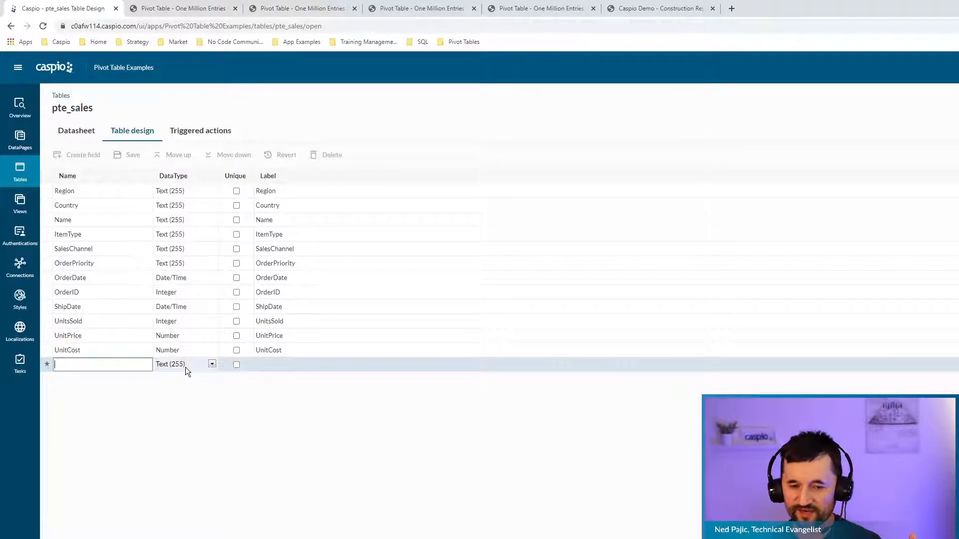
pyautogui.click(187, 11)
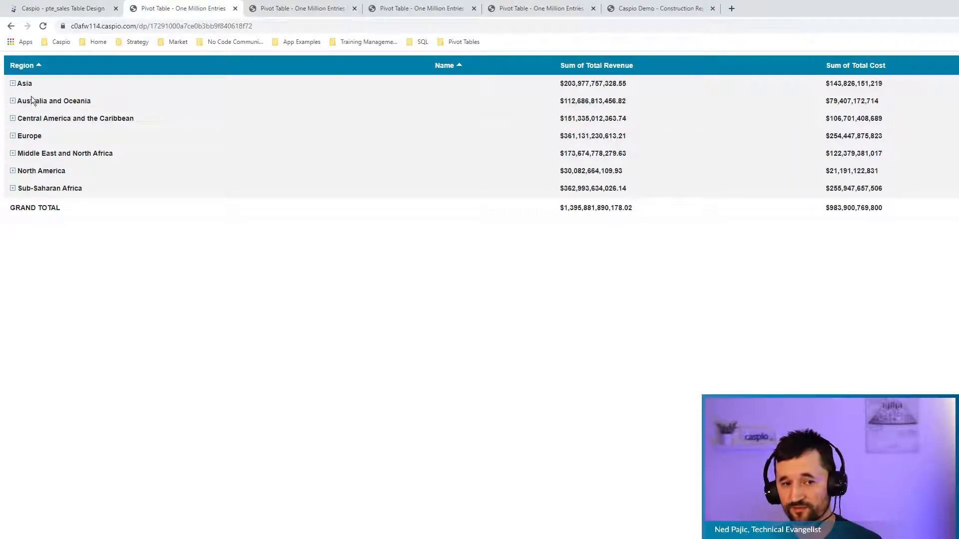
# Expand Asia's salespeople, check the pte_sales datasheet, reload the pivot page and open a new tab.
pyautogui.click(13, 84)
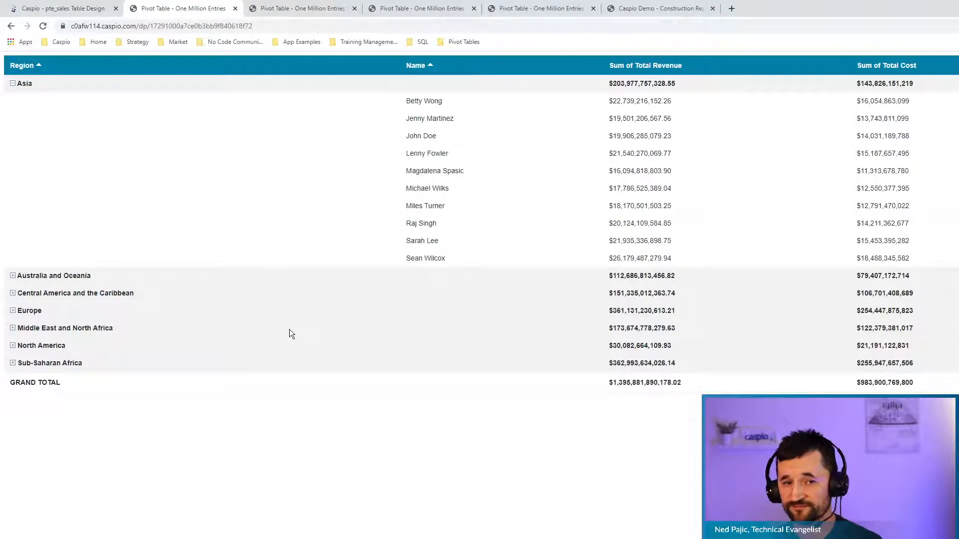
pyautogui.click(75, 8)
pyautogui.click(77, 132)
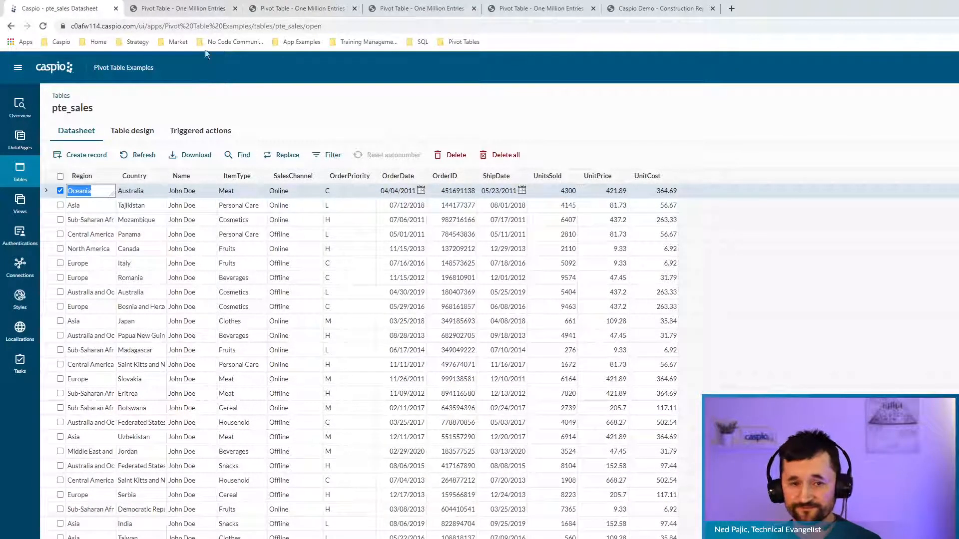
pyautogui.click(188, 8)
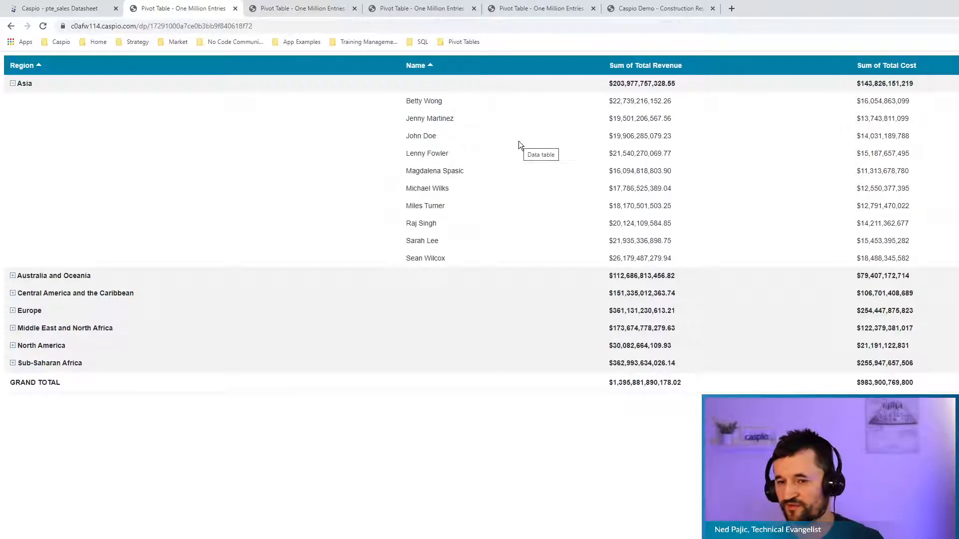
pyautogui.click(43, 26)
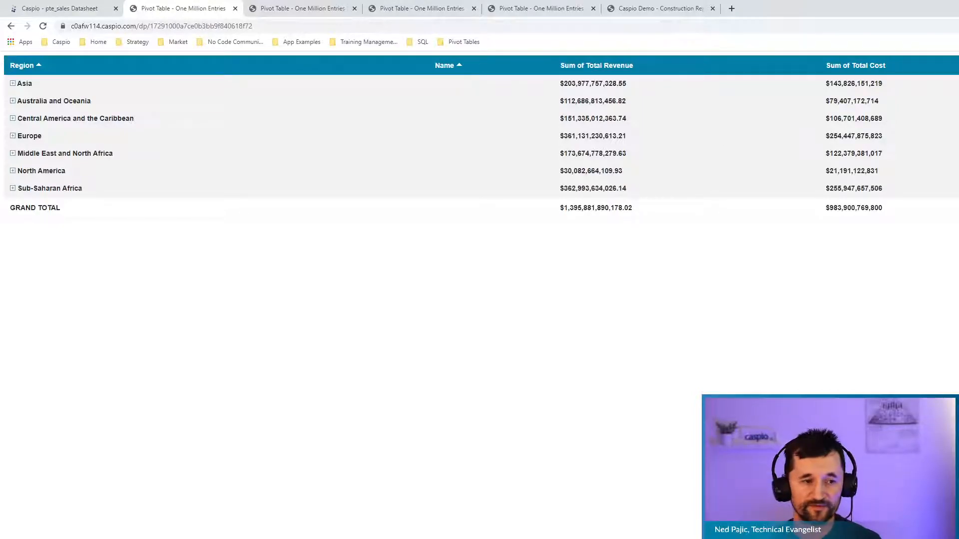
pyautogui.click(732, 9)
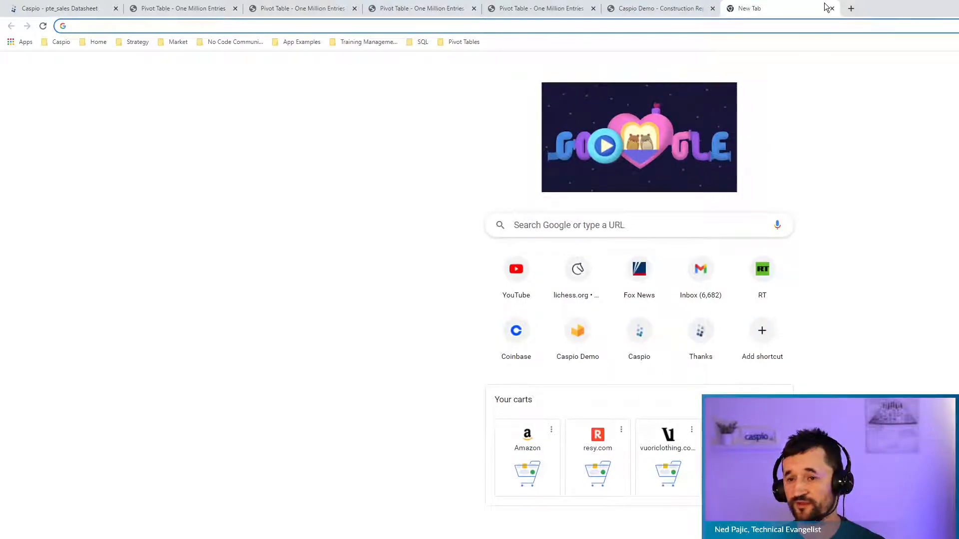
# Search YouTube for 'caspio loading bar' and open the progress loading bar tutorial.
pyautogui.click(831, 8)
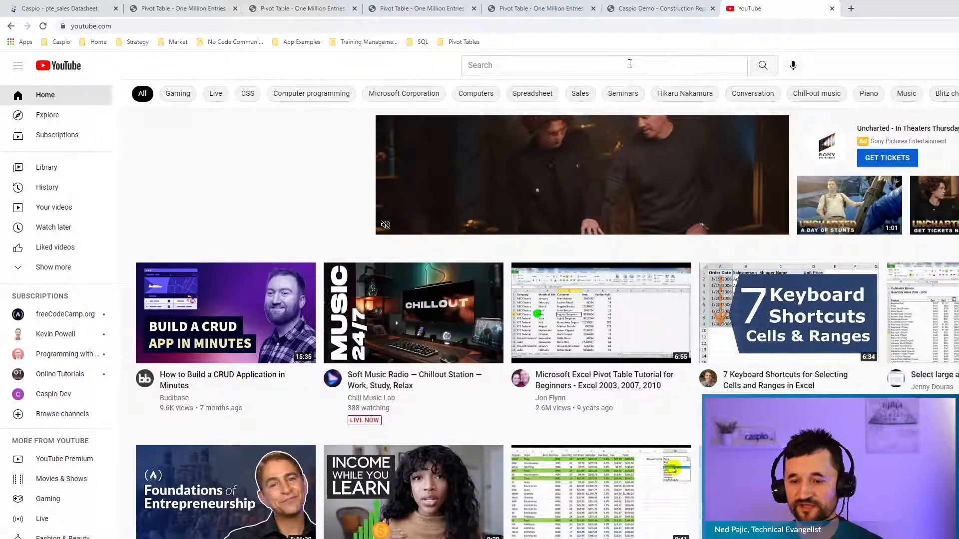
pyautogui.click(630, 63)
pyautogui.write('caspio l')
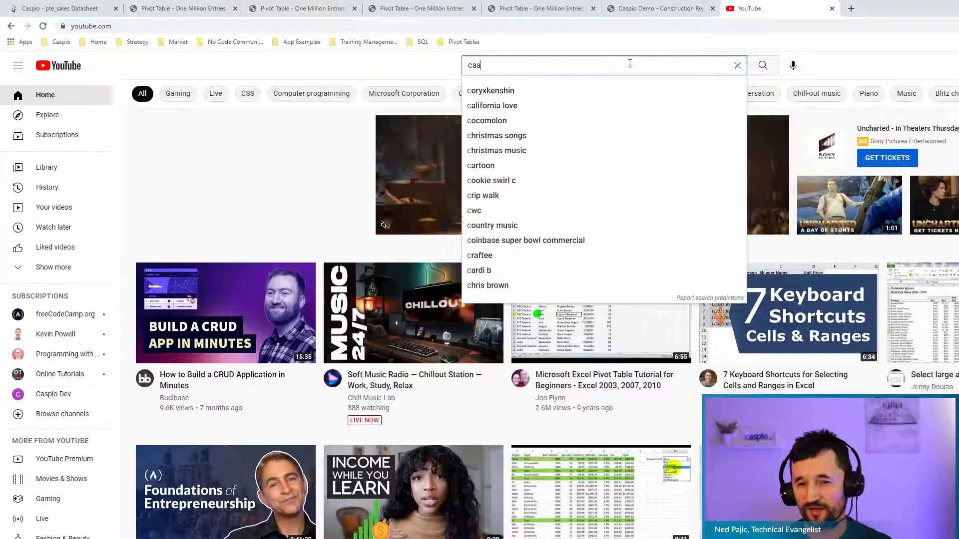
pyautogui.write('oading bar')
pyautogui.press('Return')
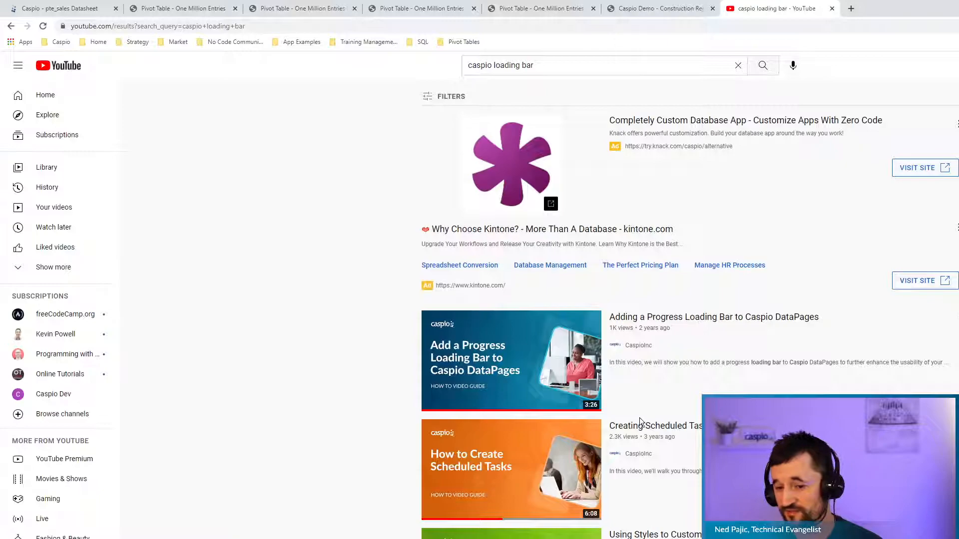
pyautogui.click(700, 320)
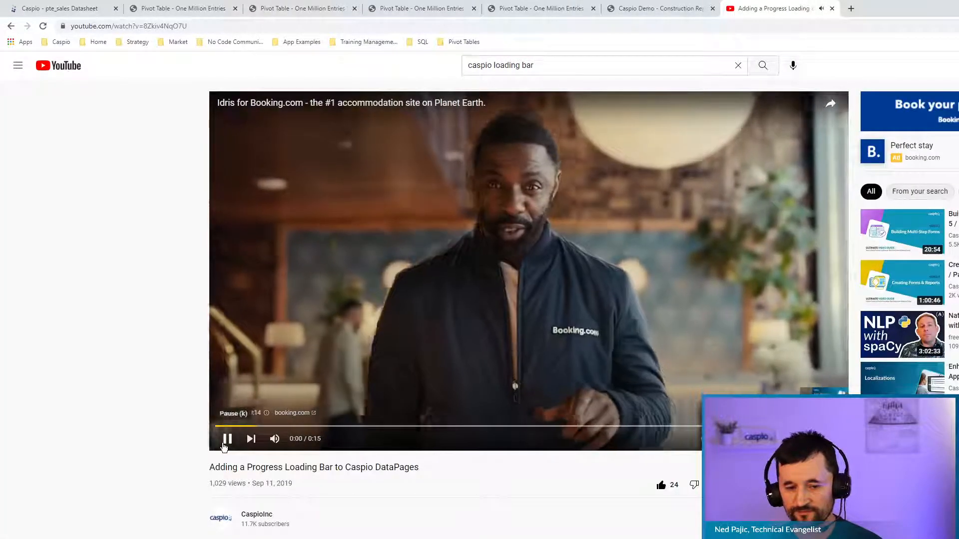
# Pause the tutorial, scroll to its description, and close the YouTube tab.
pyautogui.click(232, 444)
pyautogui.scroll(-4, 557, 499)
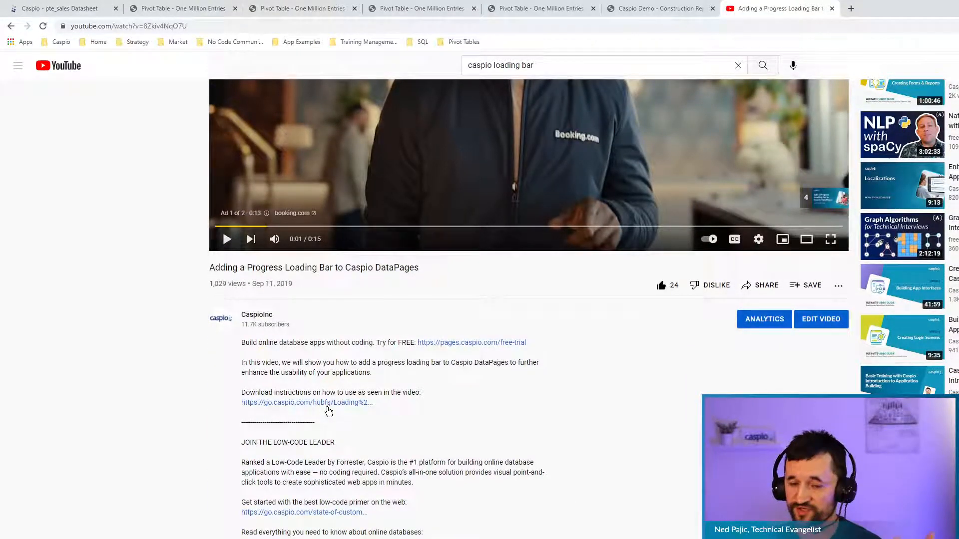
pyautogui.click(831, 8)
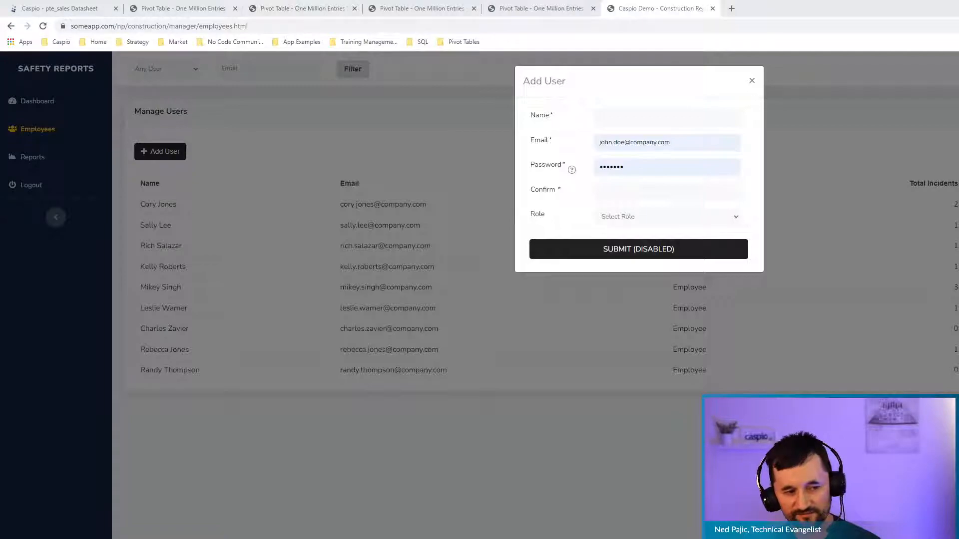
# Move the loading-bar code notes window out of the way at the screen edge.
pyautogui.hotkey('alt', 'Tab')
pyautogui.moveTo(641, 165); pyautogui.dragTo(941, 120)
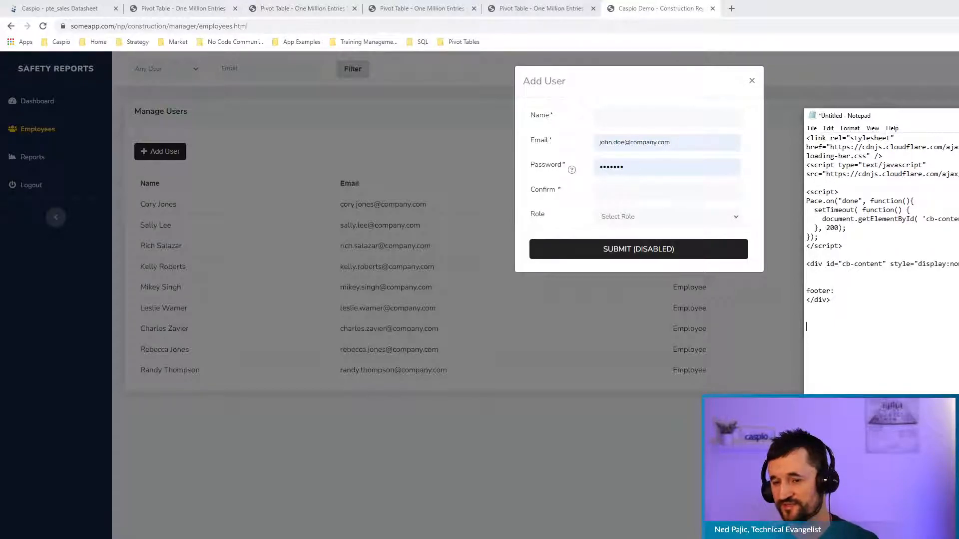
pyautogui.moveTo(890, 115); pyautogui.dragTo(2, 350)
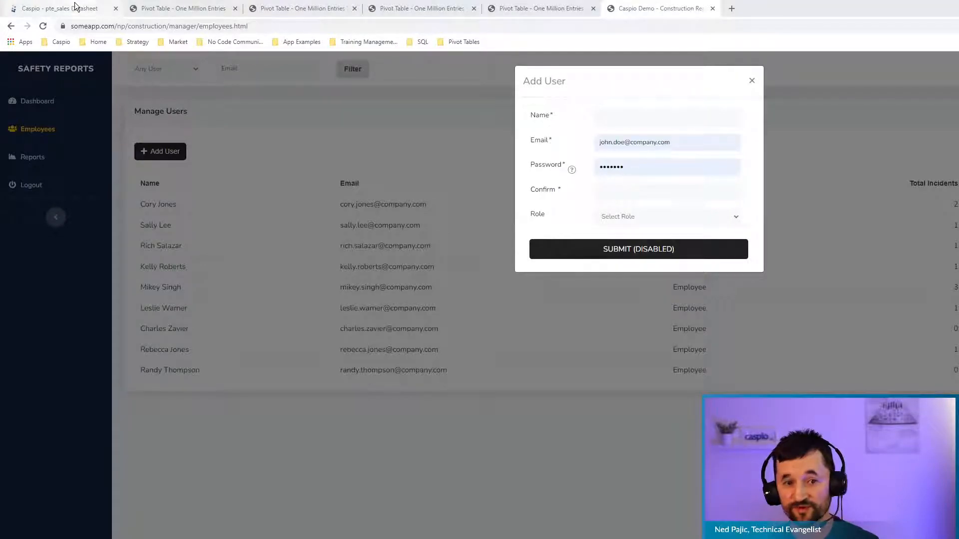
# Go to the Pivot Table Examples DataPages list and edit Pivot Table - One Million Entries.
pyautogui.click(167, 9)
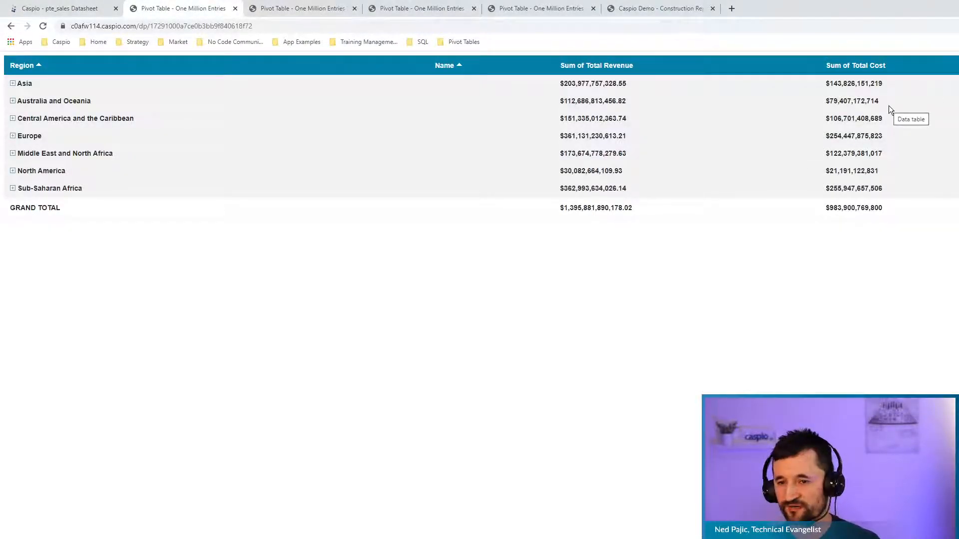
pyautogui.click(95, 11)
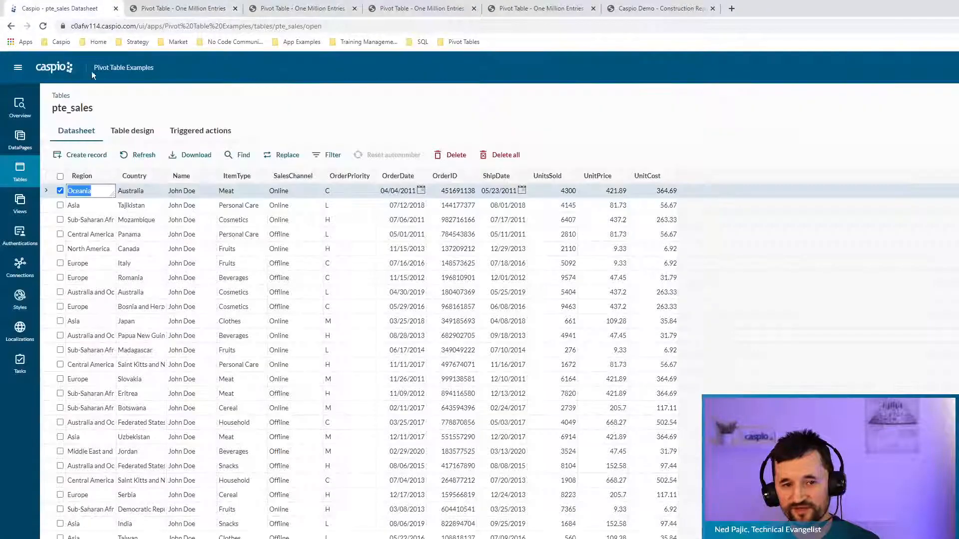
pyautogui.click(20, 140)
pyautogui.click(182, 9)
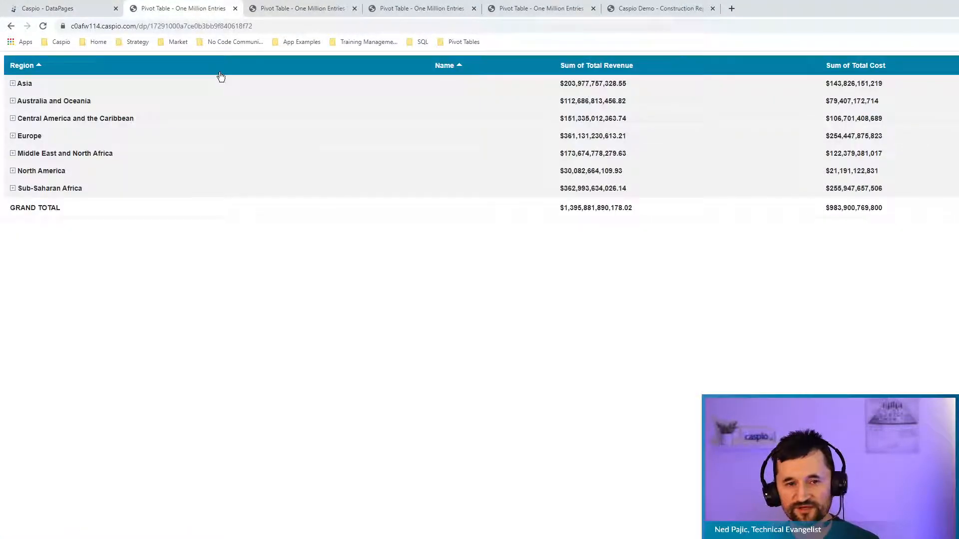
pyautogui.click(75, 10)
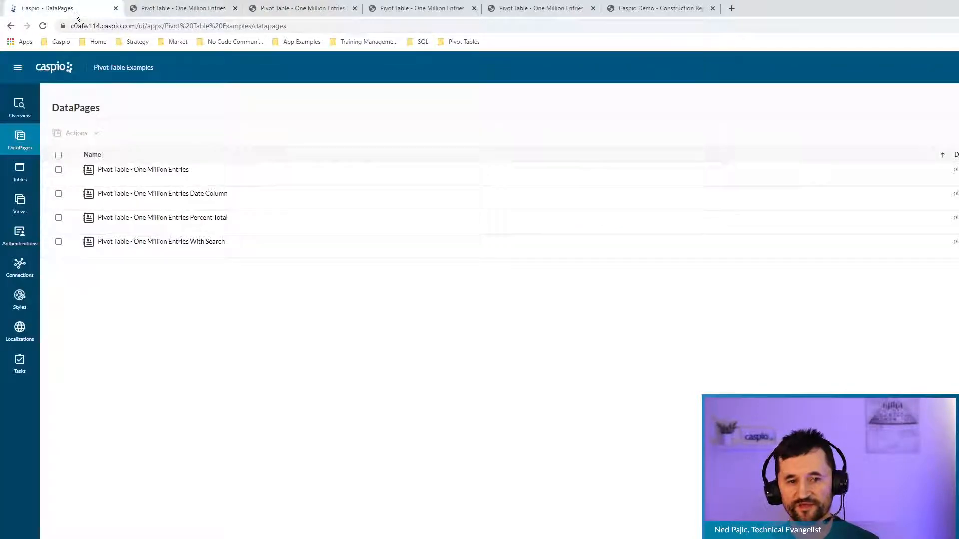
pyautogui.click(145, 181)
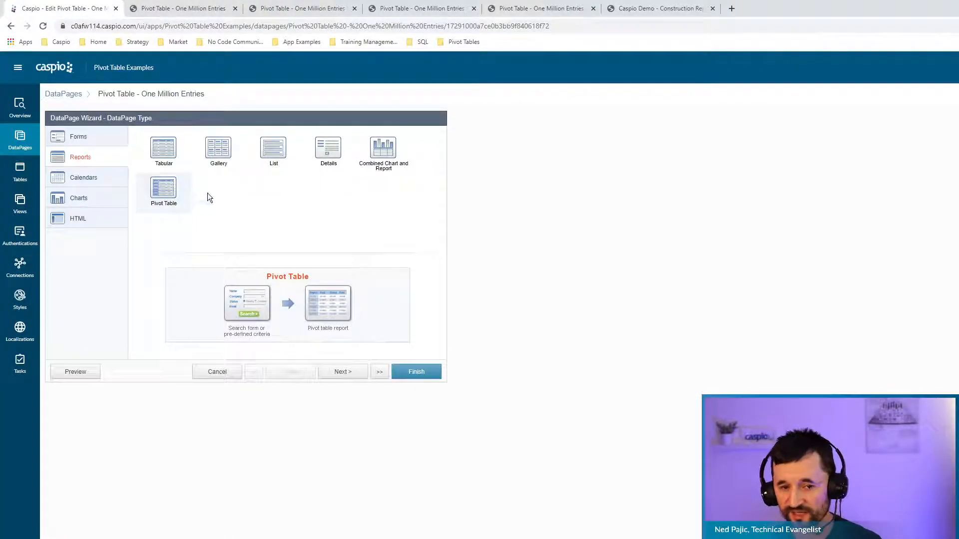
# Advance through Data Source, Search Type and Filtering Fields to Configure Pivot Table Fields.
pyautogui.click(349, 373)
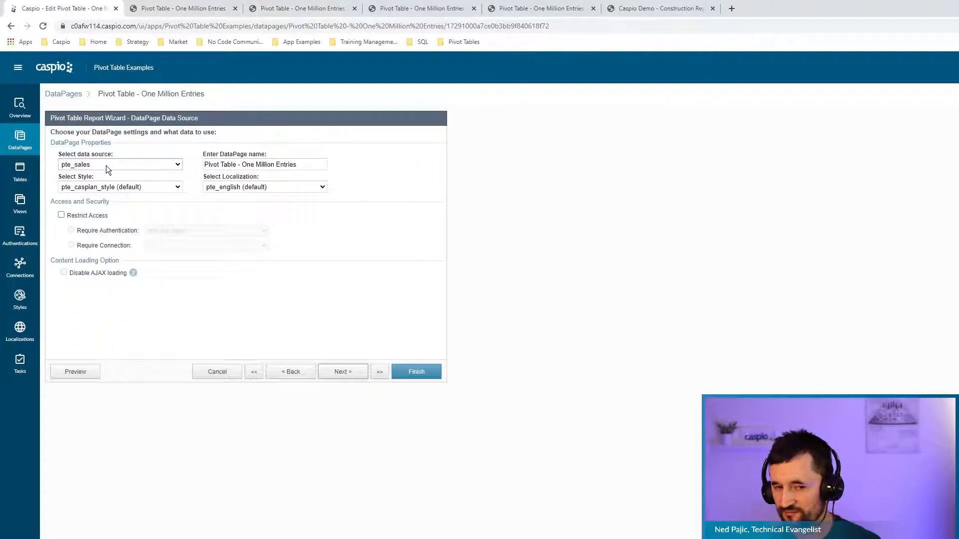
pyautogui.click(349, 380)
pyautogui.click(347, 380)
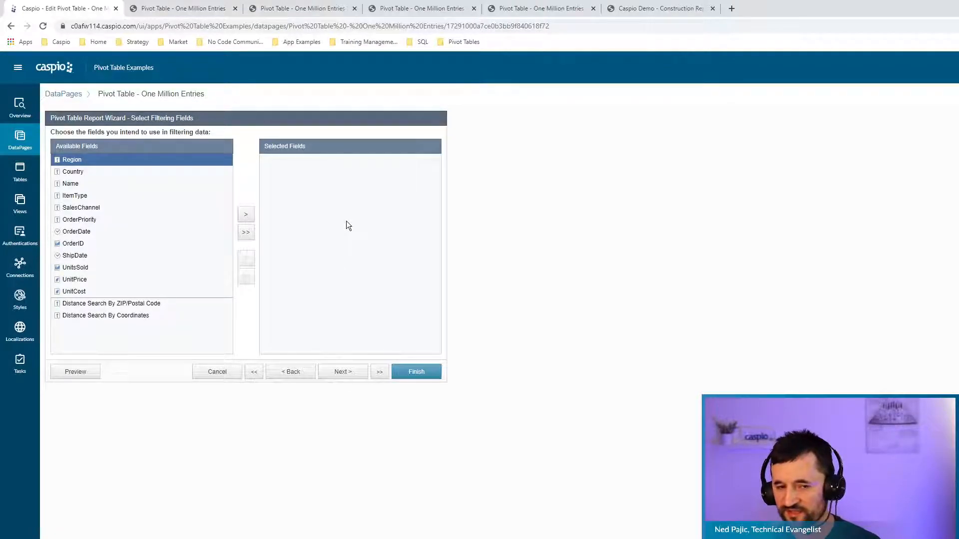
pyautogui.click(354, 372)
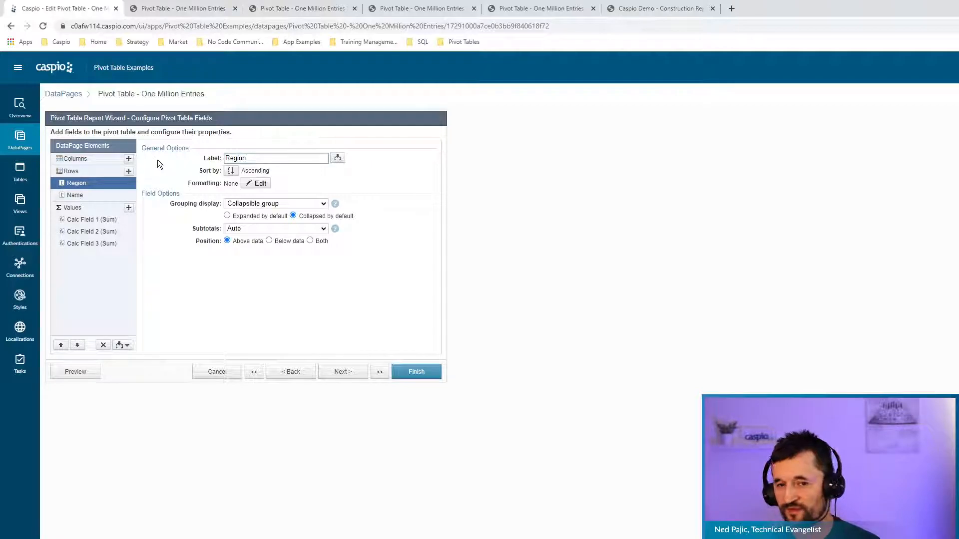
# Compare the monthly and revenue-and-cost pivot pages, then return to the wizard.
pyautogui.click(520, 9)
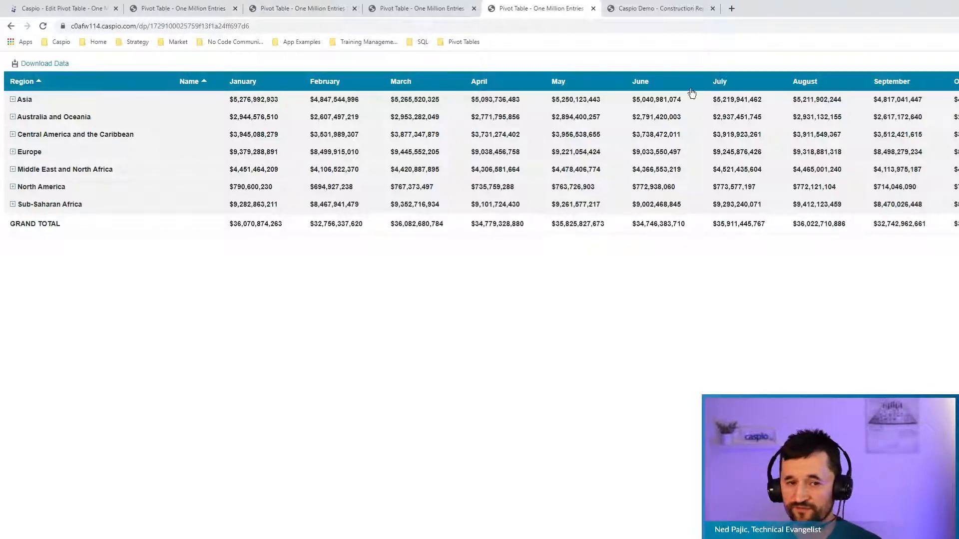
pyautogui.click(196, 11)
pyautogui.click(75, 8)
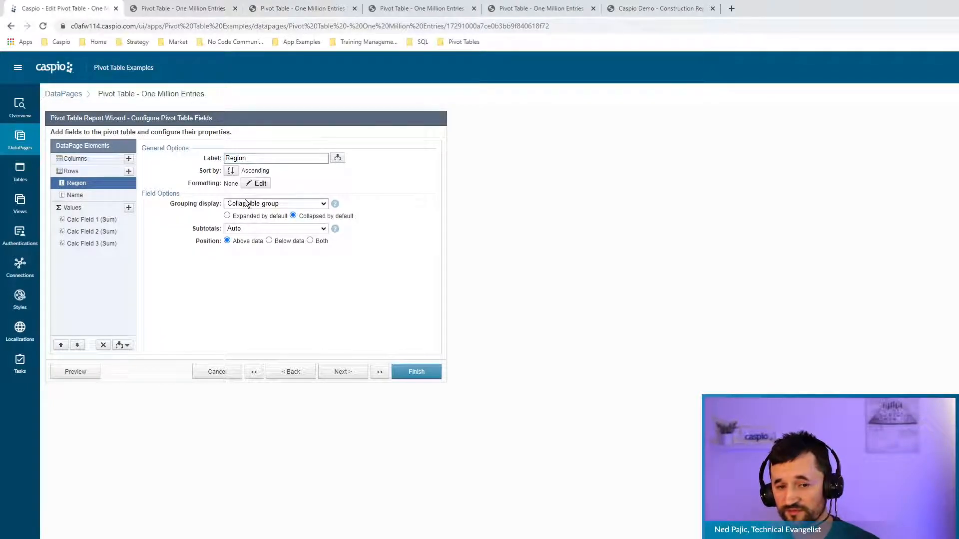
# Inspect the Total Revenue calculated field and compare it with the rendered pivot table.
pyautogui.click(86, 199)
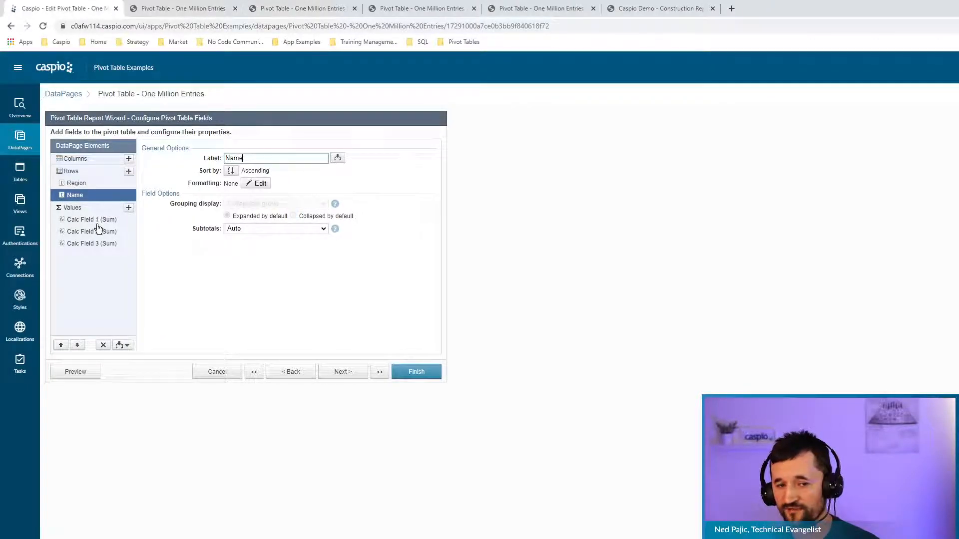
pyautogui.click(85, 220)
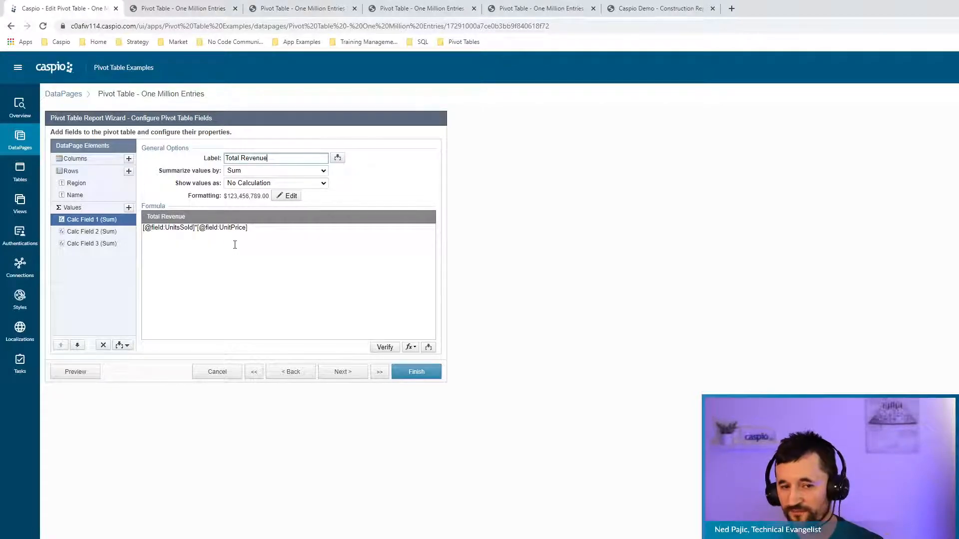
pyautogui.click(129, 208)
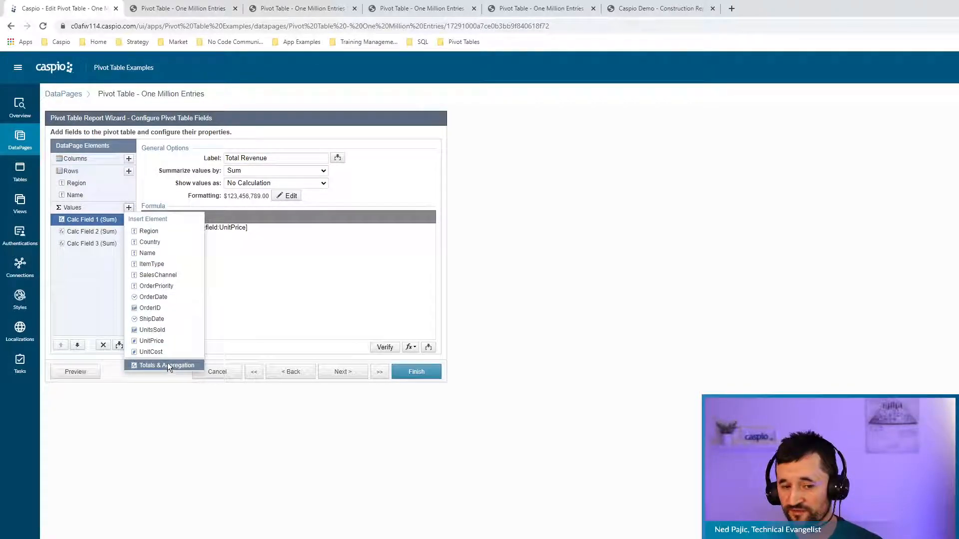
pyautogui.click(552, 285)
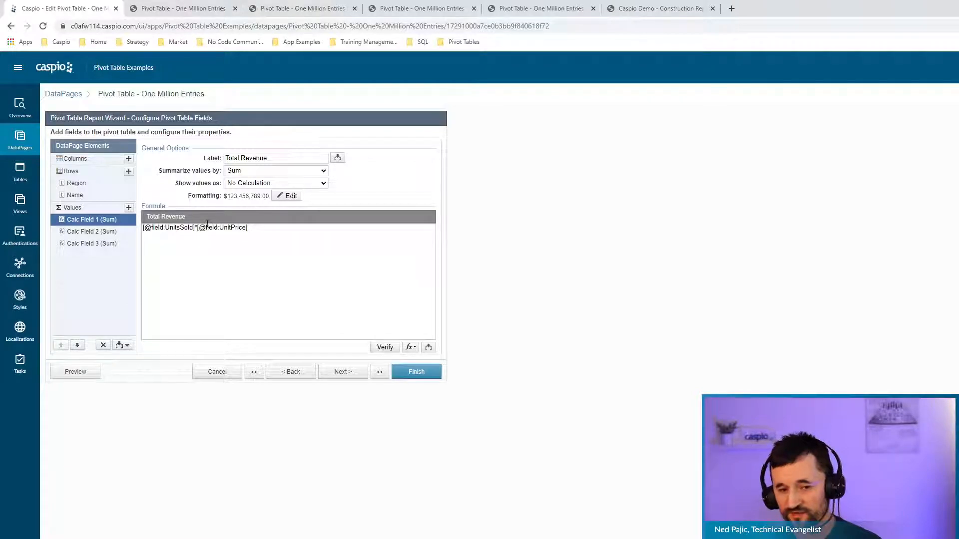
pyautogui.click(183, 9)
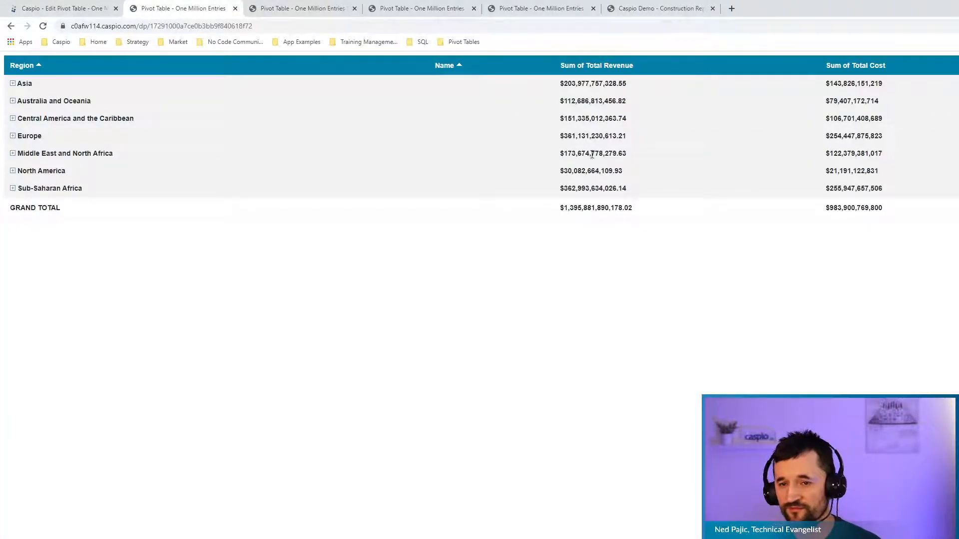
pyautogui.click(80, 8)
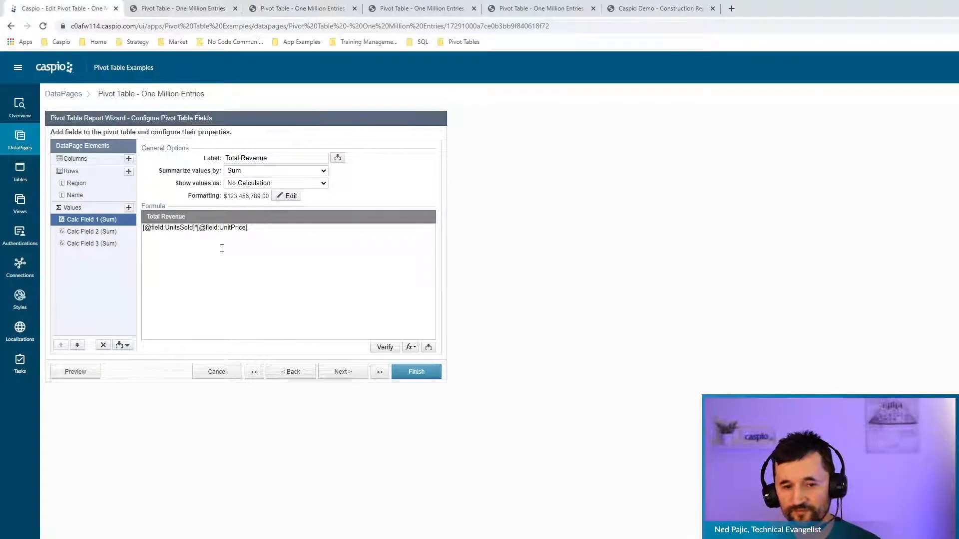
# Review the Total Cost and Total Profit formulas, then view the rendered One Million Entries pivot.
pyautogui.click(90, 231)
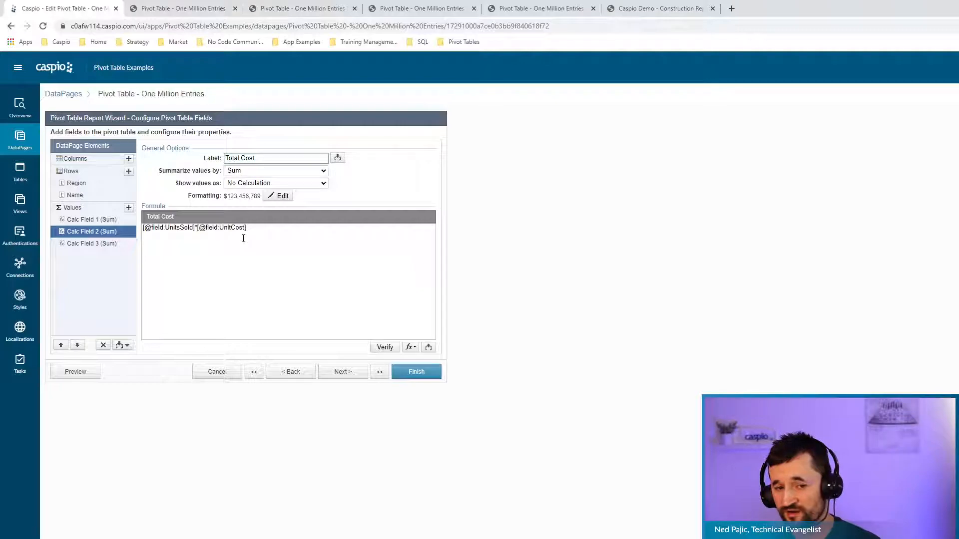
pyautogui.click(430, 347)
pyautogui.click(428, 360)
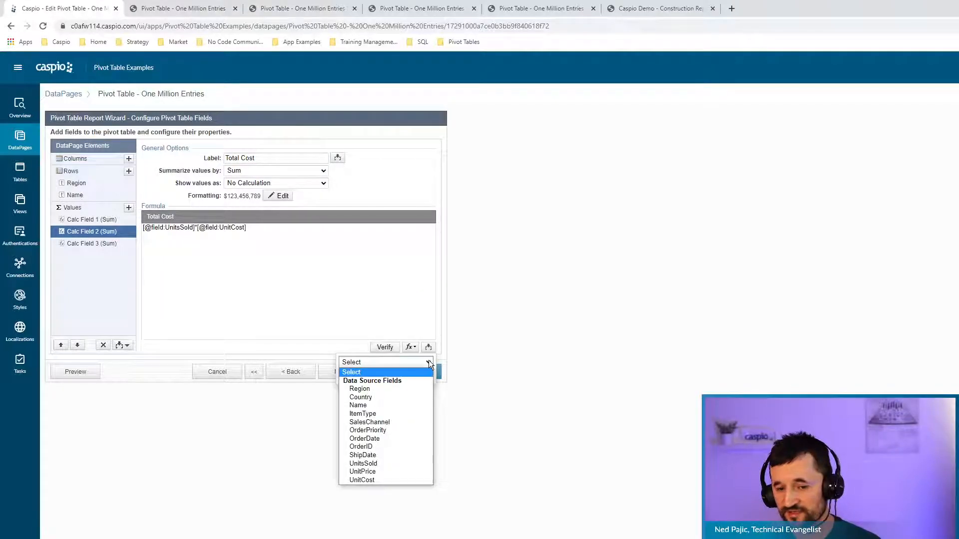
pyautogui.click(490, 479)
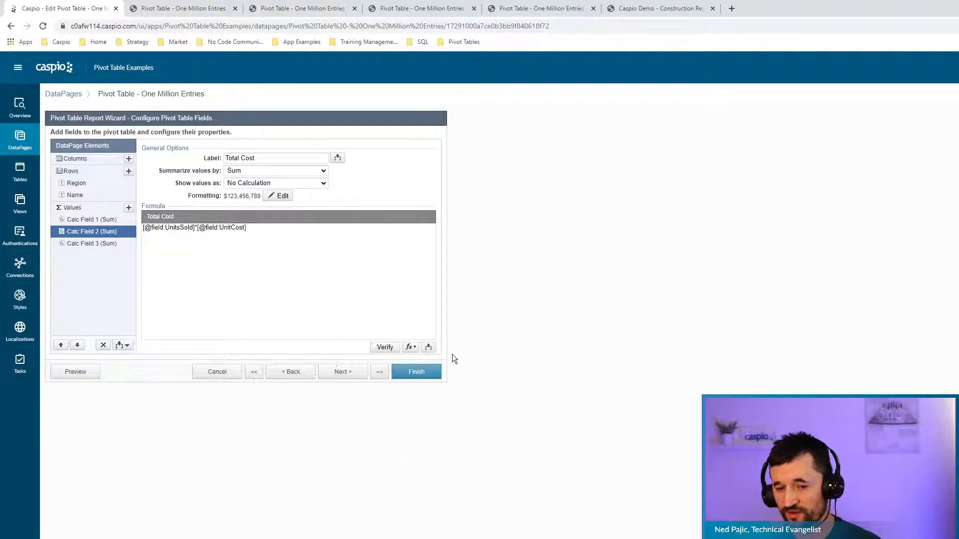
pyautogui.click(95, 244)
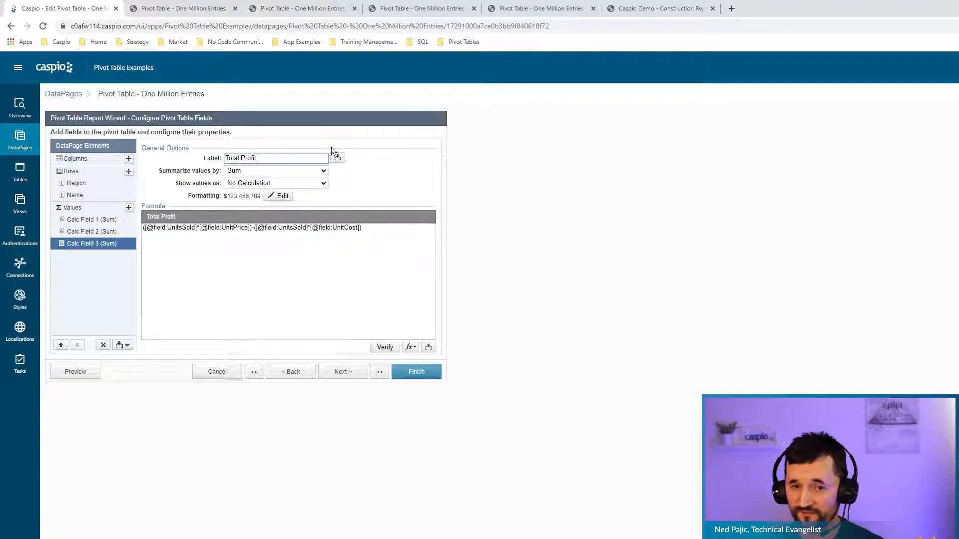
pyautogui.click(190, 9)
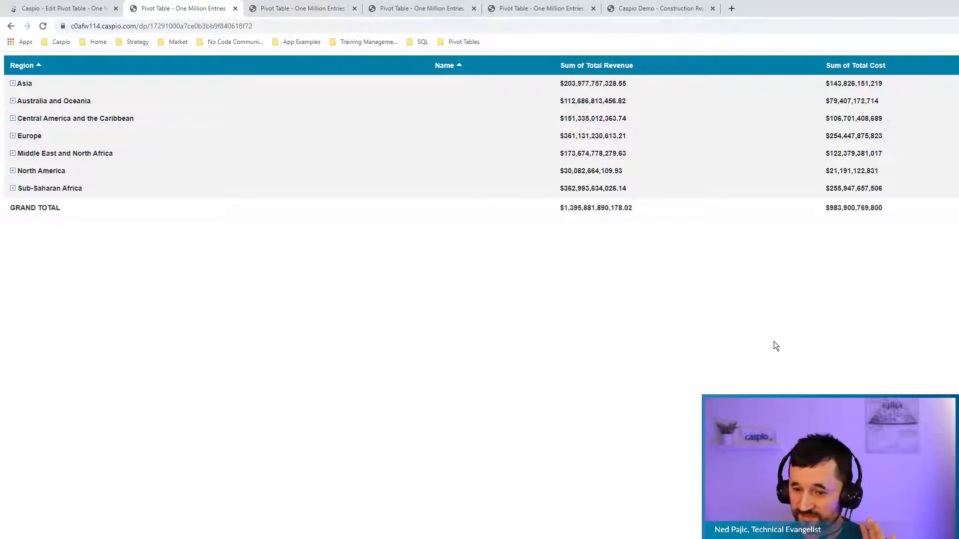
# Expand Asia by salesperson and compare the Revenue/Cost and Total Profit reports, then return to the wizard.
pyautogui.click(13, 84)
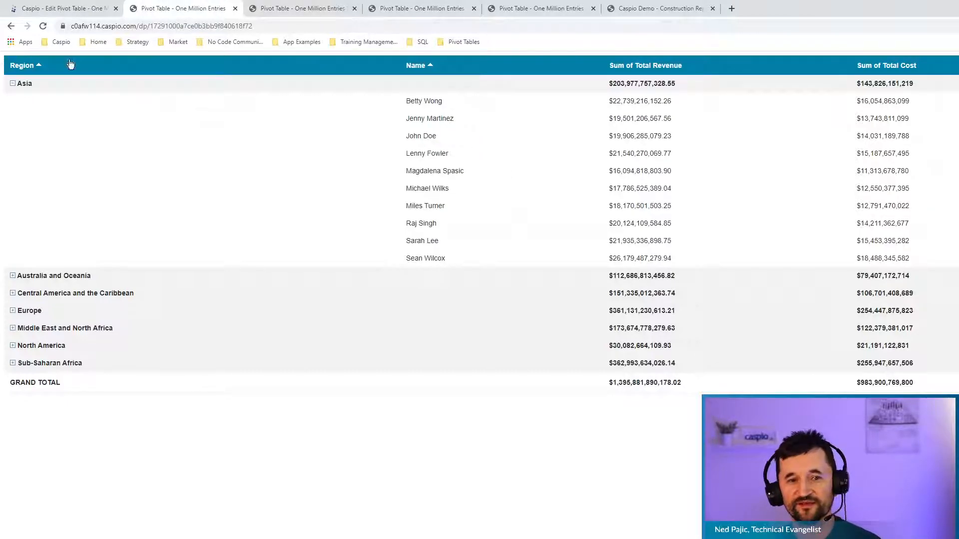
pyautogui.click(295, 9)
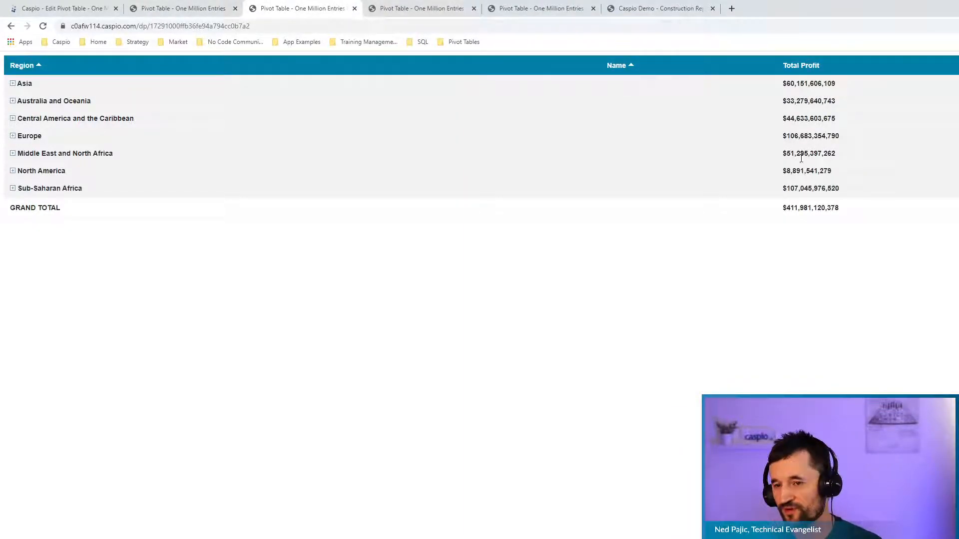
pyautogui.click(193, 9)
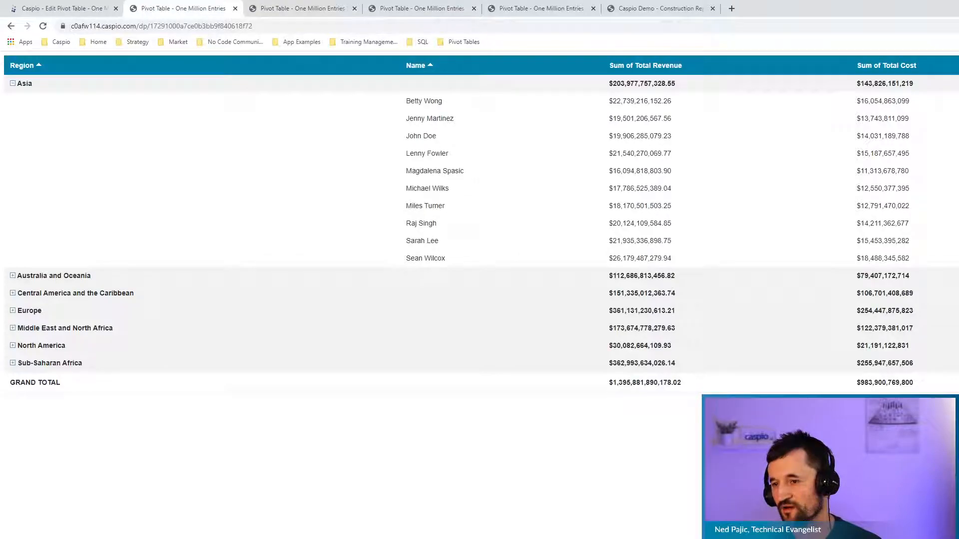
pyautogui.click(302, 9)
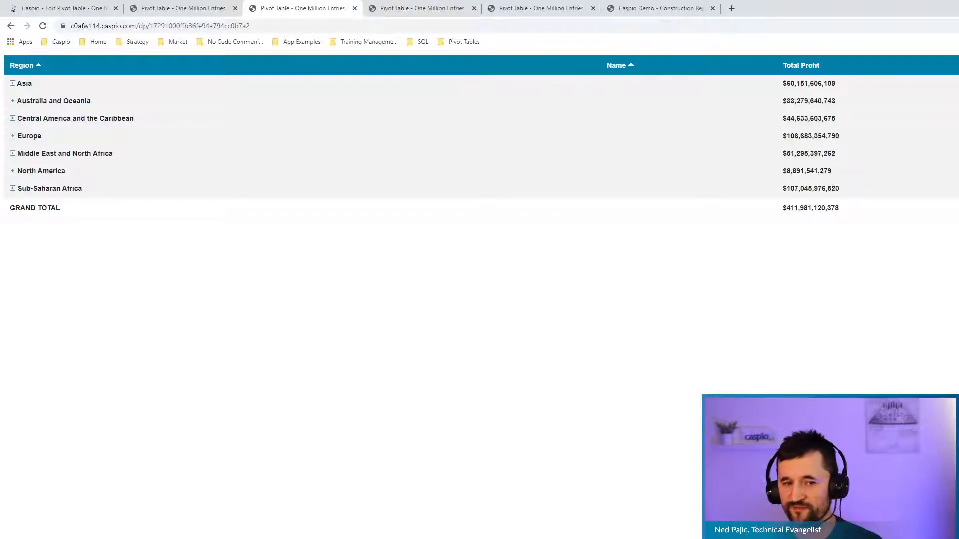
pyautogui.click(81, 11)
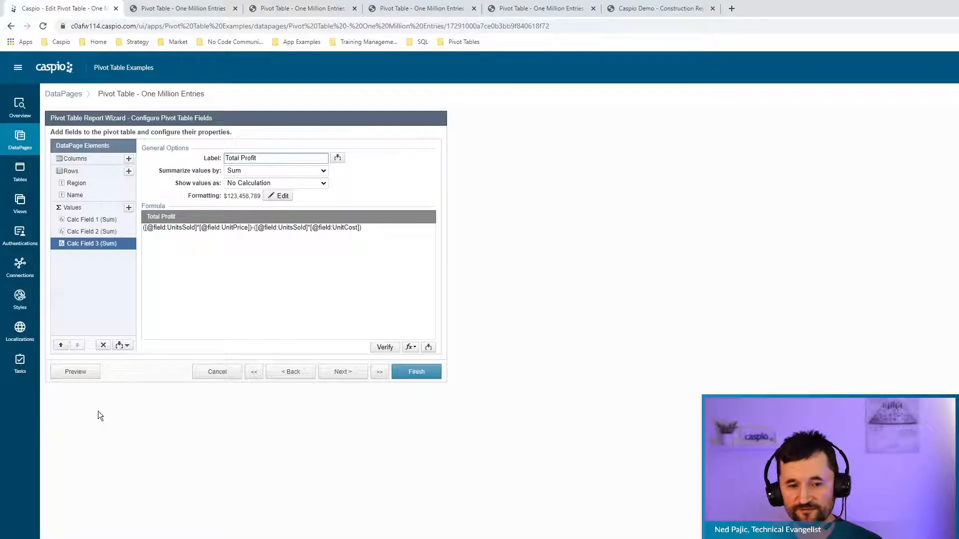
# Discard the current wizard and open the Percent Total DataPage at its pivot field configuration.
pyautogui.click(215, 372)
pyautogui.click(696, 314)
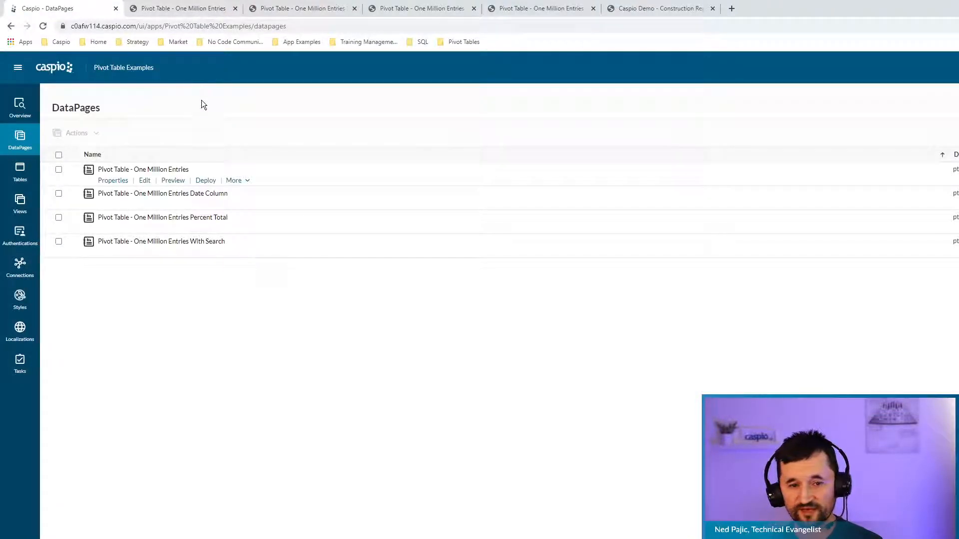
pyautogui.click(144, 228)
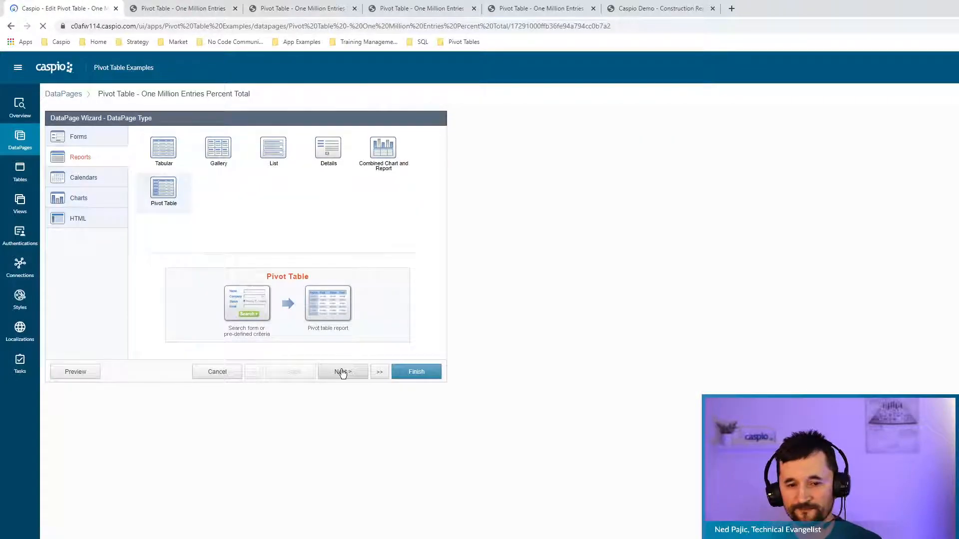
pyautogui.click(344, 373)
pyautogui.click(344, 376)
pyautogui.click(343, 376)
pyautogui.click(344, 376)
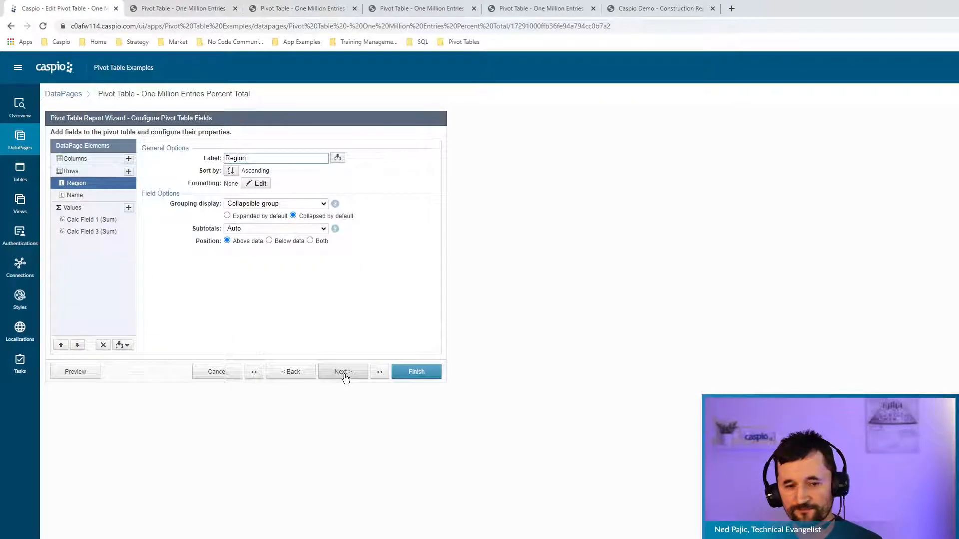
# Check Total Profit and % of Total, keeping values shown as % of total, then view the report.
pyautogui.click(95, 220)
pyautogui.click(238, 230)
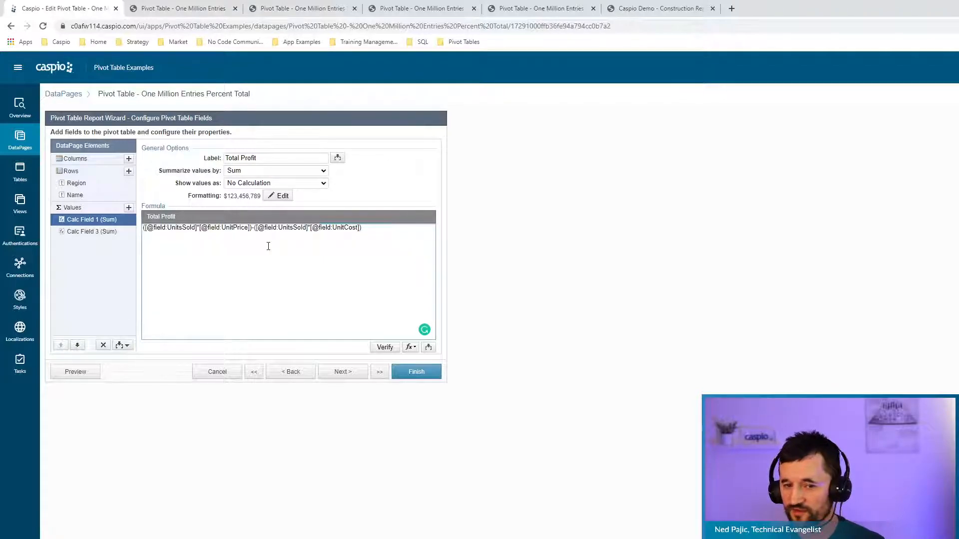
pyautogui.click(108, 233)
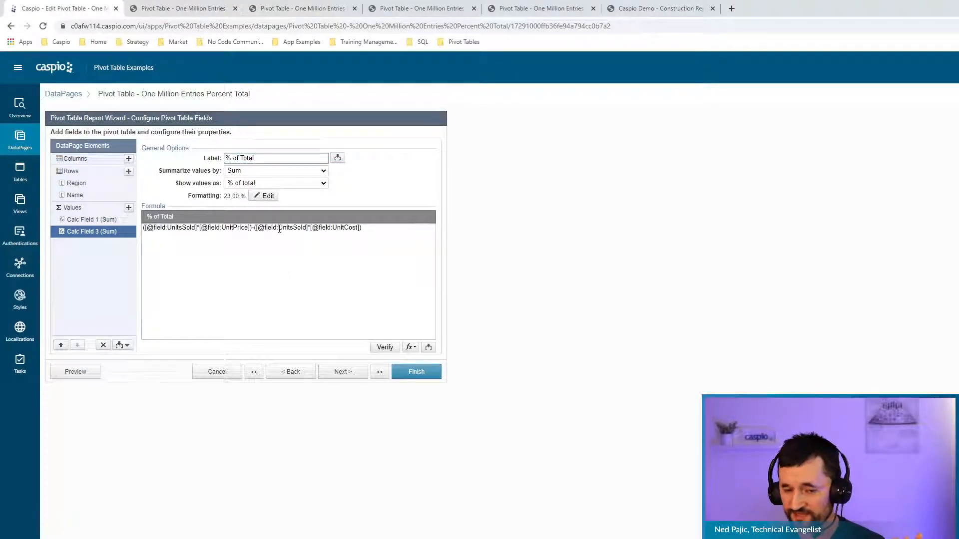
pyautogui.click(301, 182)
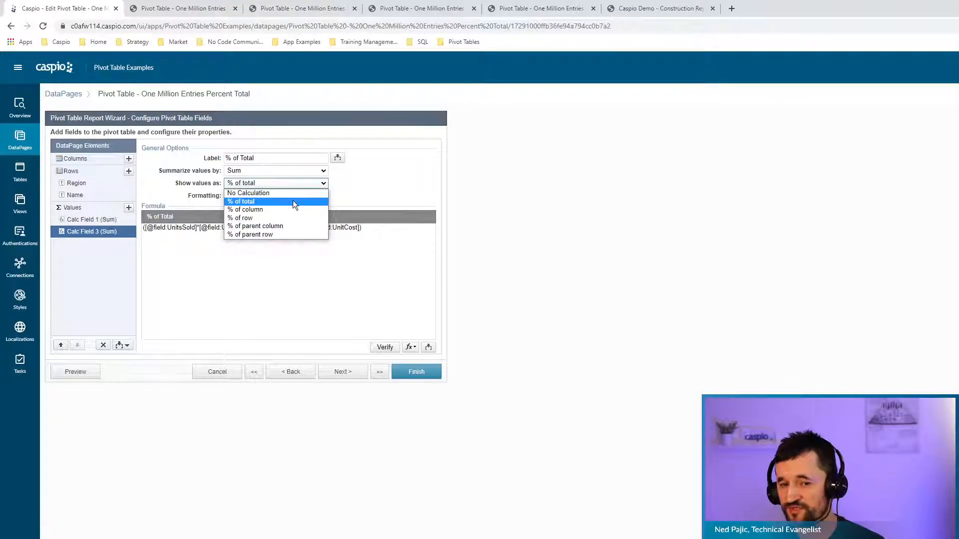
pyautogui.click(292, 201)
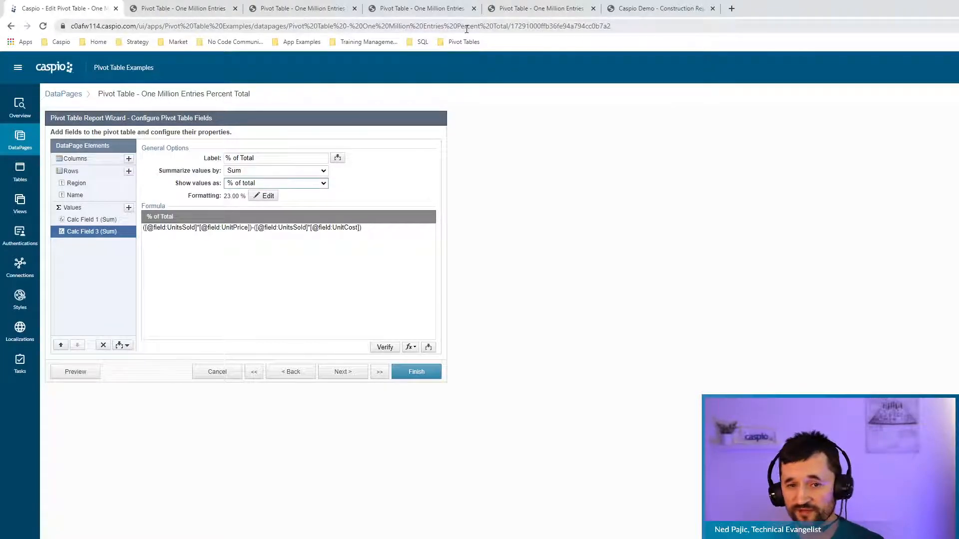
pyautogui.click(308, 9)
pyautogui.click(13, 84)
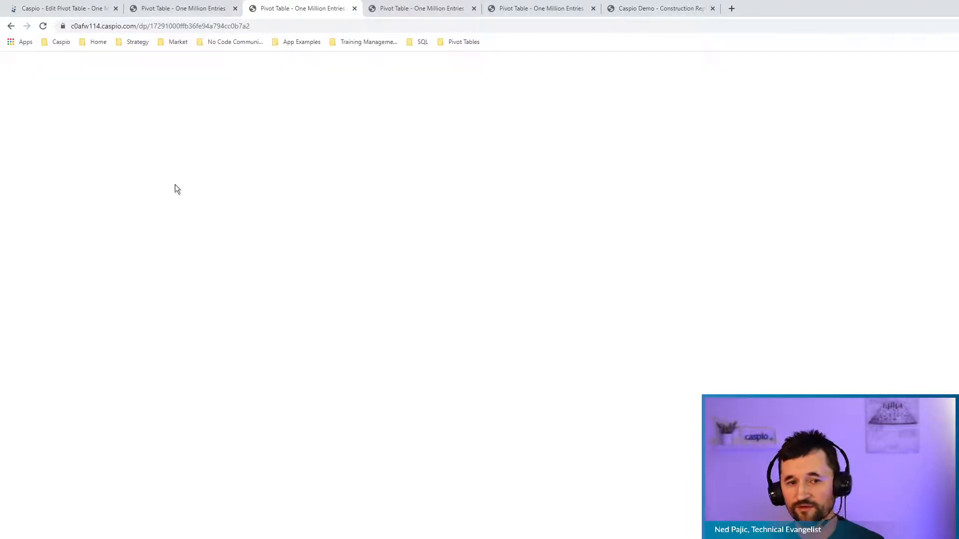
# Reload the Total Profit report with Asia expanded into salespeople, then check the wizard and search-form report.
pyautogui.click(47, 32)
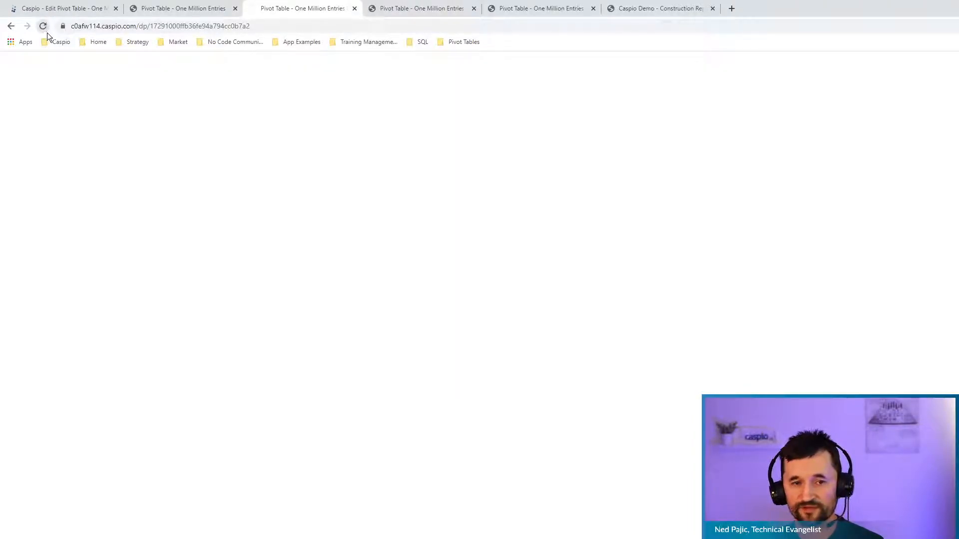
pyautogui.click(13, 84)
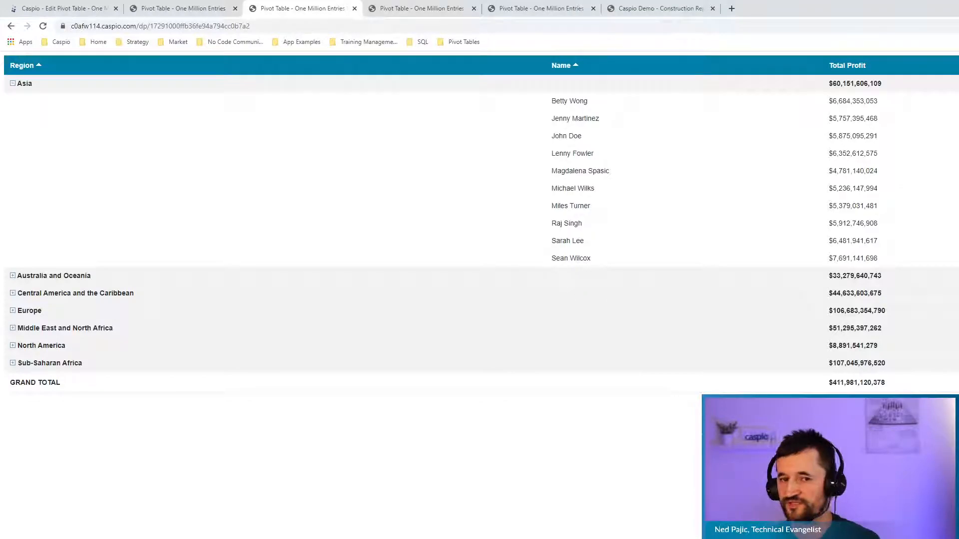
pyautogui.click(63, 8)
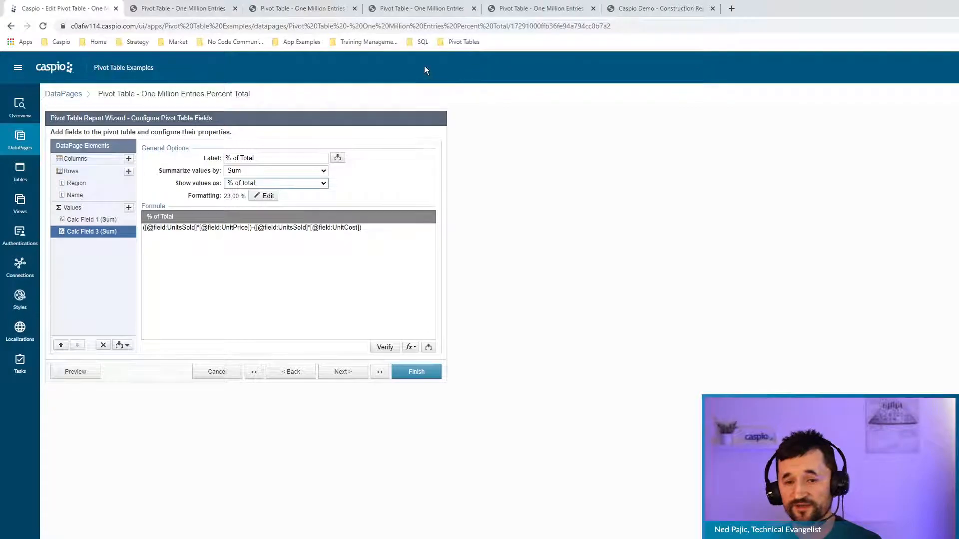
pyautogui.click(422, 9)
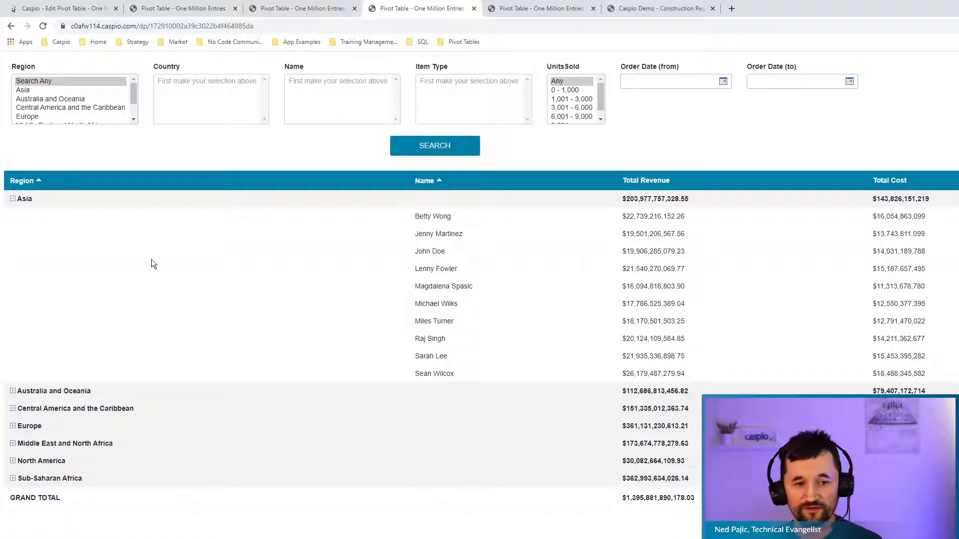
# Refresh the search-form report and set UnitsSold to 1,001 - 3,000.
pyautogui.click(42, 26)
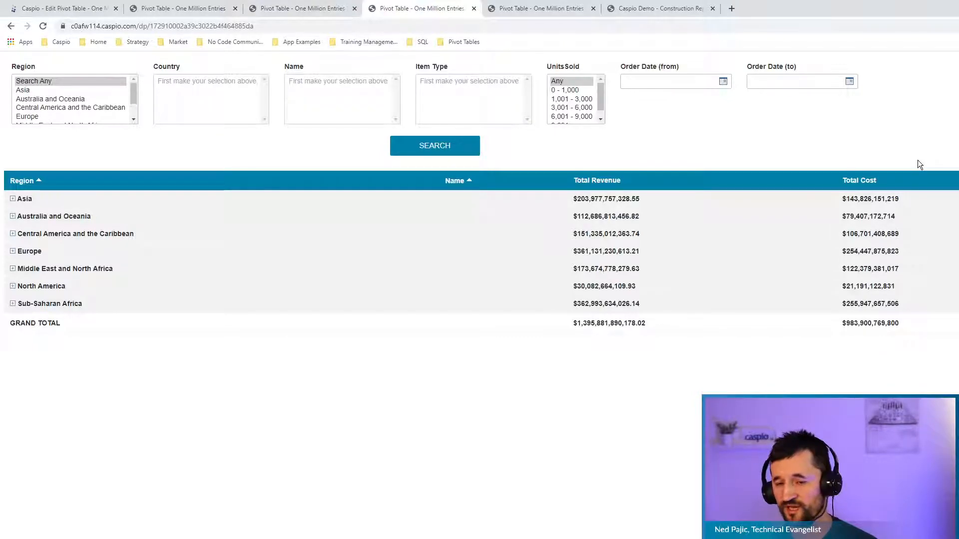
pyautogui.click(568, 99)
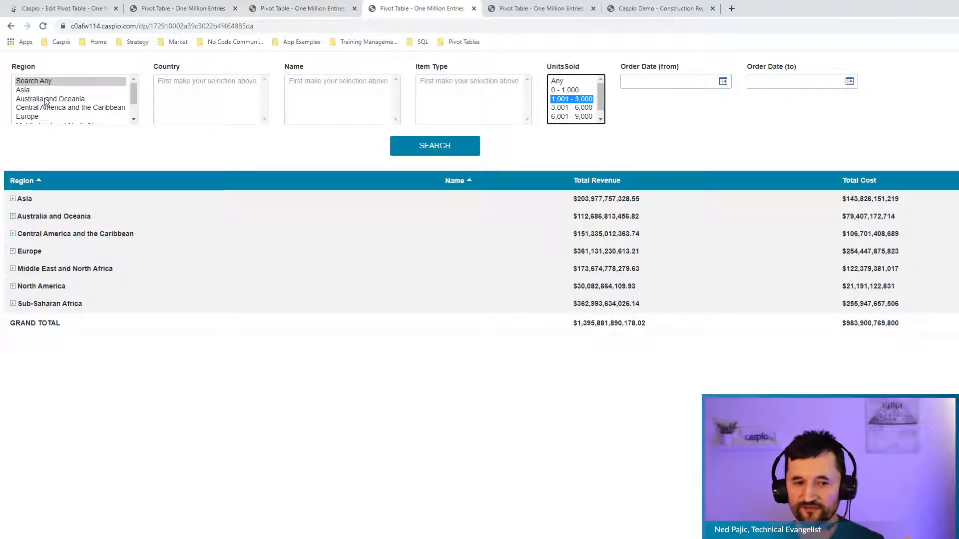
# Search for Europe, Armenia and Austria, two salespeople, Beverages and Clothes, and 3,001 - 6,000 units.
pyautogui.click(40, 116)
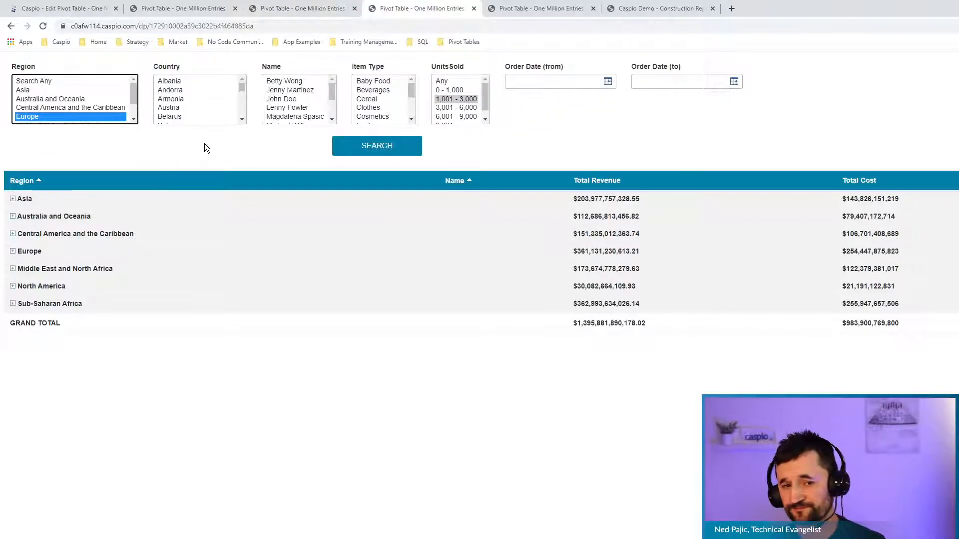
pyautogui.moveTo(188, 98); pyautogui.dragTo(183, 109)
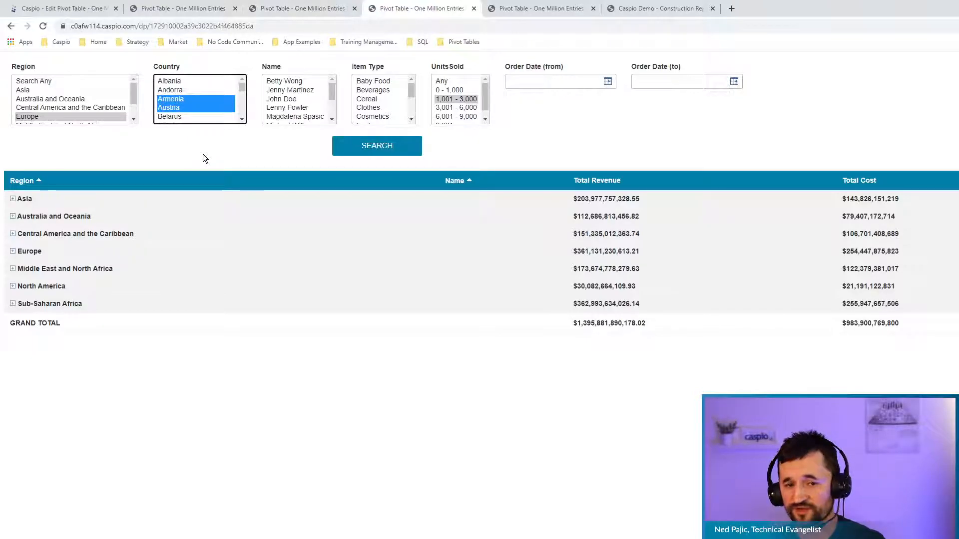
pyautogui.click(290, 90)
pyautogui.keyDown('ctrl'); pyautogui.click(288, 107); pyautogui.keyUp('ctrl')
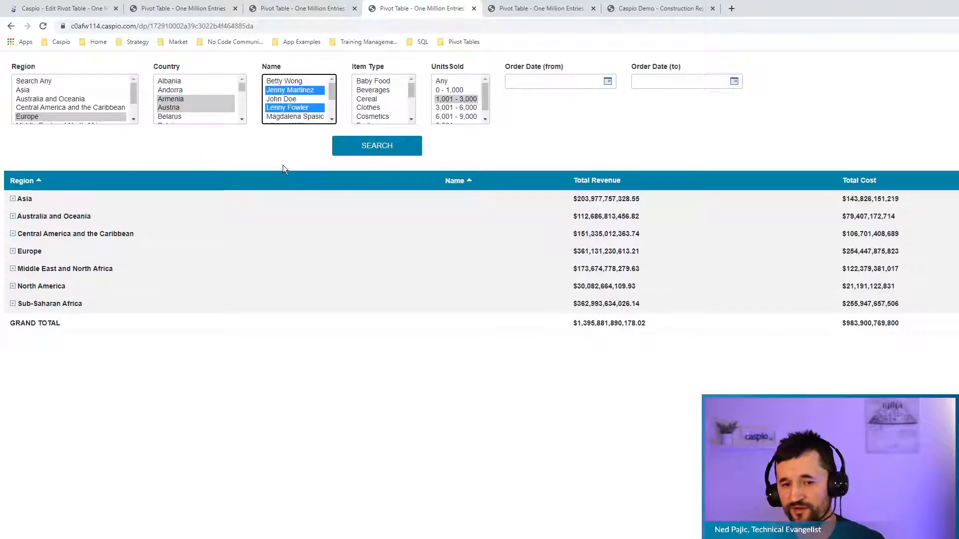
pyautogui.click(375, 91)
pyautogui.keyDown('ctrl'); pyautogui.click(372, 107); pyautogui.keyUp('ctrl')
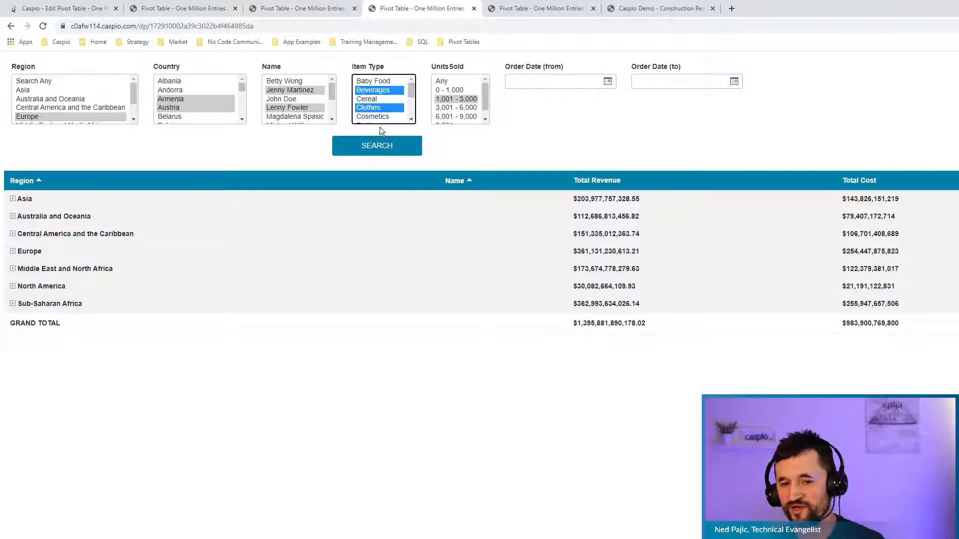
pyautogui.click(456, 107)
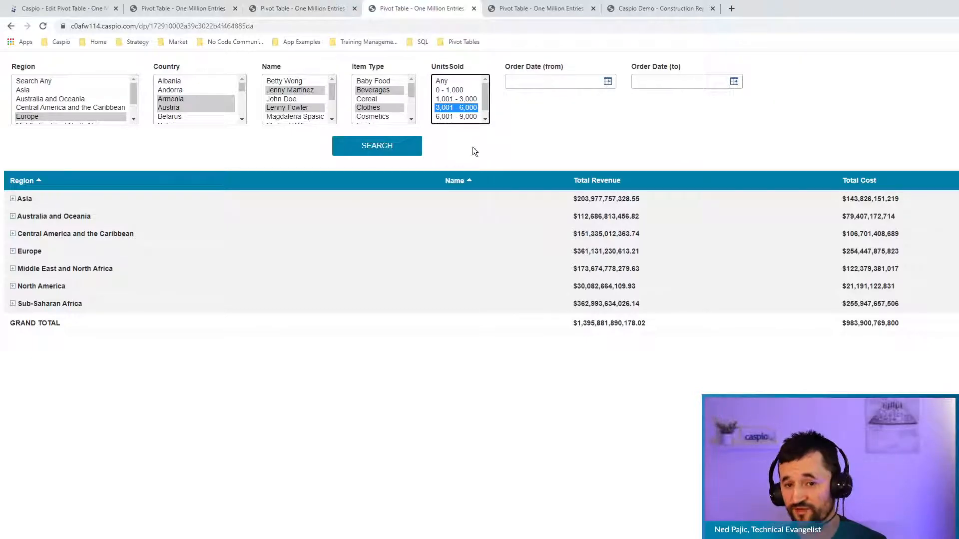
pyautogui.click(375, 146)
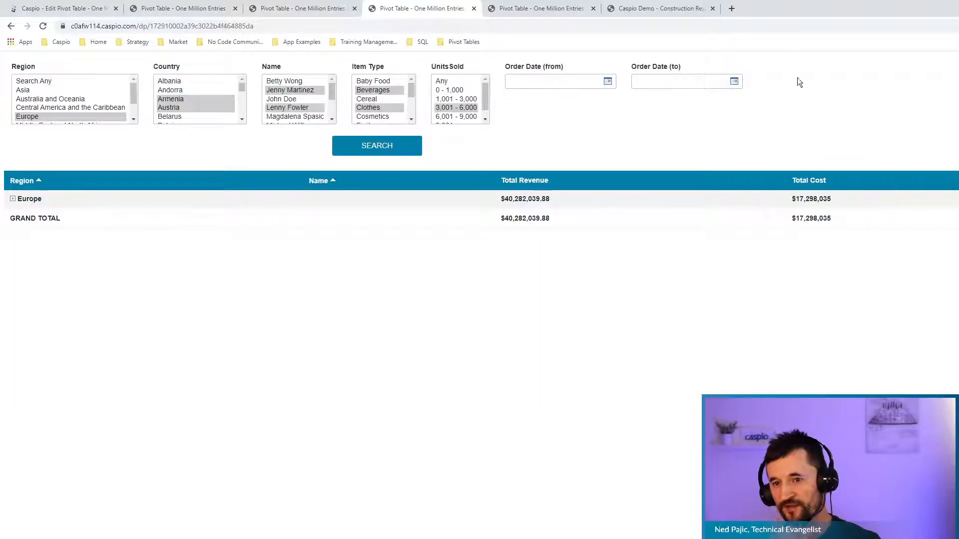
pyautogui.click(730, 9)
# Browse the App Examples bookmarks, including Operations, then return to the Total Profit report.
pyautogui.click(302, 42)
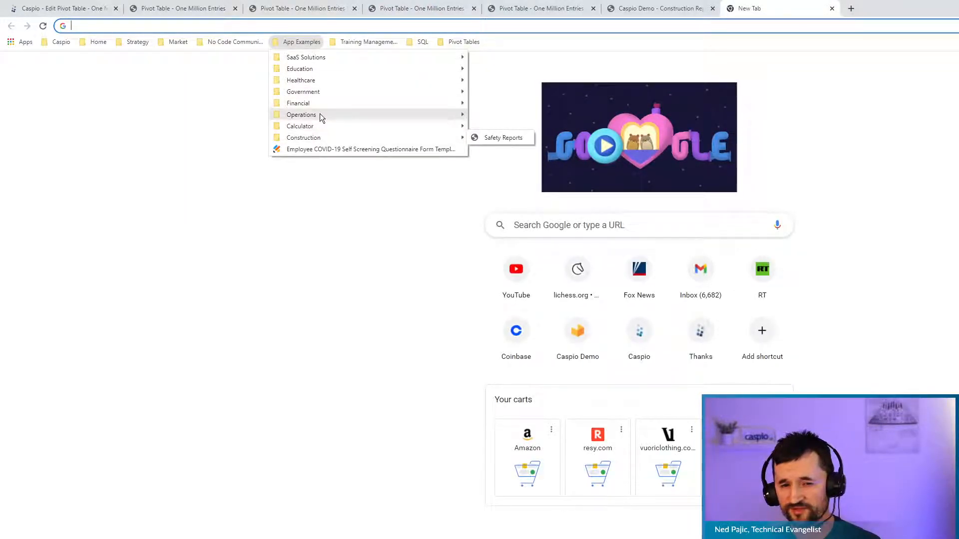
pyautogui.moveTo(336, 116)
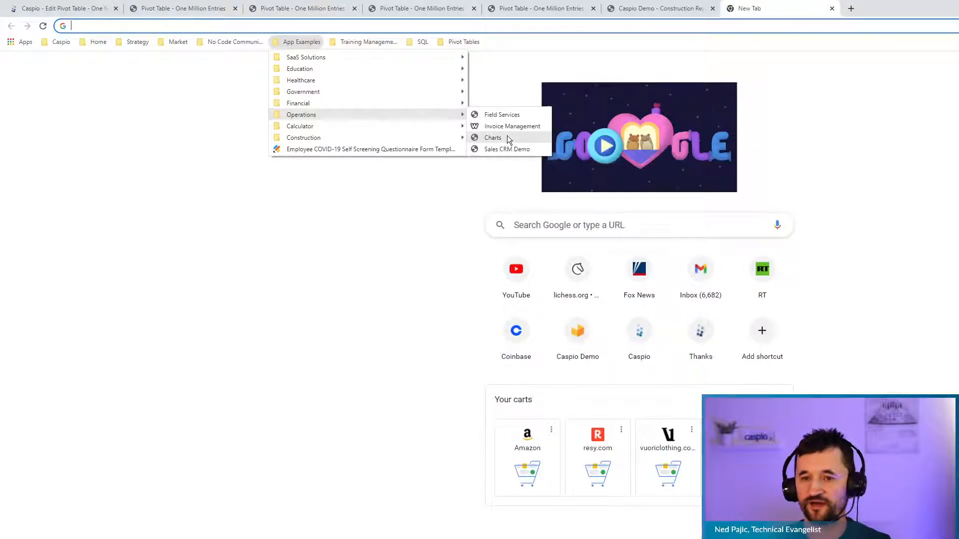
pyautogui.click(903, 151)
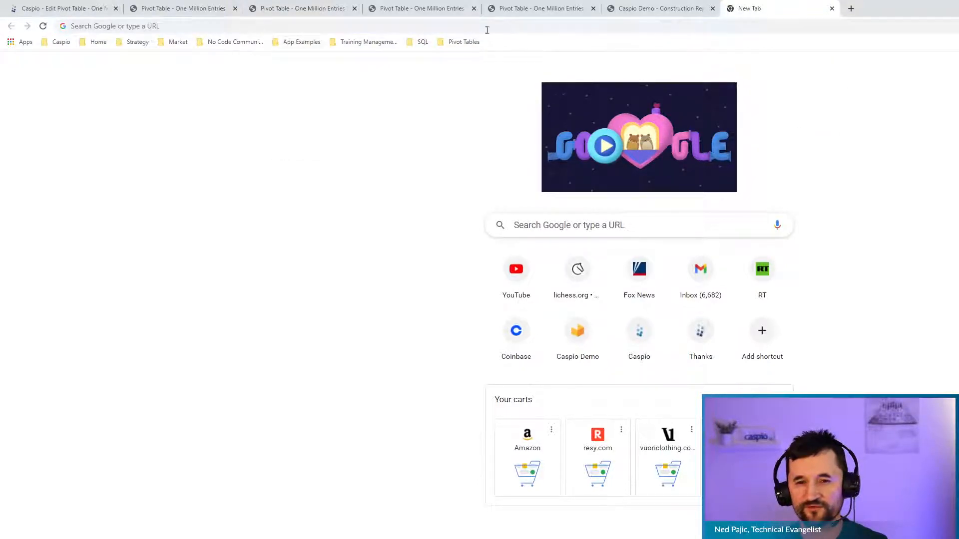
pyautogui.click(317, 8)
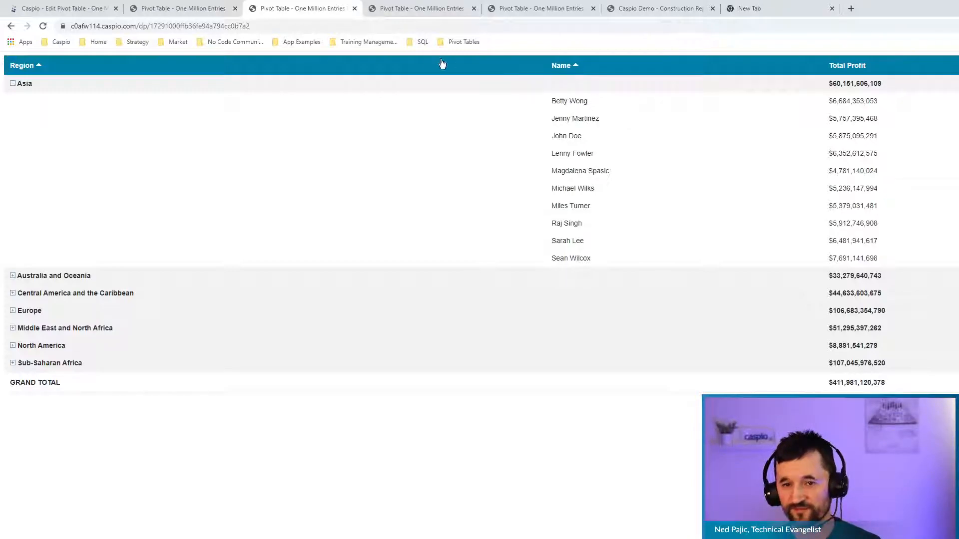
# On the search-form report, add Andorra to Country, then reset Region to Search Any.
pyautogui.click(405, 8)
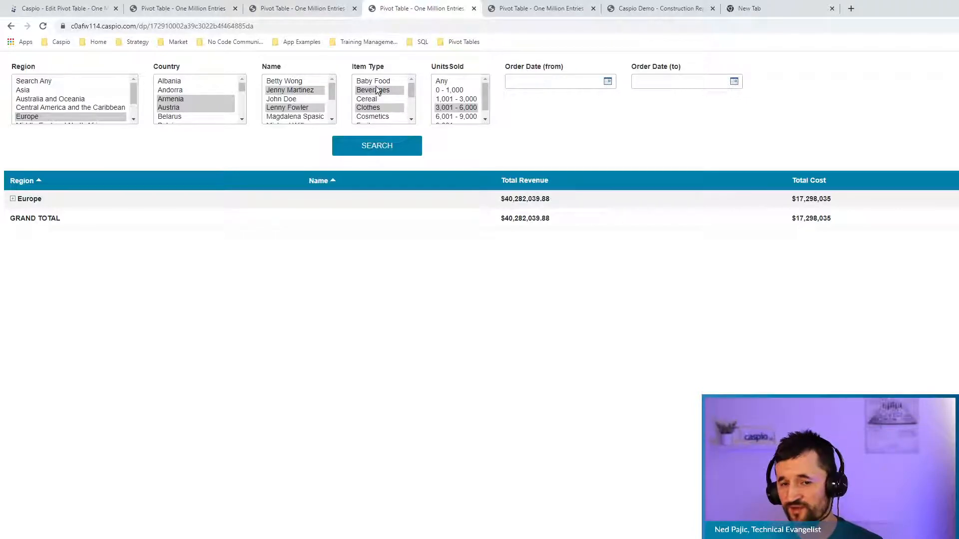
pyautogui.keyDown('ctrl'); pyautogui.click(175, 89); pyautogui.keyUp('ctrl')
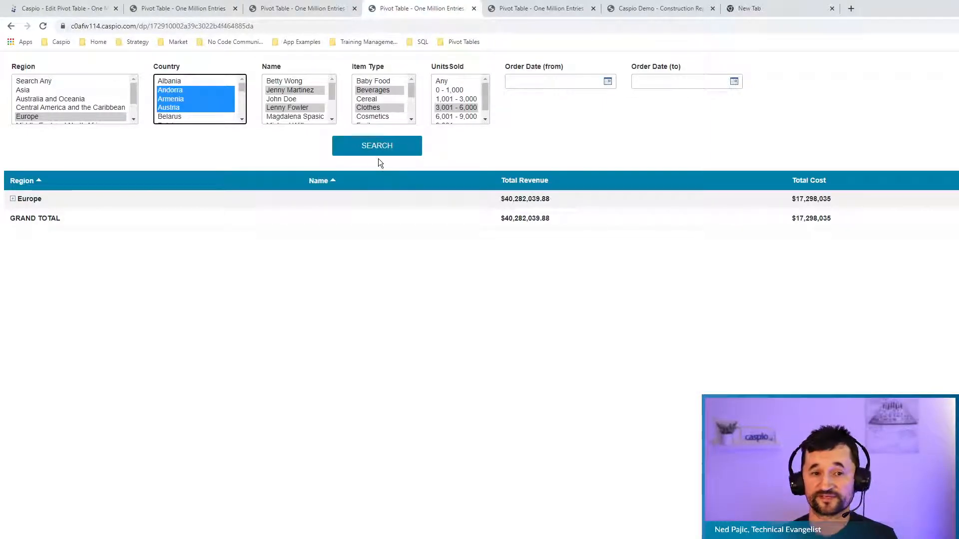
pyautogui.click(31, 82)
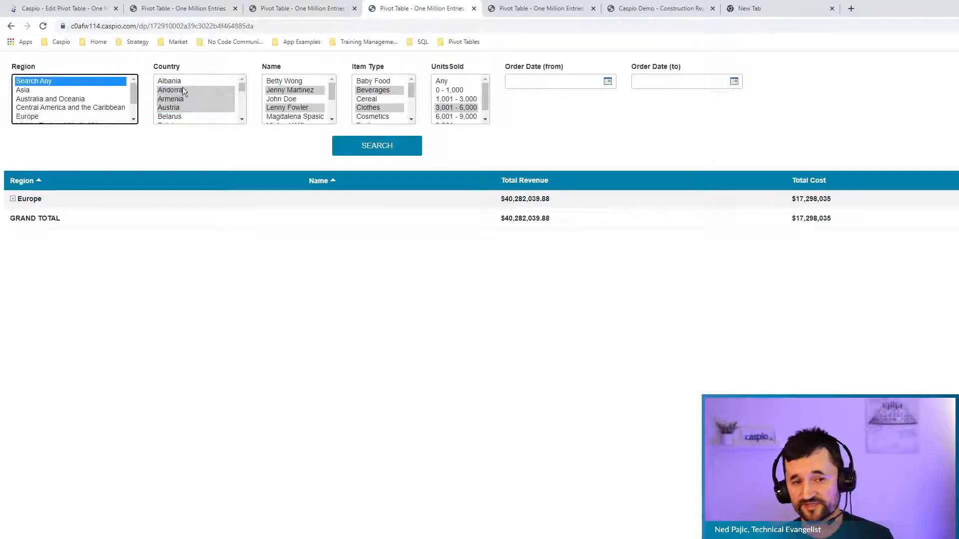
# Search with Units Sold set to Any, expand Asia, then bring up the monthly pivot page.
pyautogui.click(464, 82)
pyautogui.click(421, 145)
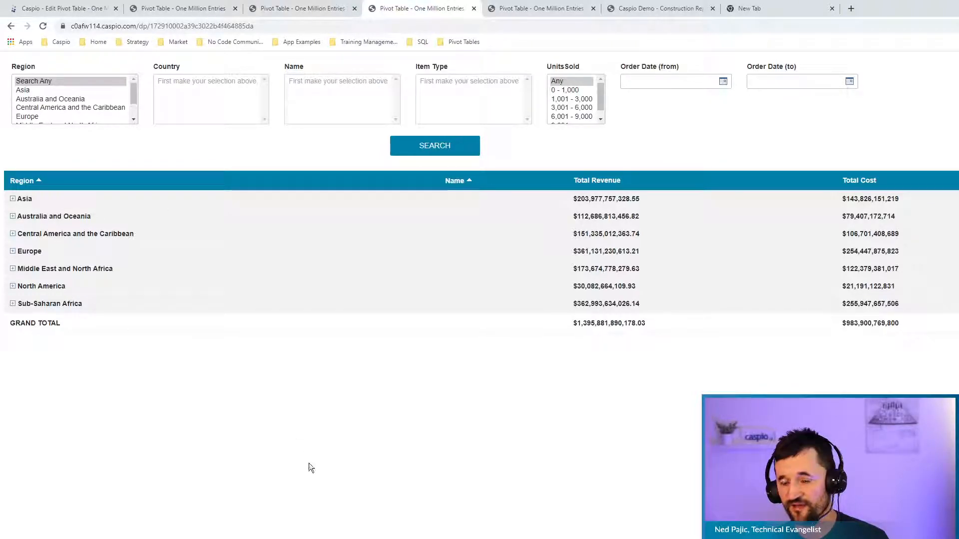
pyautogui.click(13, 200)
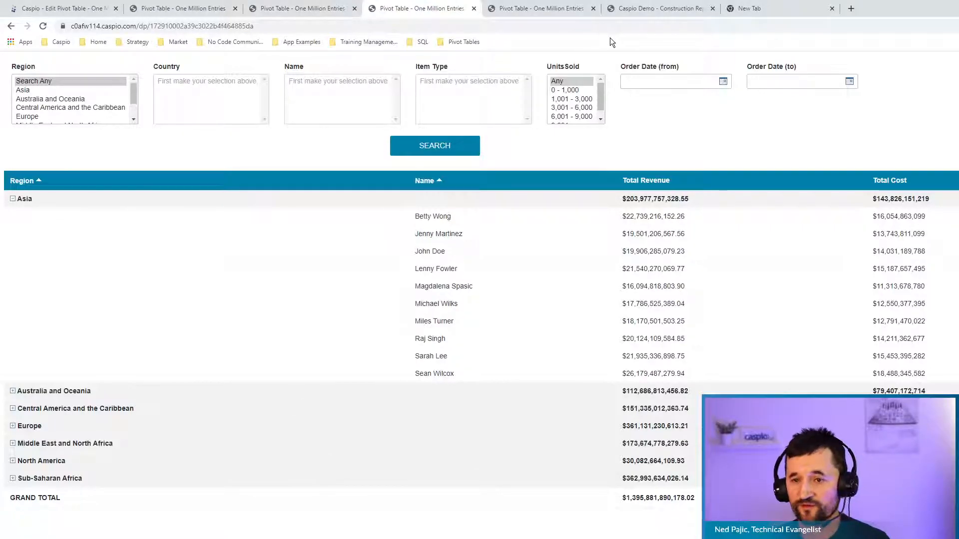
pyautogui.click(642, 11)
pyautogui.click(562, 15)
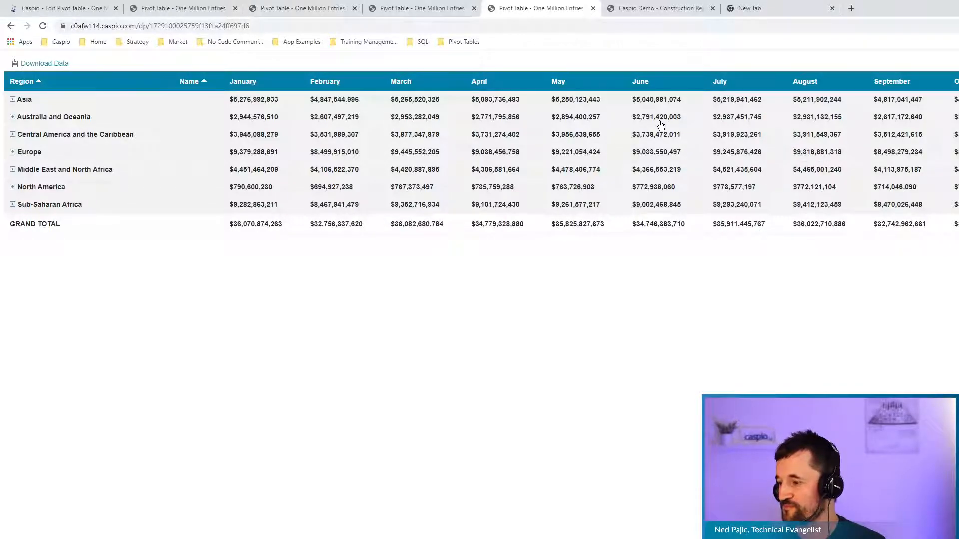
pyautogui.click(408, 7)
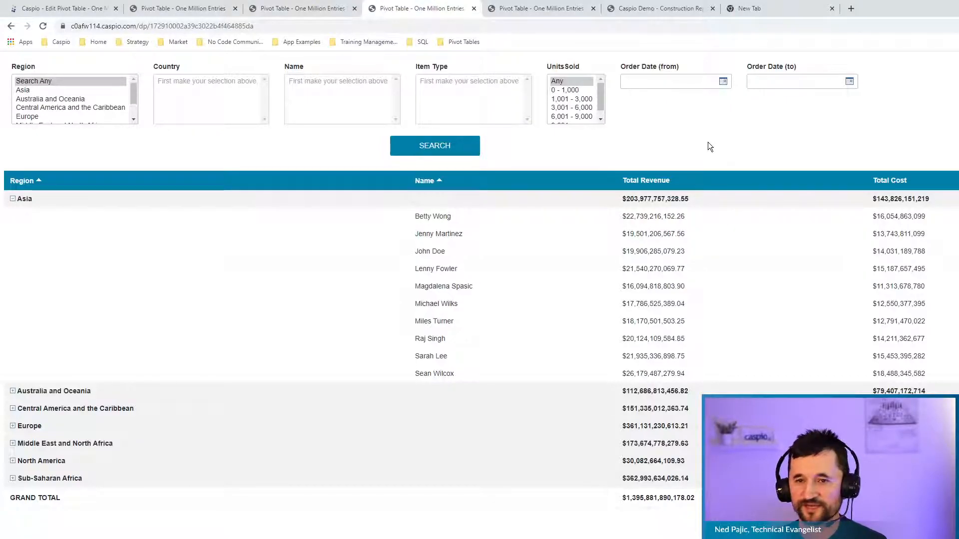
pyautogui.click(528, 11)
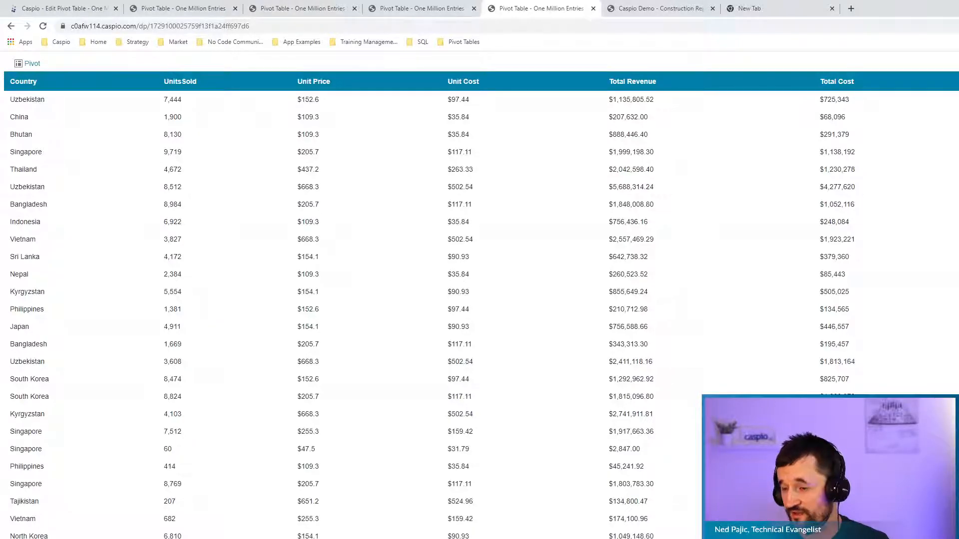
# Open the first Uzbekistan record (7444 units, 152.58 price, 97.44 cost) for inline editing.
pyautogui.click(955, 99)
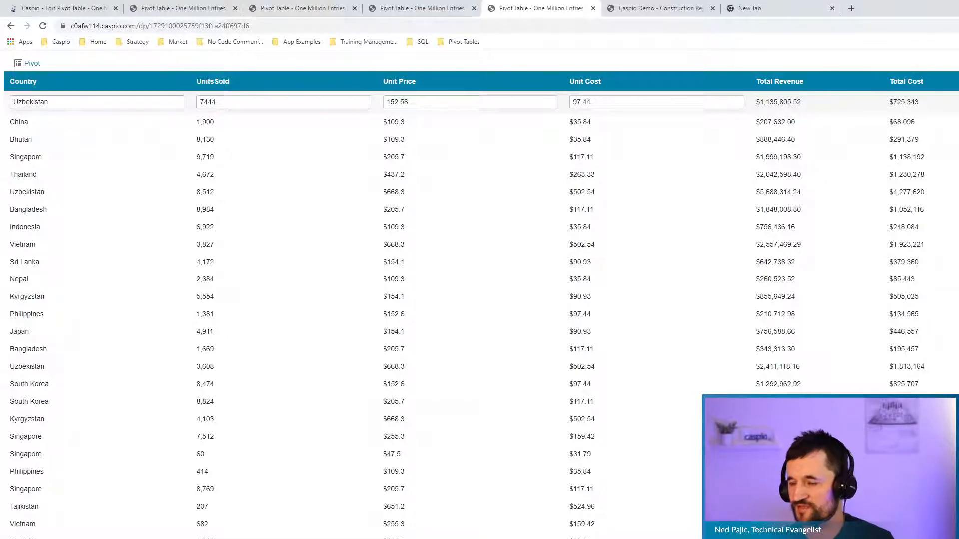
# Discard the Uzbekistan record's inline edit and cancel the Percent Total pivot wizard, awaiting confirmation.
pyautogui.press('Escape')
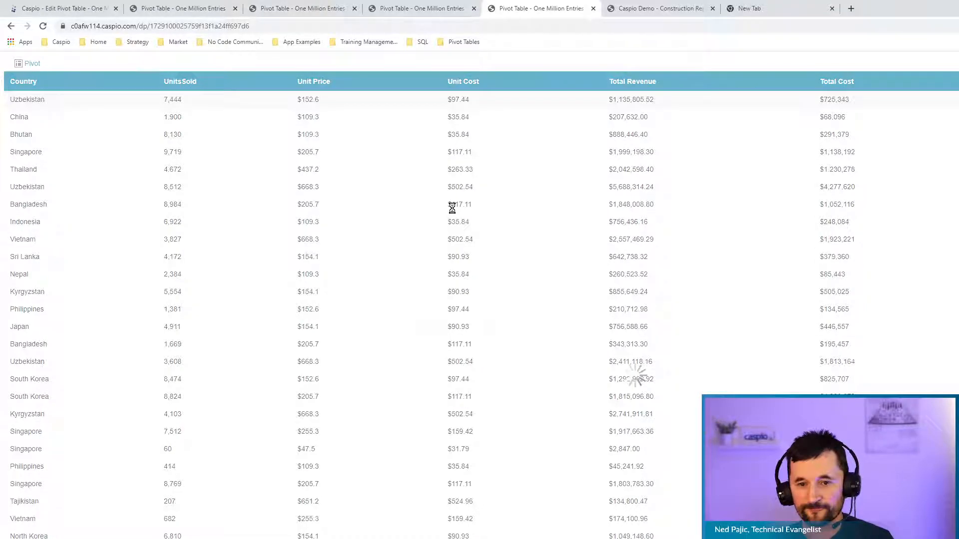
pyautogui.click(64, 7)
pyautogui.click(219, 373)
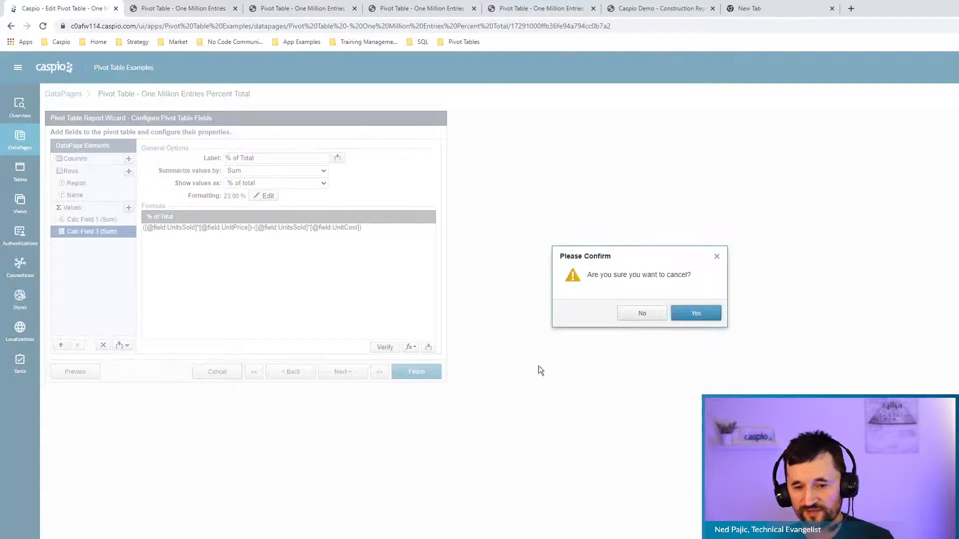
# Leave the wizard without saving and edit the Date Column pivot DataPage up to field configuration.
pyautogui.click(685, 315)
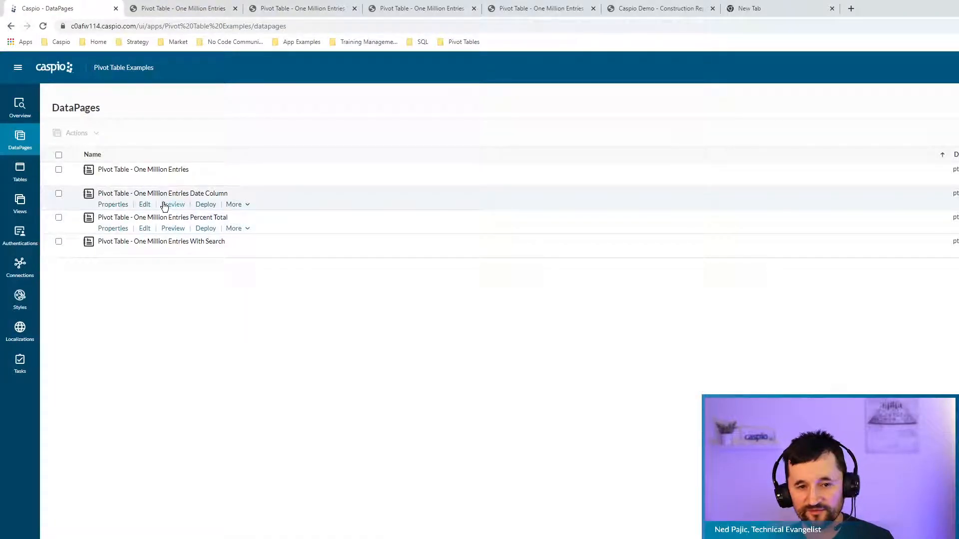
pyautogui.click(146, 205)
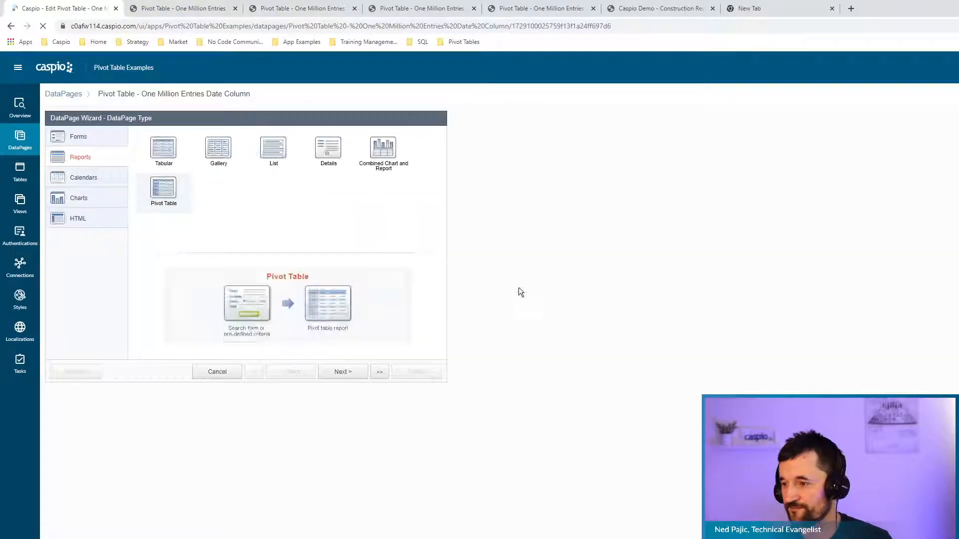
pyautogui.click(351, 374)
pyautogui.click(349, 376)
pyautogui.click(347, 378)
pyautogui.click(347, 379)
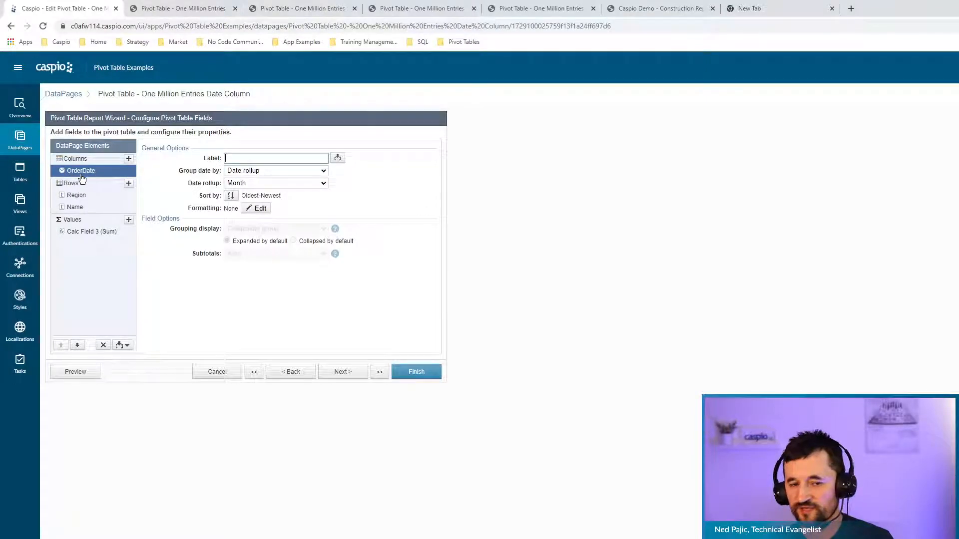
# Check the available column fields and keep the order date grouped by date rollup at Month.
pyautogui.click(128, 159)
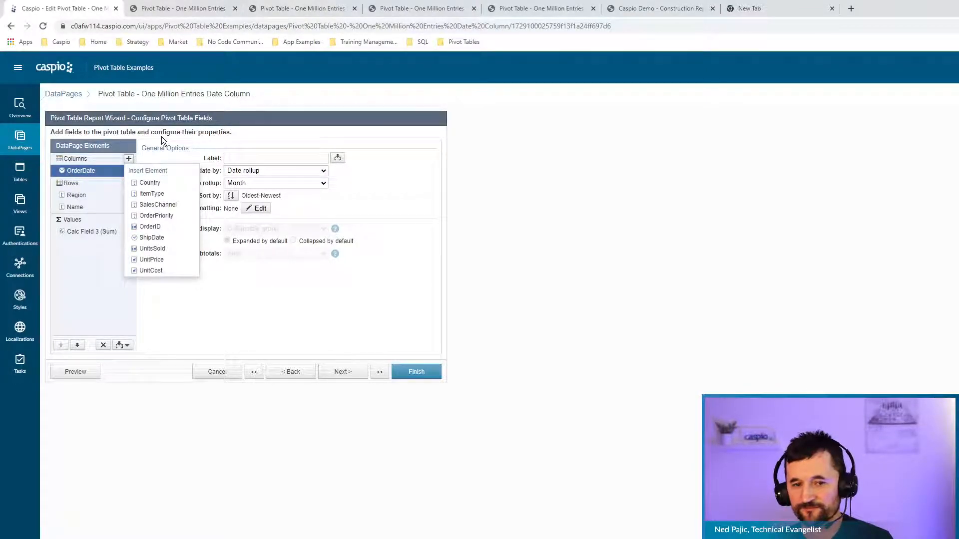
pyautogui.click(497, 253)
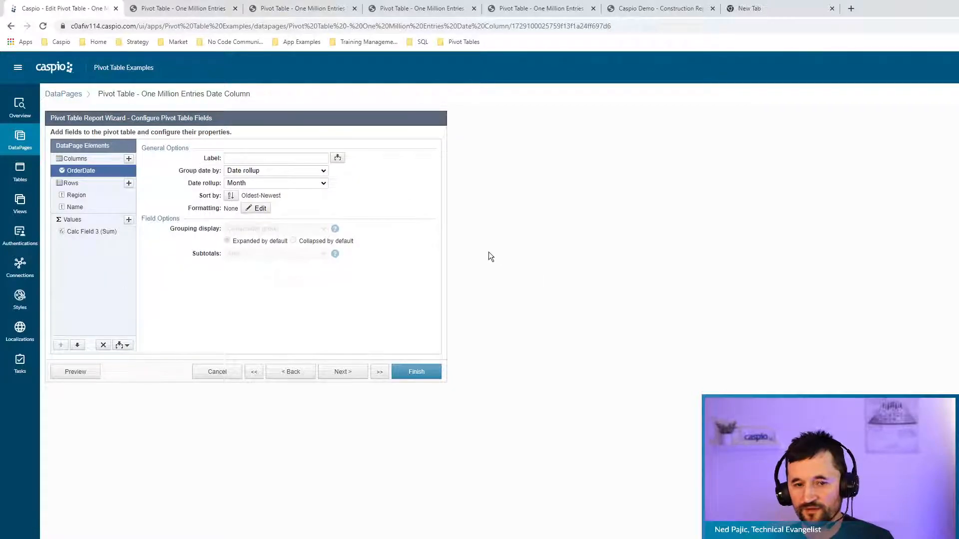
pyautogui.click(250, 170)
pyautogui.click(255, 189)
pyautogui.click(257, 183)
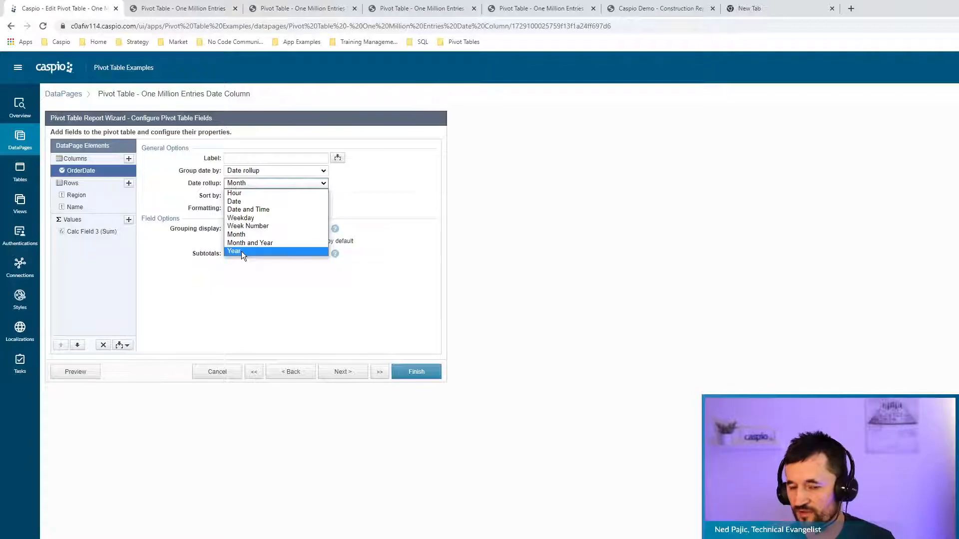
pyautogui.click(248, 235)
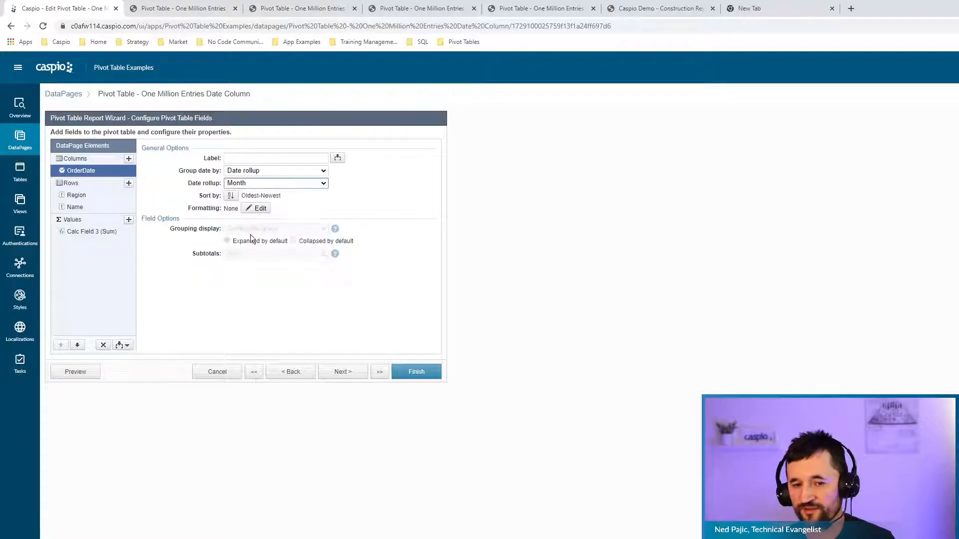
# Review the Region, Name and Total Profit field settings, then advance to Configure Pivot Table Options.
pyautogui.click(76, 195)
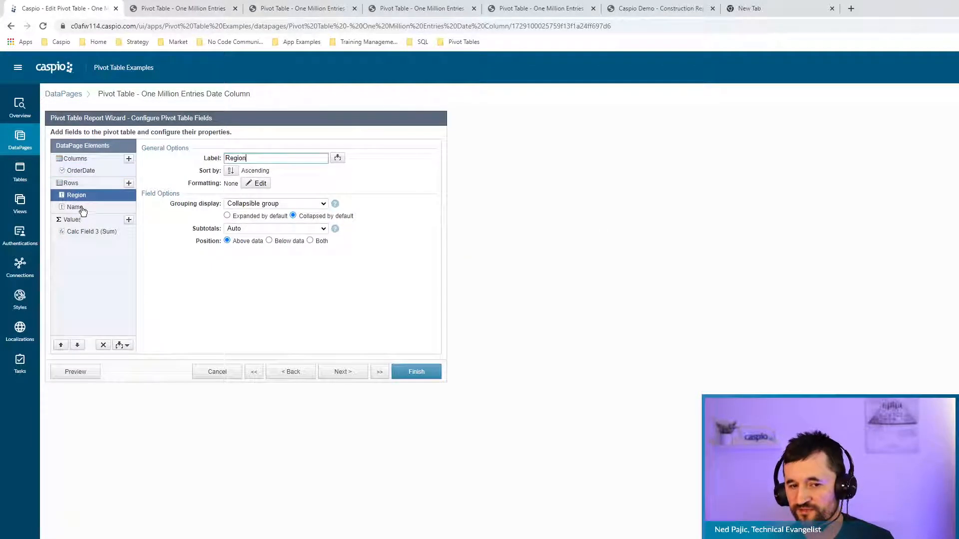
pyautogui.click(79, 207)
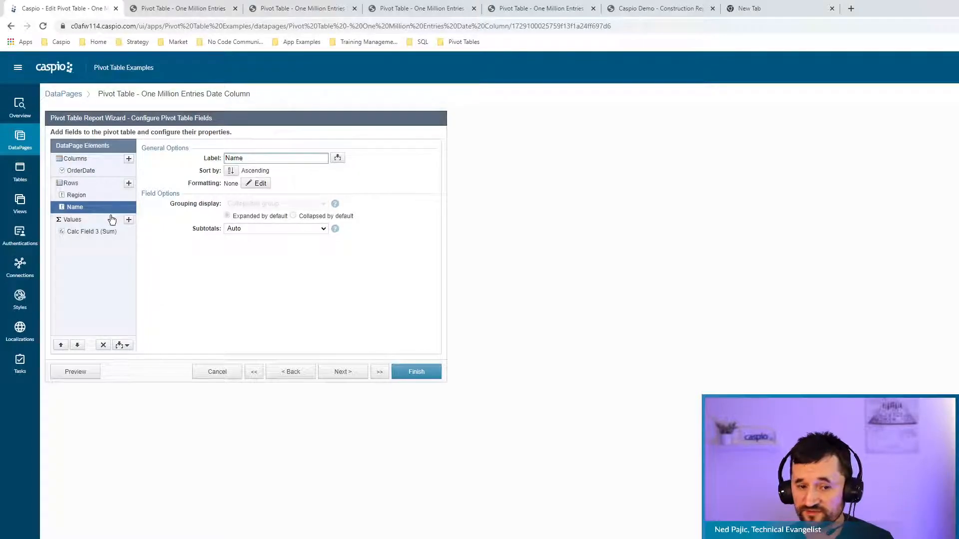
pyautogui.click(89, 234)
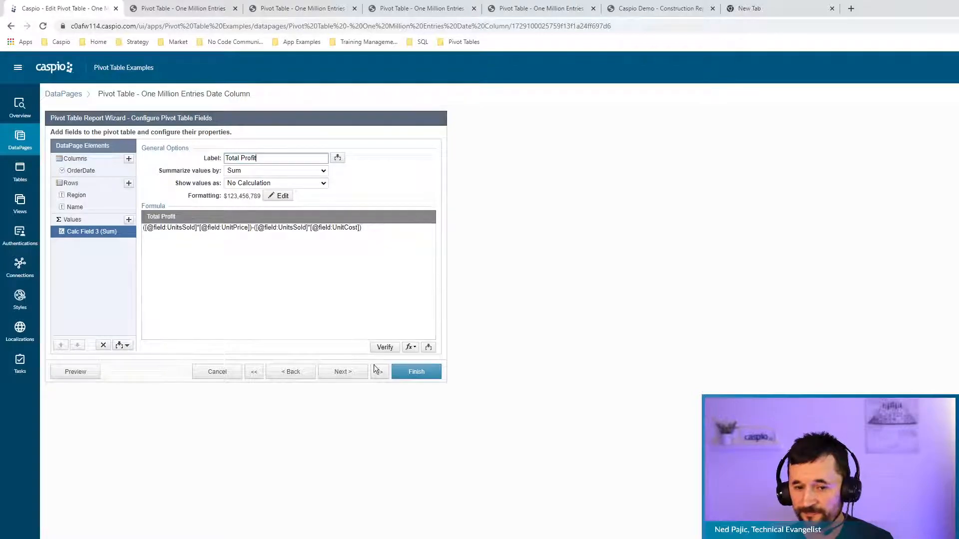
pyautogui.click(343, 372)
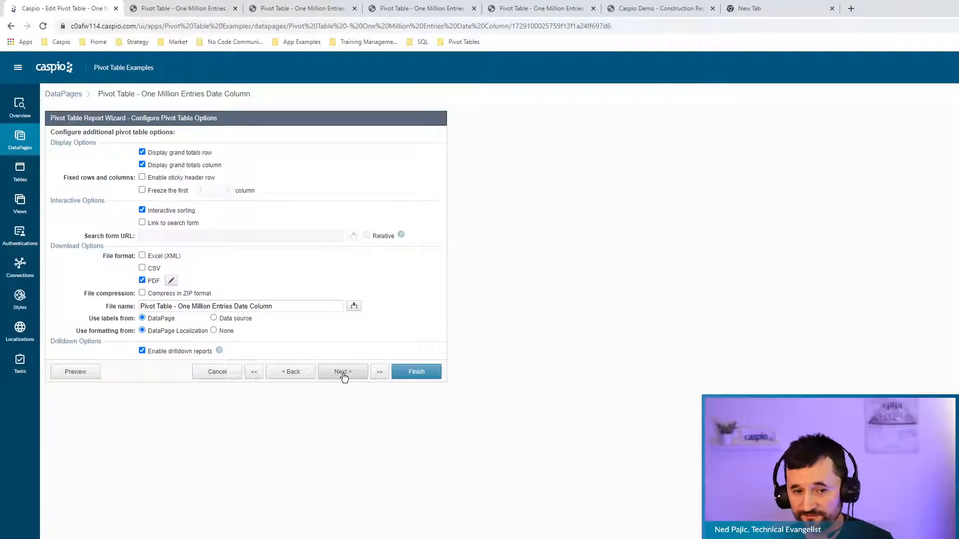
# Show the deployed Pivot Table - One Million Entries report with monthly region totals.
pyautogui.moveTo(182, 358)
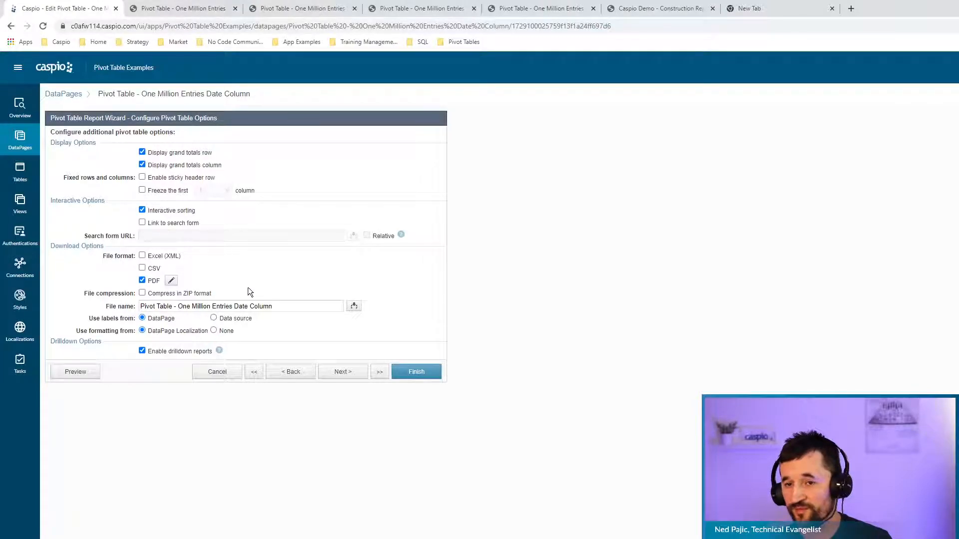
pyautogui.click(556, 9)
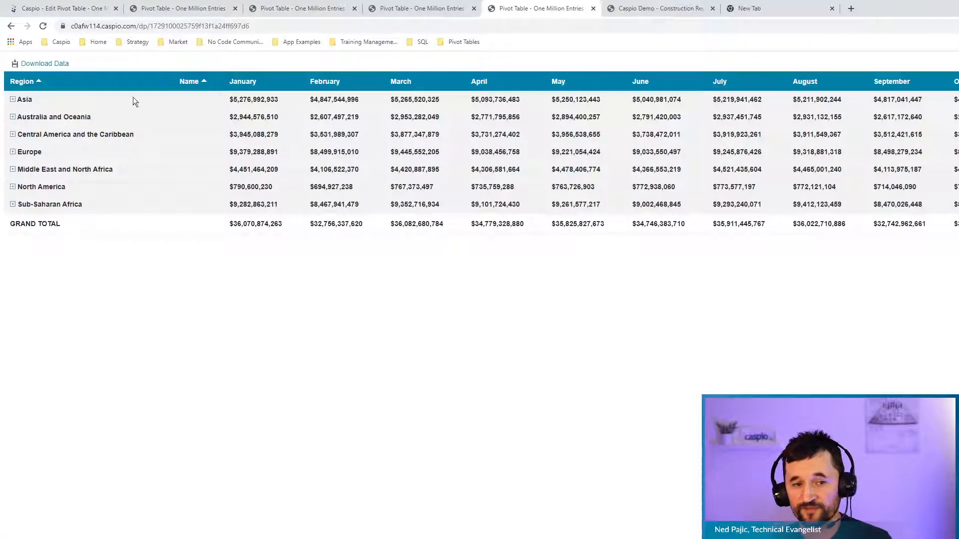
# Download the pivot table data as a PDF, then return to the Edit Pivot Table tab.
pyautogui.click(47, 64)
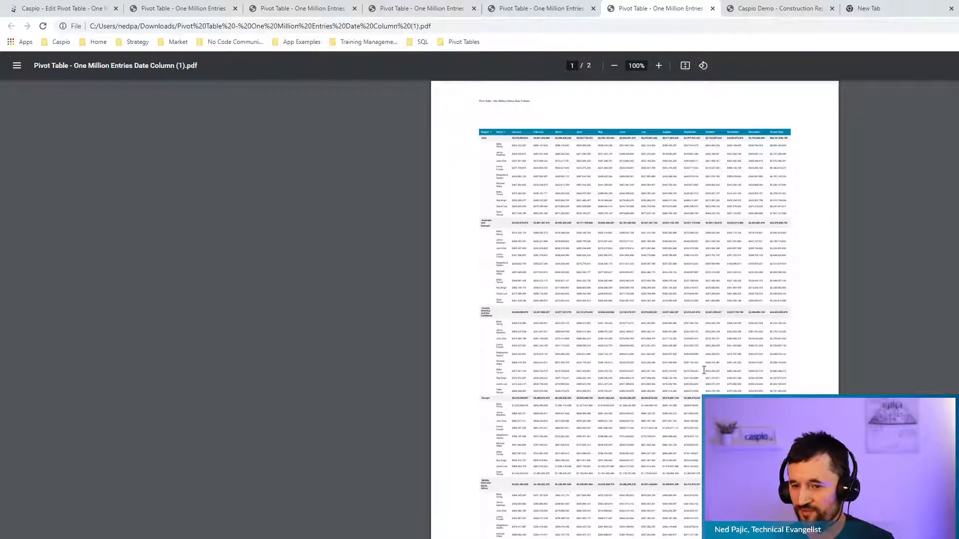
pyautogui.click(88, 9)
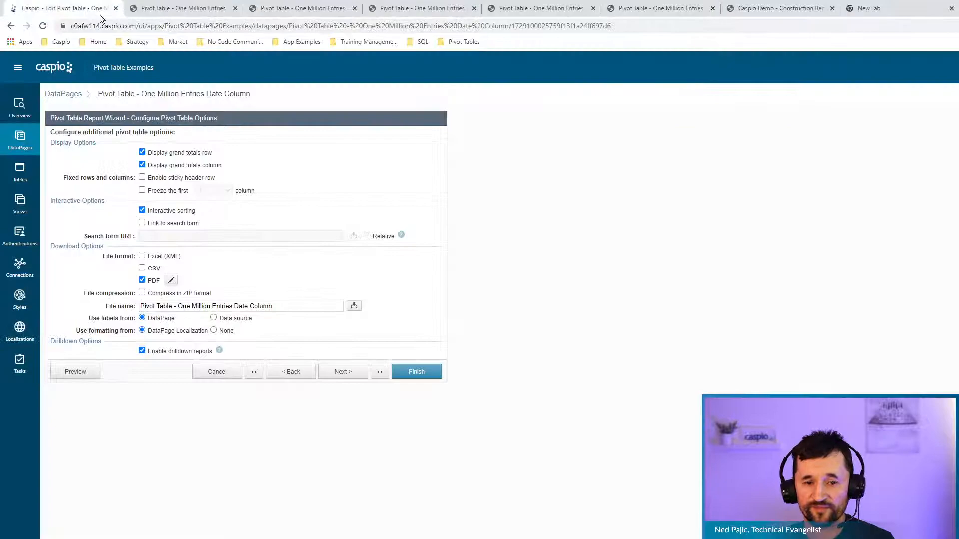
# Review the PDF settings, including Header and Footer, keeping Portrait orientation and Letter size.
pyautogui.click(171, 282)
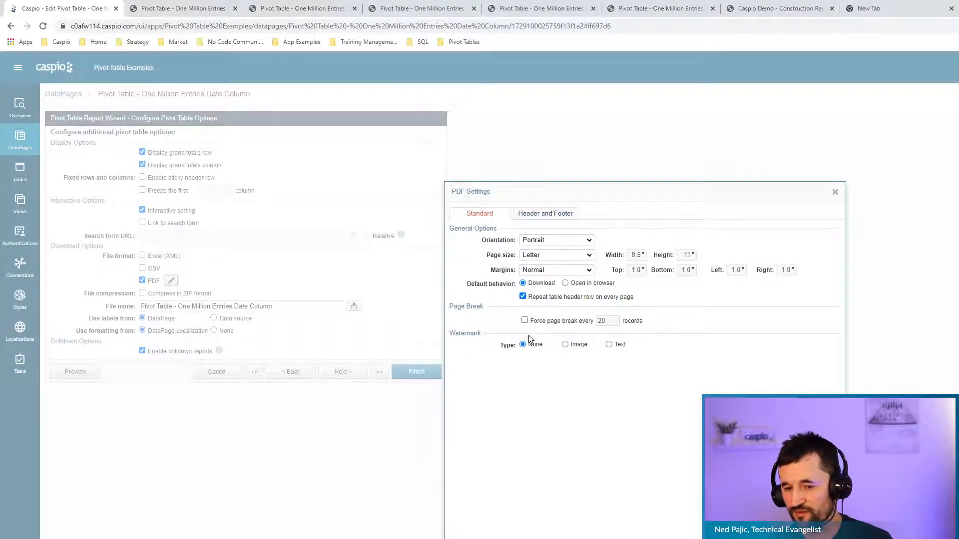
pyautogui.click(546, 214)
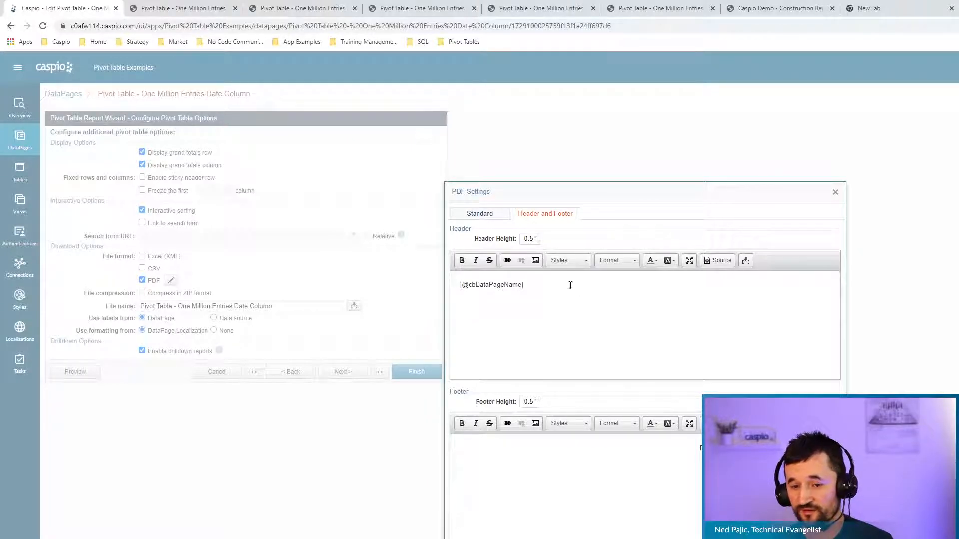
pyautogui.click(500, 221)
pyautogui.click(551, 240)
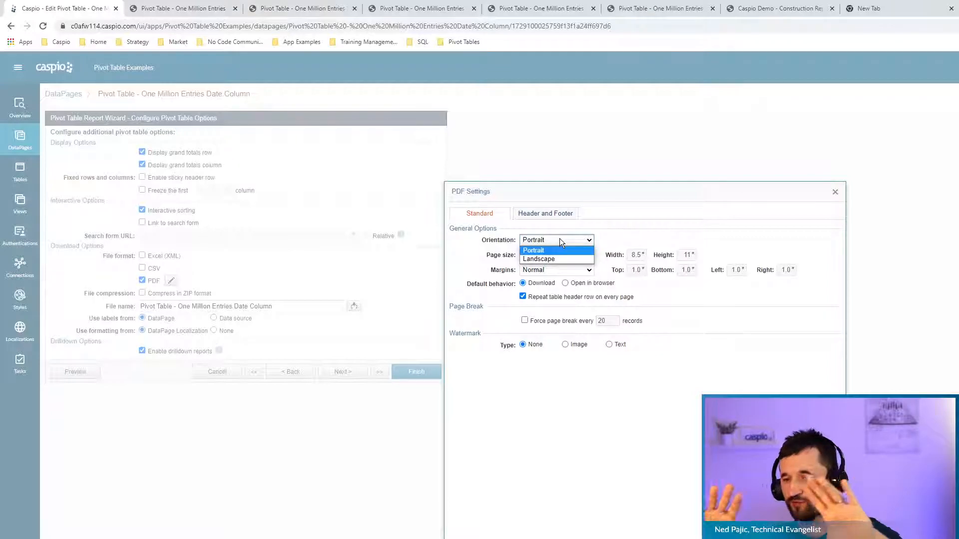
pyautogui.click(560, 239)
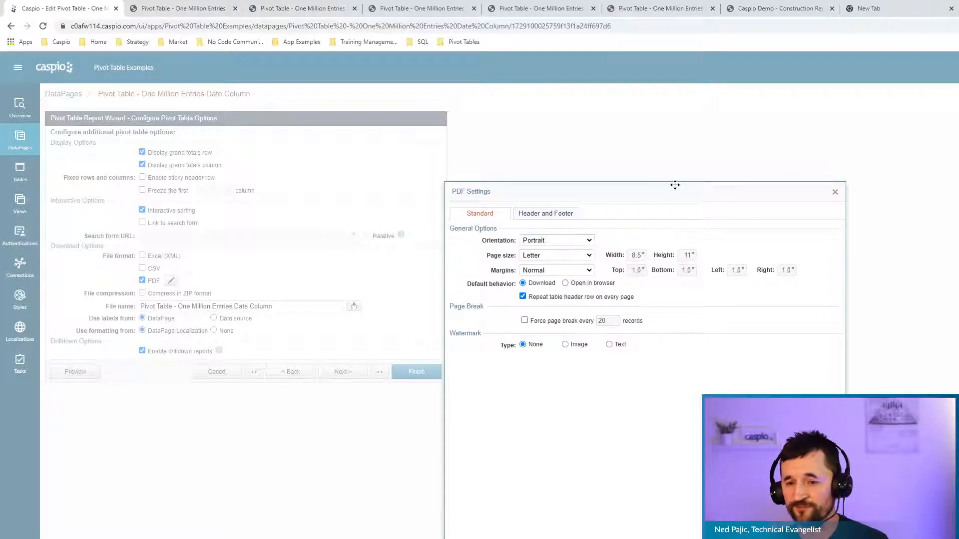
pyautogui.click(835, 191)
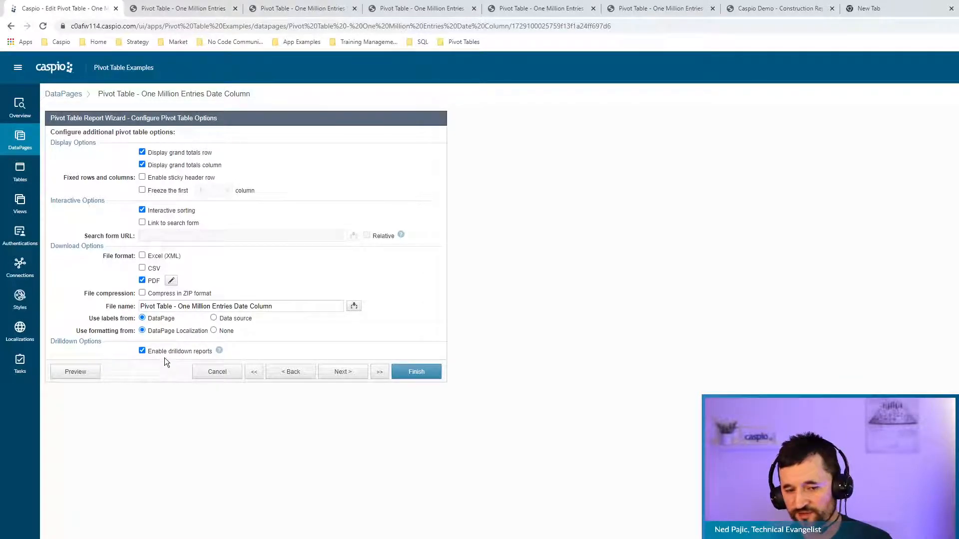
# Advance the pivot wizard to the Configure Results Page Fields step.
pyautogui.click(343, 374)
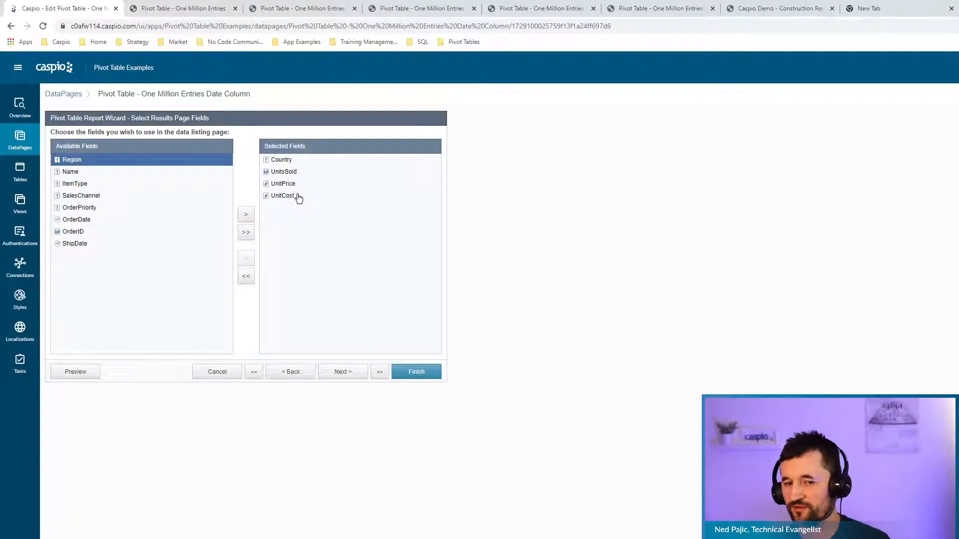
pyautogui.click(356, 373)
pyautogui.click(357, 373)
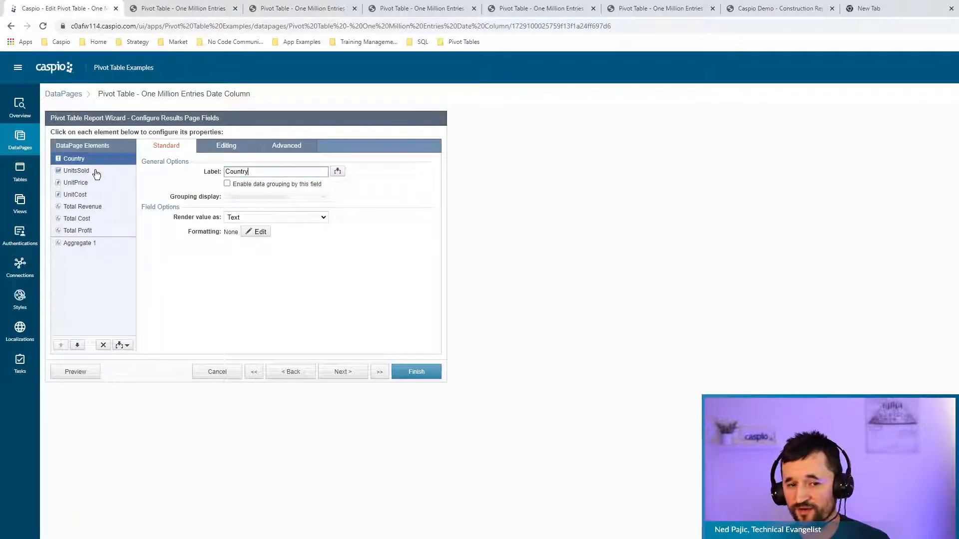
# Inspect the Total Revenue, Total Cost and Total Profit formulas, then view the deployed Total Profit report.
pyautogui.click(89, 208)
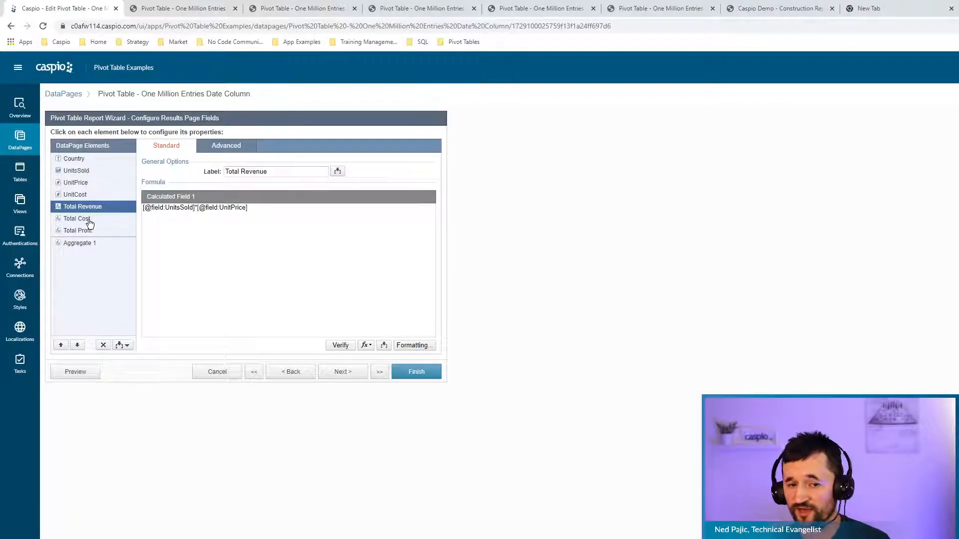
pyautogui.click(89, 221)
pyautogui.click(88, 231)
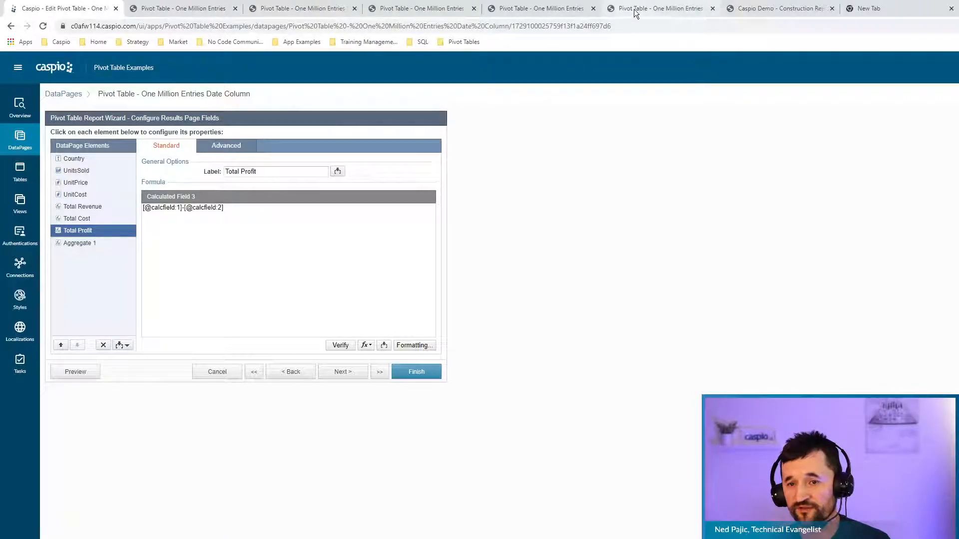
pyautogui.click(314, 9)
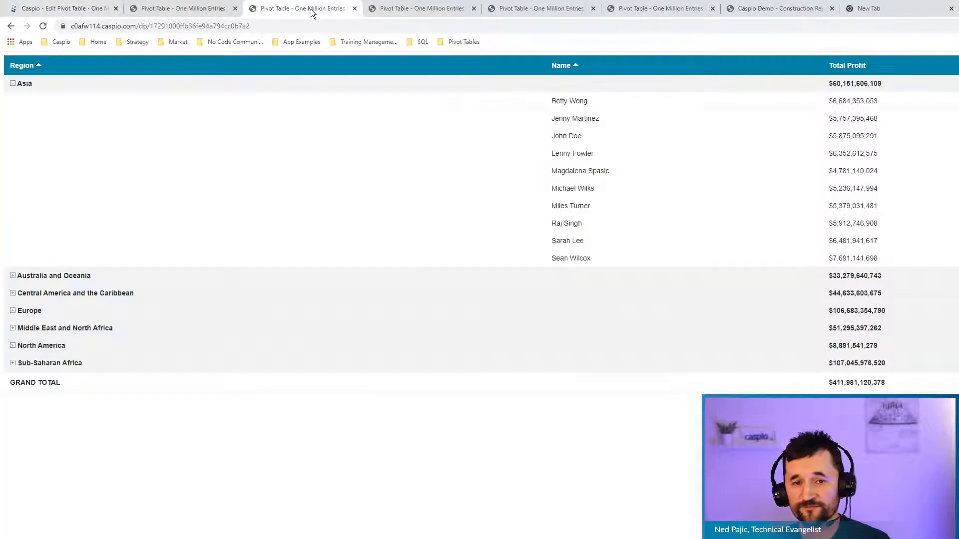
# Browse the deployed pivot tabs: search form, monthly rollup, PDF export, Total Profit and sum columns.
pyautogui.click(409, 10)
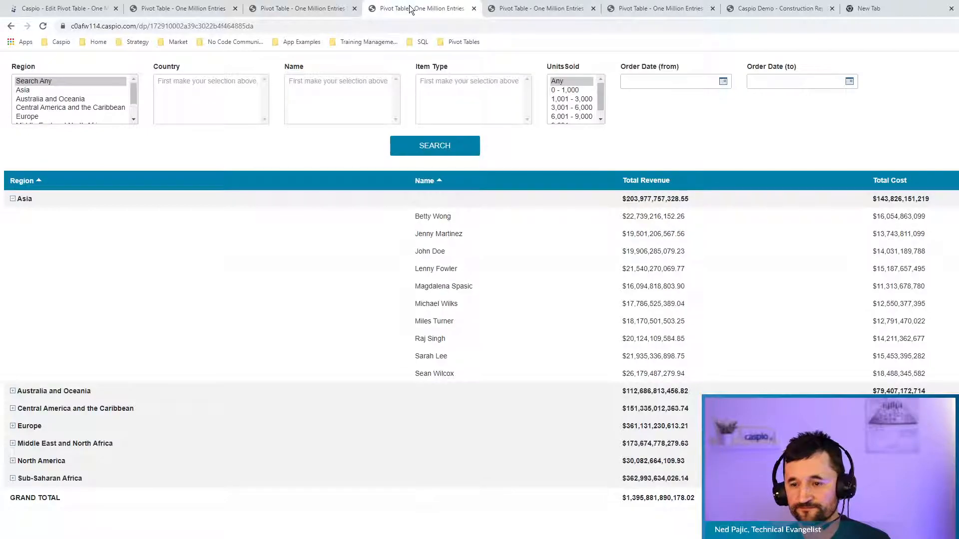
pyautogui.click(542, 10)
pyautogui.click(642, 9)
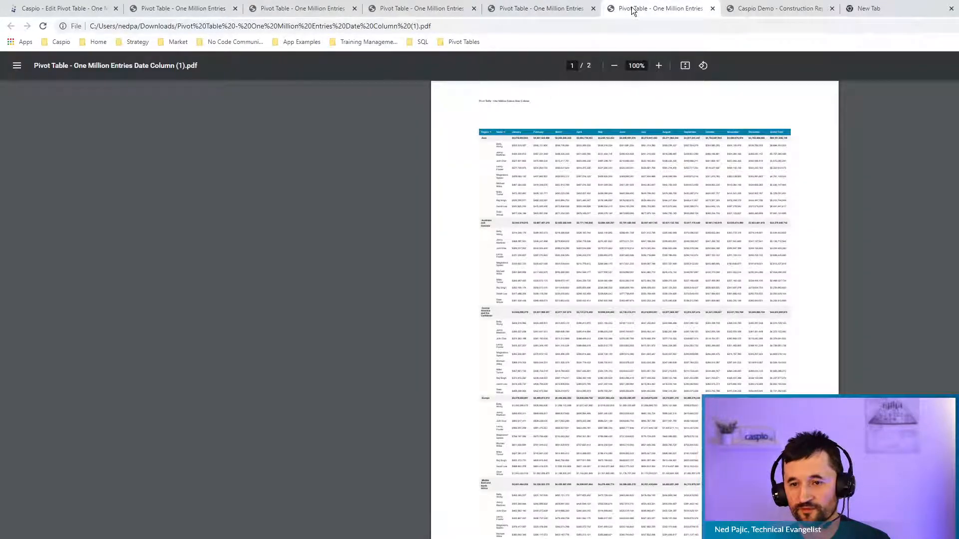
pyautogui.click(753, 10)
pyautogui.click(625, 9)
pyautogui.click(549, 8)
pyautogui.click(425, 8)
pyautogui.click(301, 7)
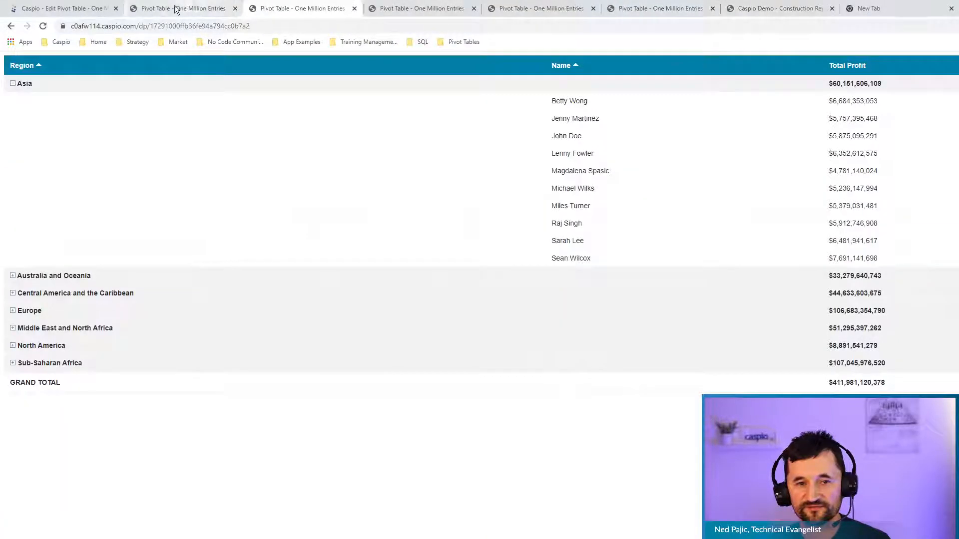
pyautogui.click(178, 7)
# Cancel the pivot table wizard without saving and confirm with Yes.
pyautogui.click(78, 10)
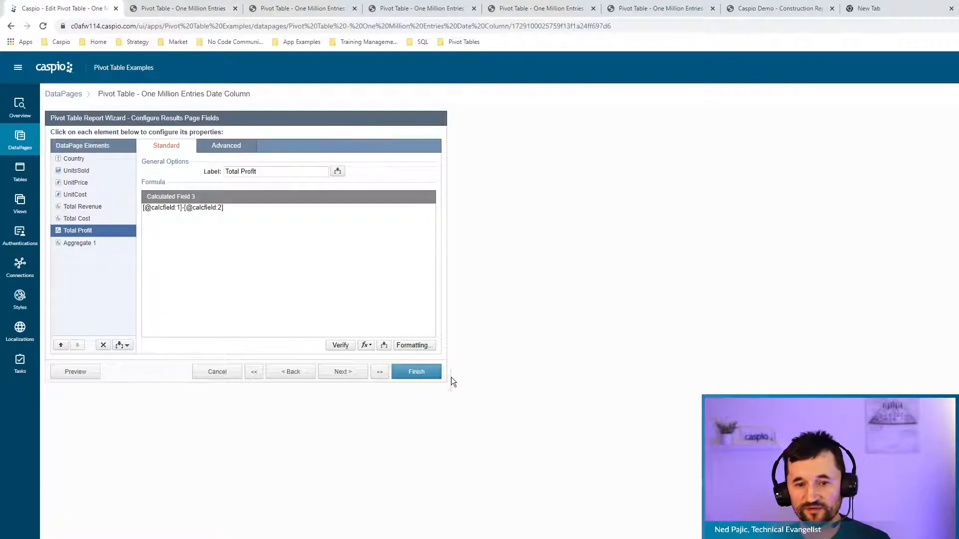
pyautogui.click(220, 372)
pyautogui.click(694, 314)
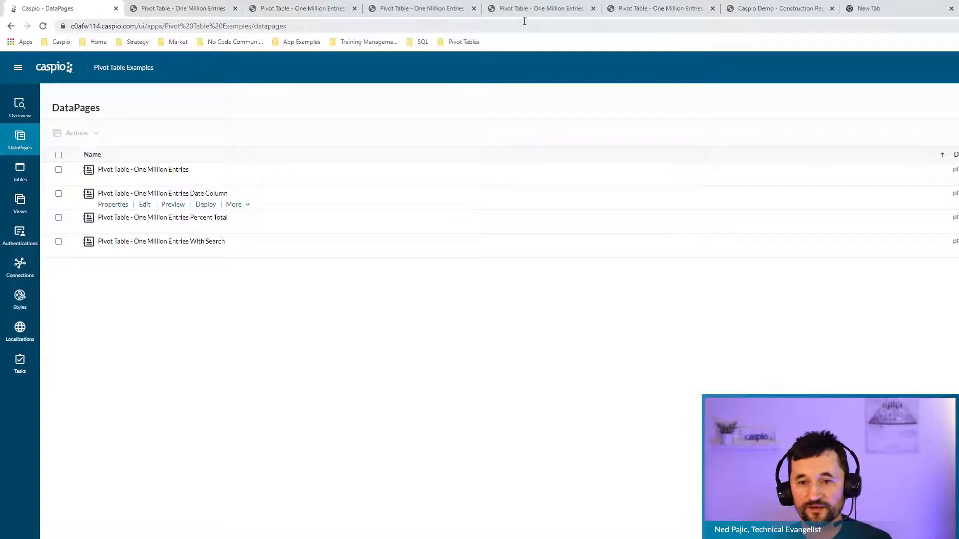
# Check the revenue and cost pivot table, collapse Asia, and return to the DataPages list.
pyautogui.click(208, 10)
pyautogui.click(460, 42)
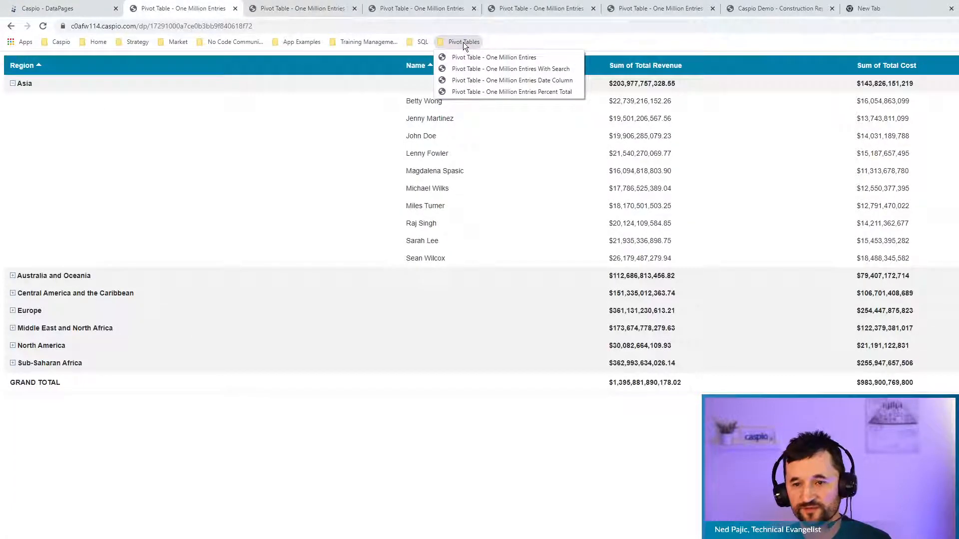
pyautogui.click(627, 42)
pyautogui.click(12, 83)
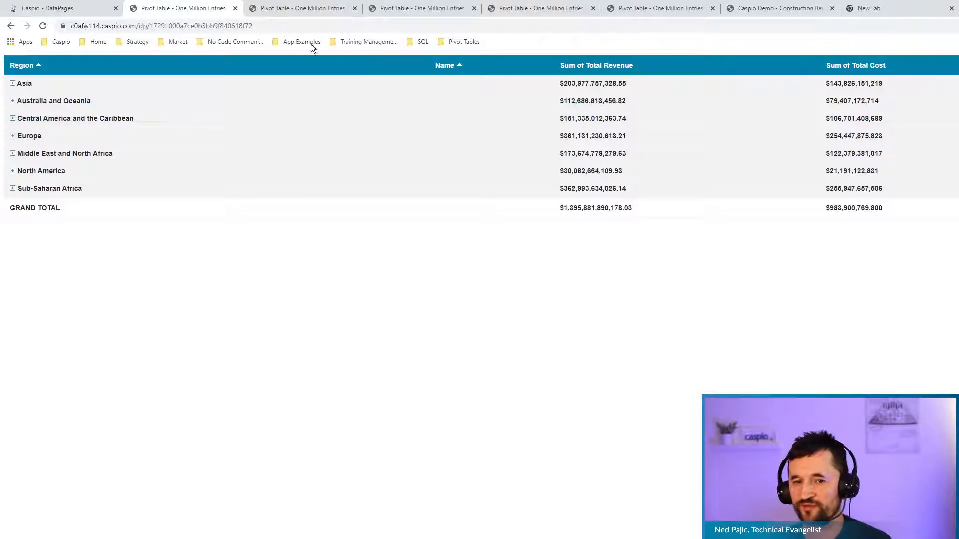
pyautogui.click(300, 9)
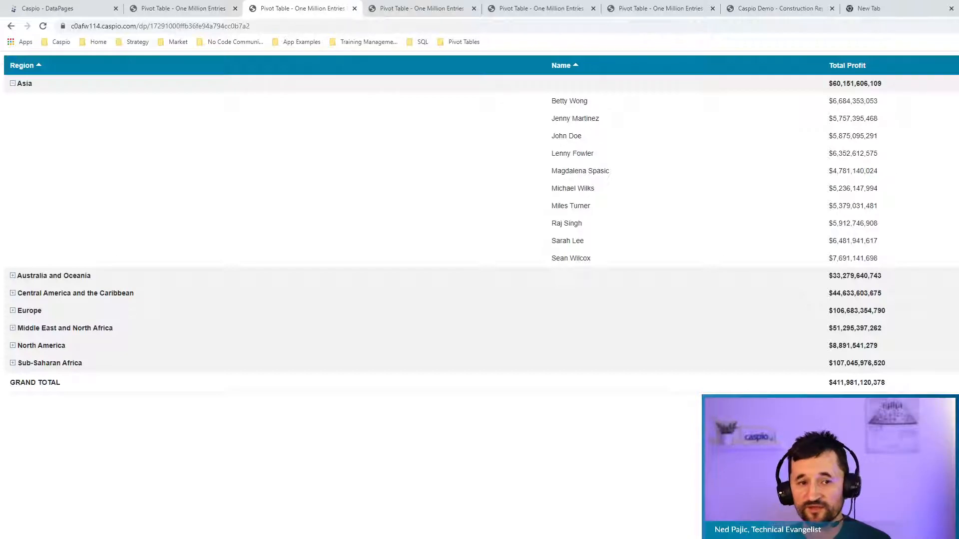
pyautogui.click(75, 8)
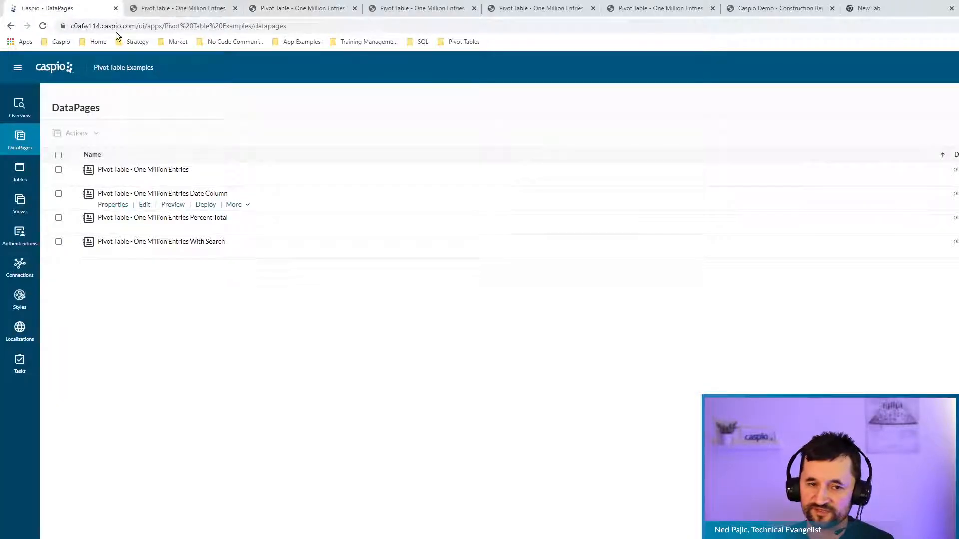
# Edit localization pte_english_remove_sum_of and inspect the Results Pages Value Column label %c.
pyautogui.click(20, 329)
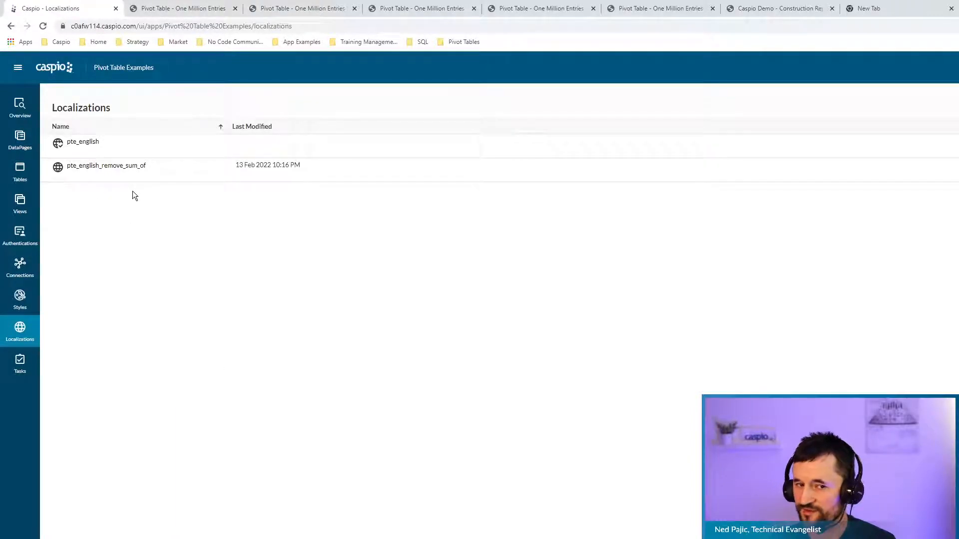
pyautogui.click(114, 177)
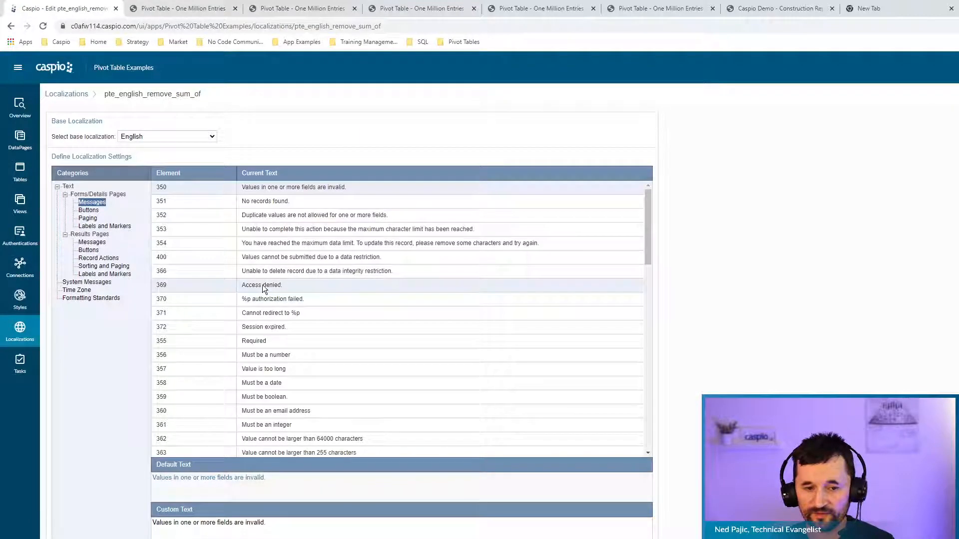
pyautogui.click(122, 275)
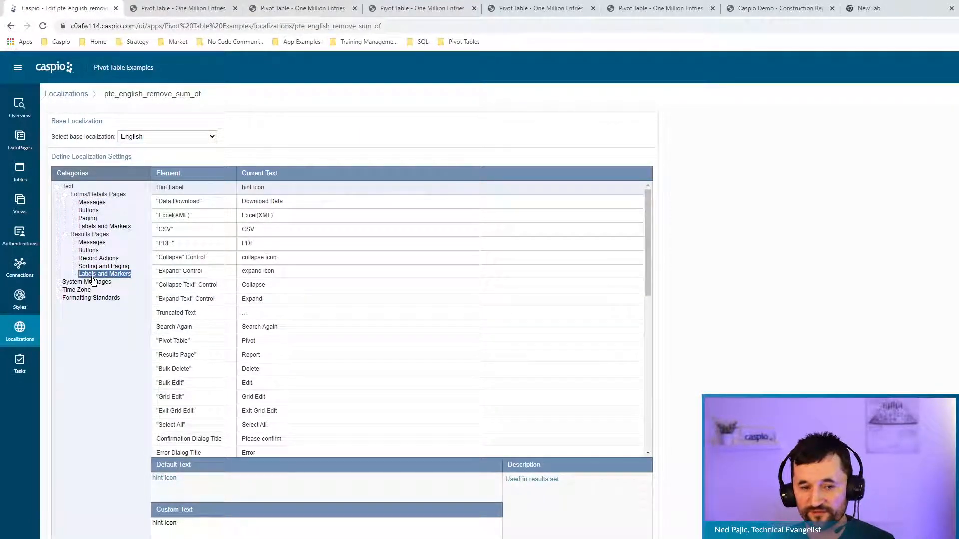
pyautogui.moveTo(650, 238); pyautogui.dragTo(649, 303)
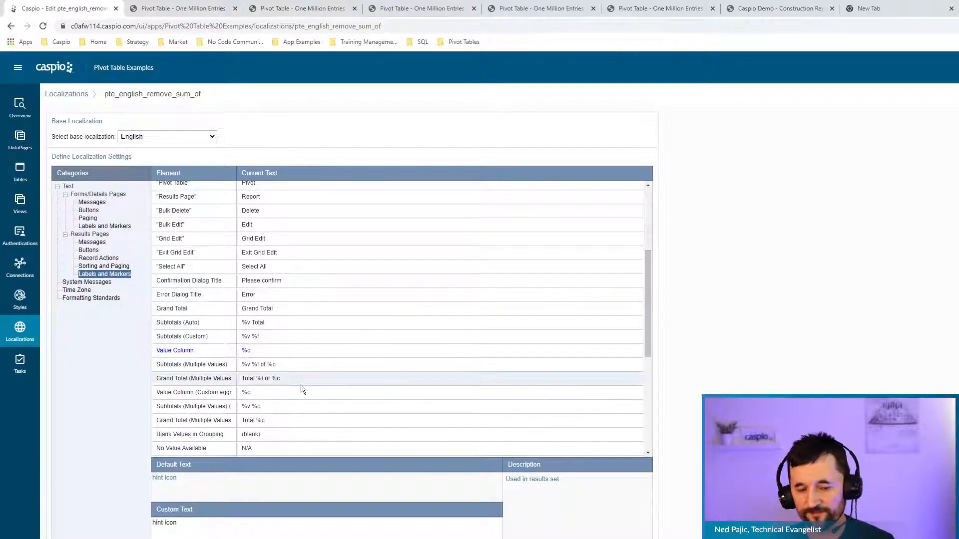
pyautogui.click(189, 352)
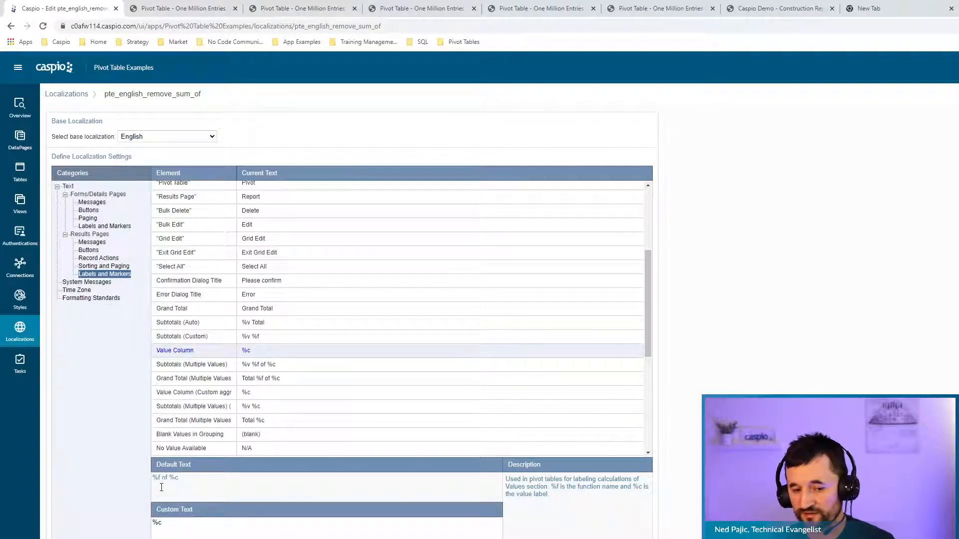
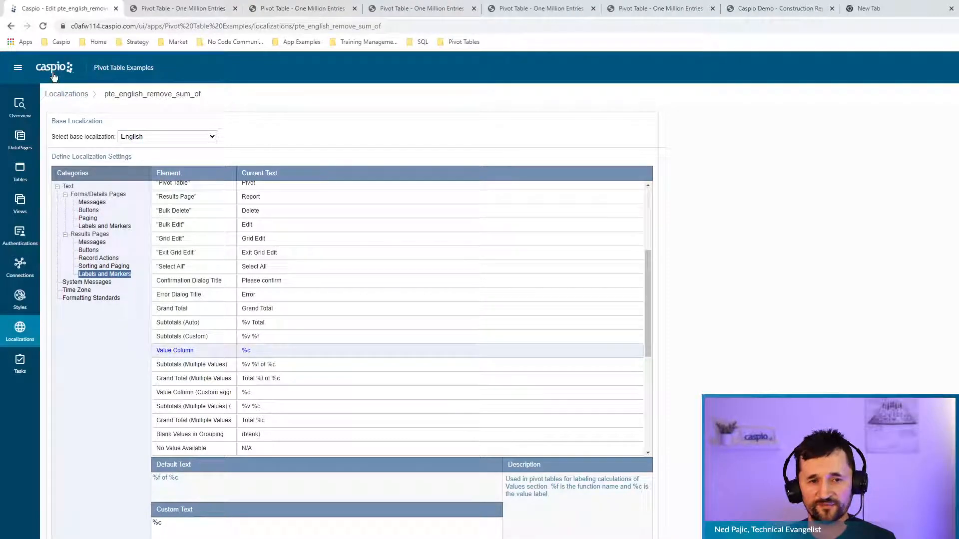
# Discard the pte_english_remove_sum_of localization edits and go back to the Apps list.
pyautogui.click(54, 72)
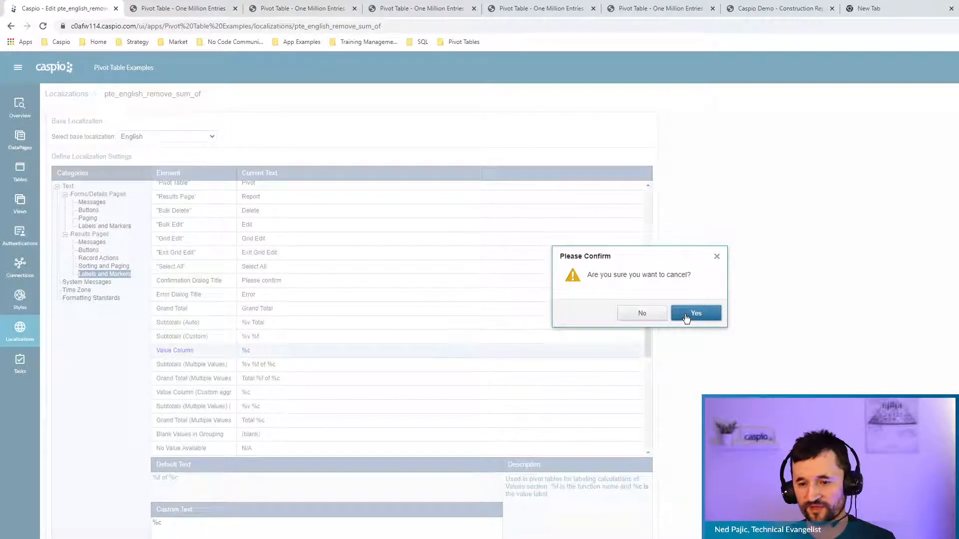
pyautogui.click(696, 313)
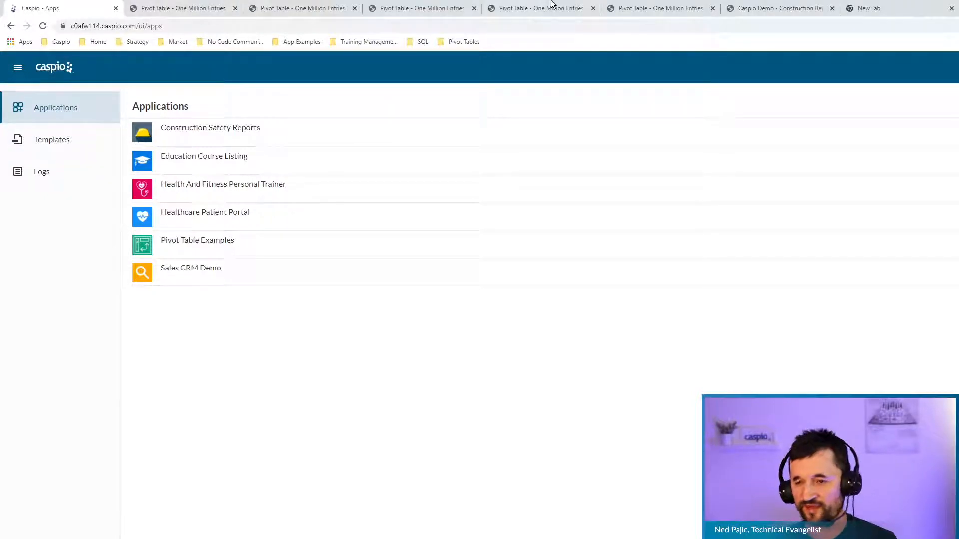
# Load the caspio.com homepage in the empty new Chrome tab.
pyautogui.click(927, 6)
pyautogui.click(926, 26)
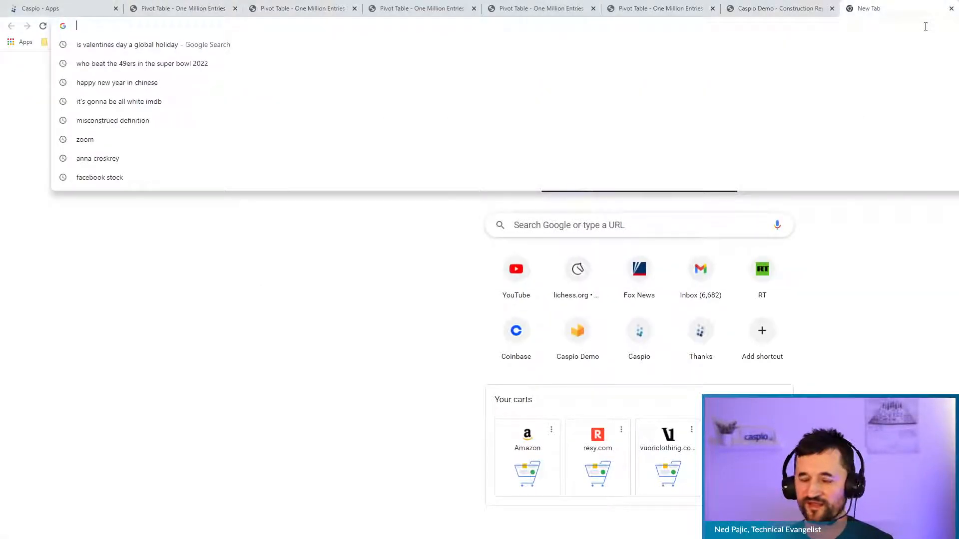
pyautogui.write('caspi')
pyautogui.press('Return')
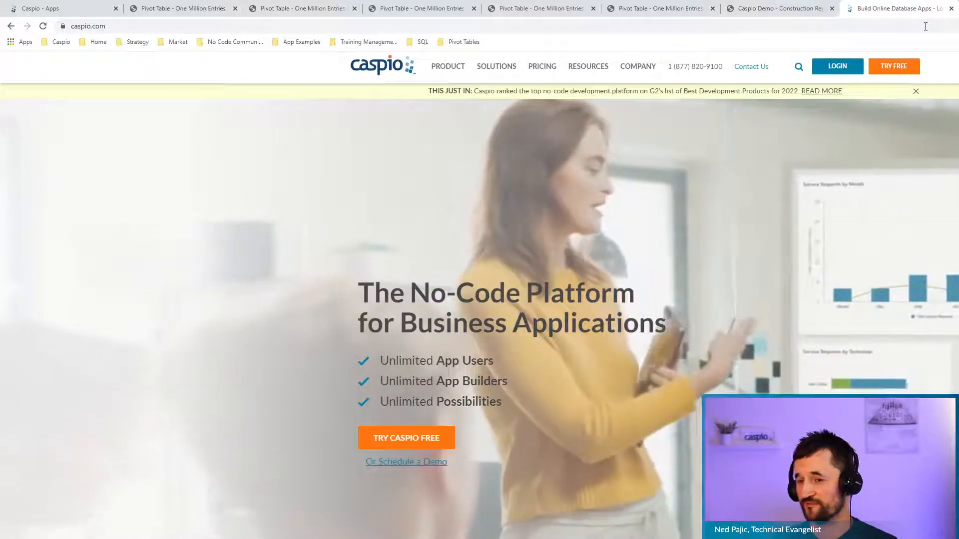
# Open the App Extensions Gallery from the PRODUCT menu and scroll through its extension cards.
pyautogui.moveTo(444, 69)
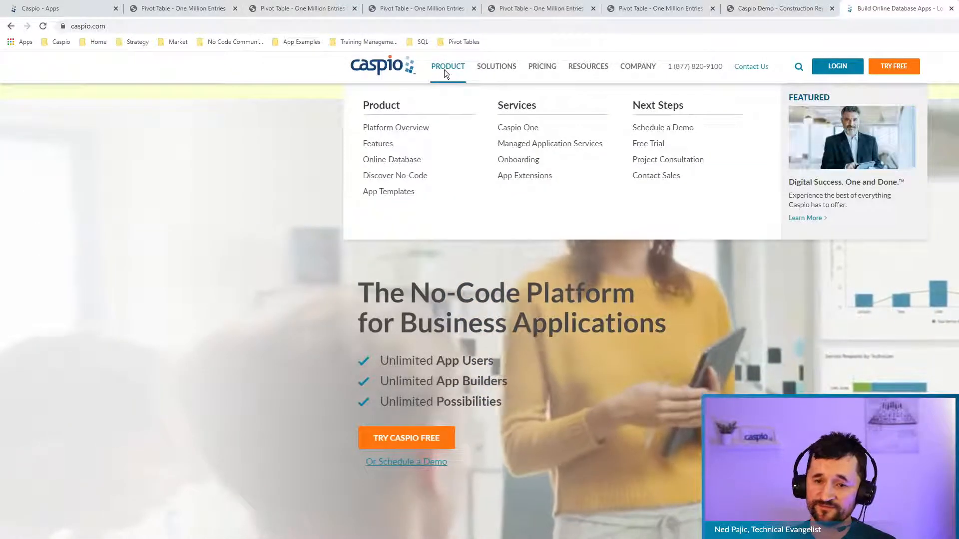
pyautogui.click(537, 180)
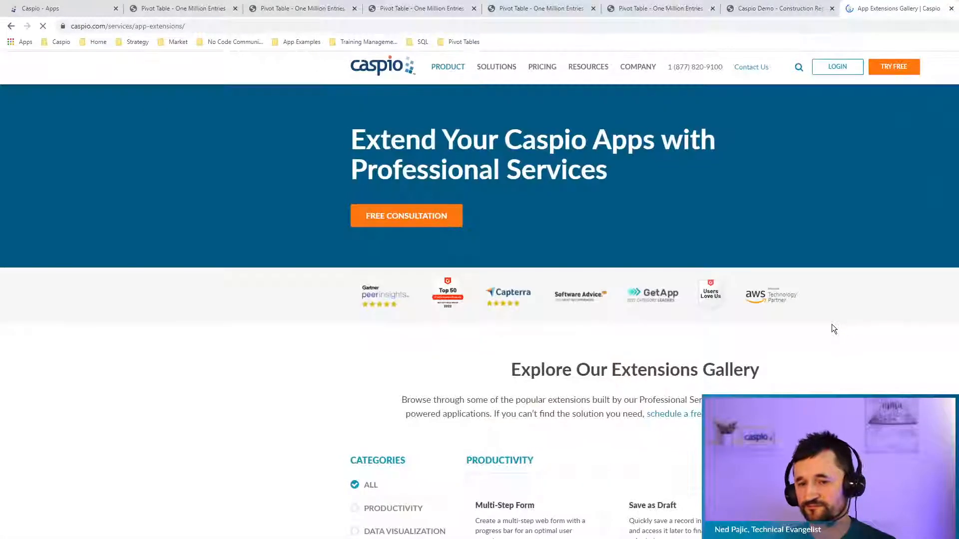
pyautogui.scroll(-5, 480, 310)
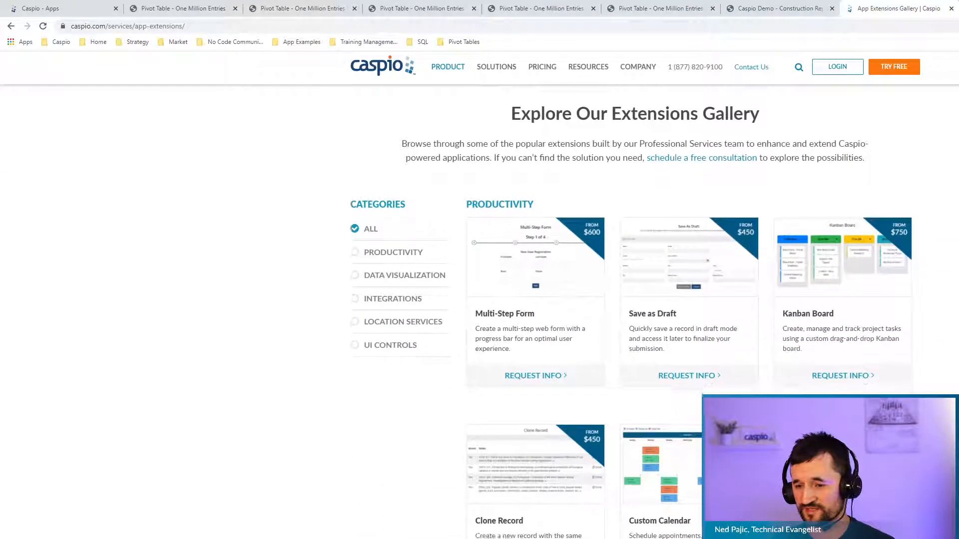
pyautogui.scroll(-2, 634, 300)
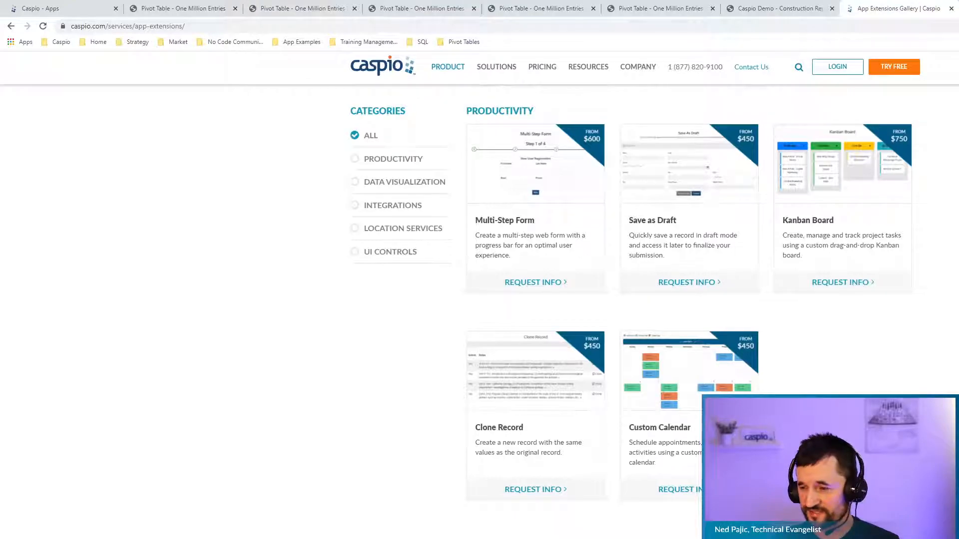
pyautogui.scroll(-10, 702, 176)
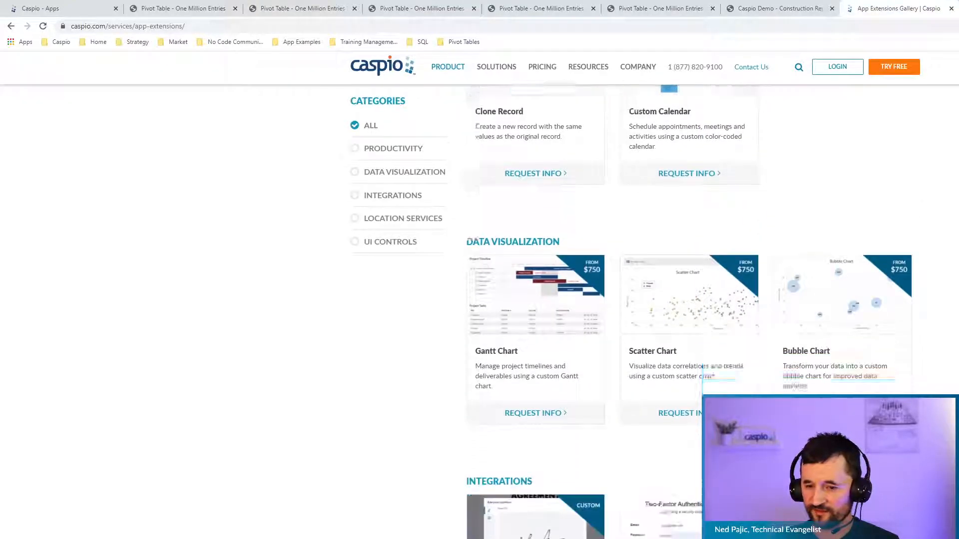
pyautogui.scroll(-2, 702, 175)
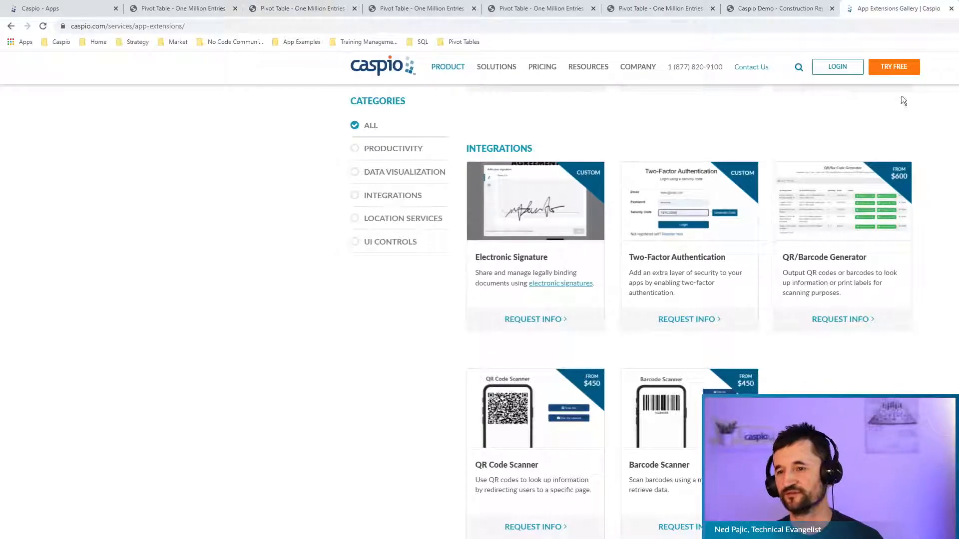
# Close the gallery, view the Pivot Table - One Million Entries report, then return to Caspio Apps.
pyautogui.click(951, 9)
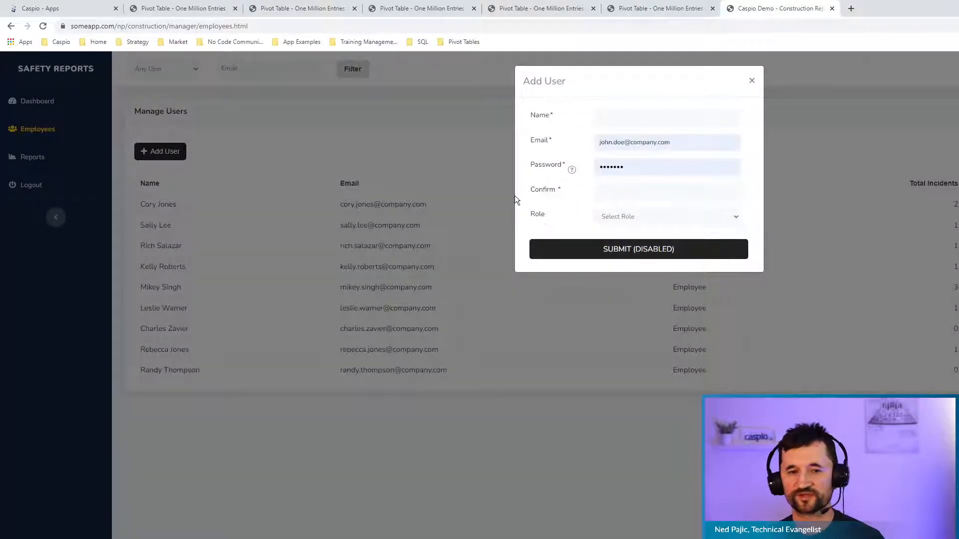
pyautogui.click(185, 9)
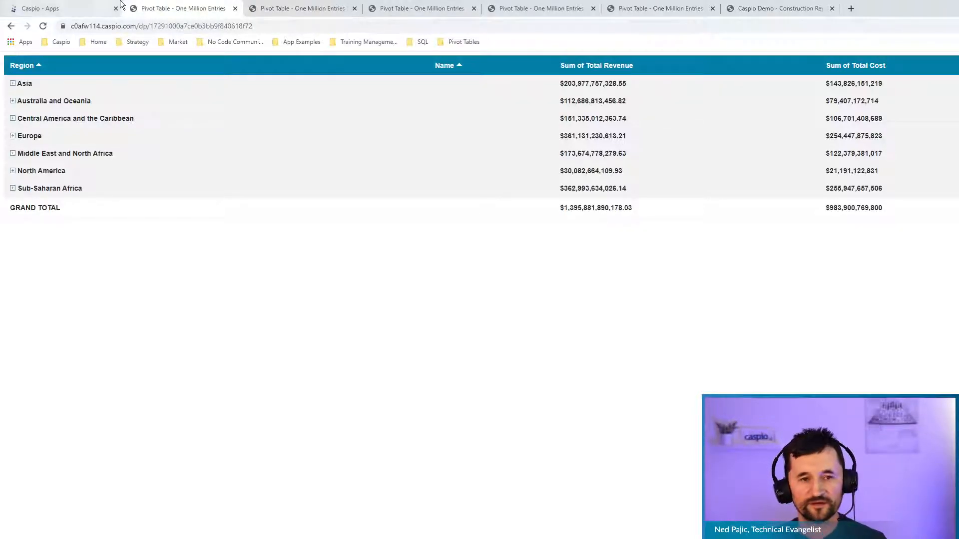
pyautogui.click(65, 10)
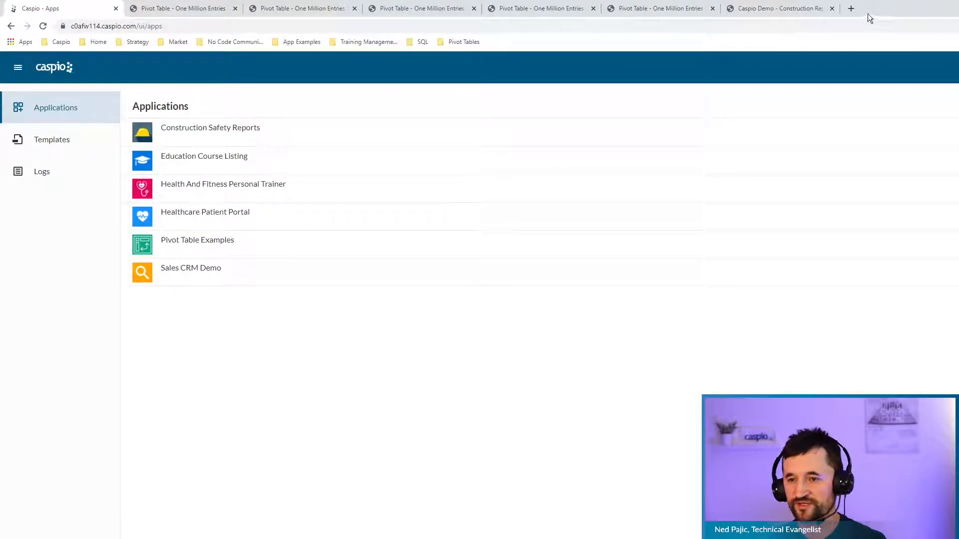
# Log in to weebly.com with the saved account and open the site in the editor.
pyautogui.click(851, 9)
pyautogui.write('weebly')
pyautogui.press('Return')
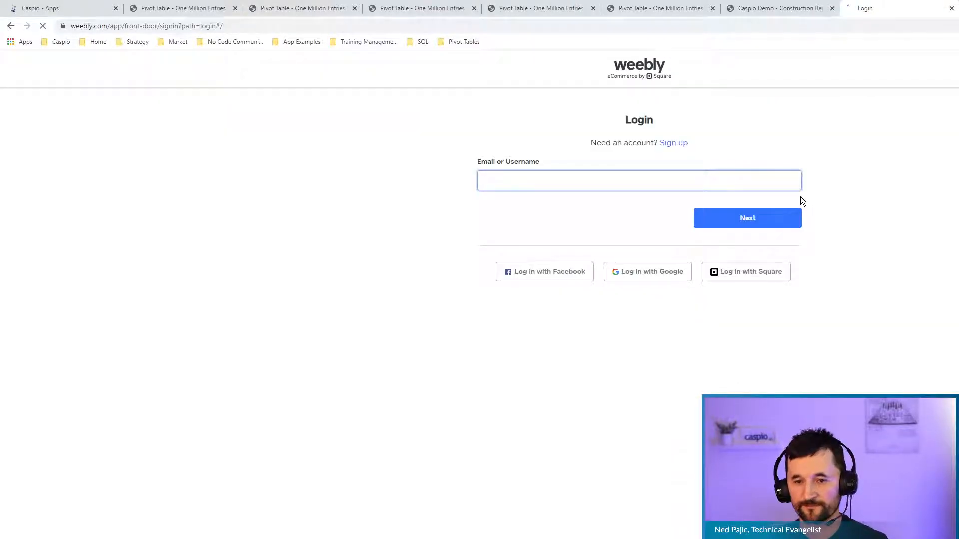
pyautogui.click(546, 199)
pyautogui.click(732, 219)
pyautogui.click(781, 270)
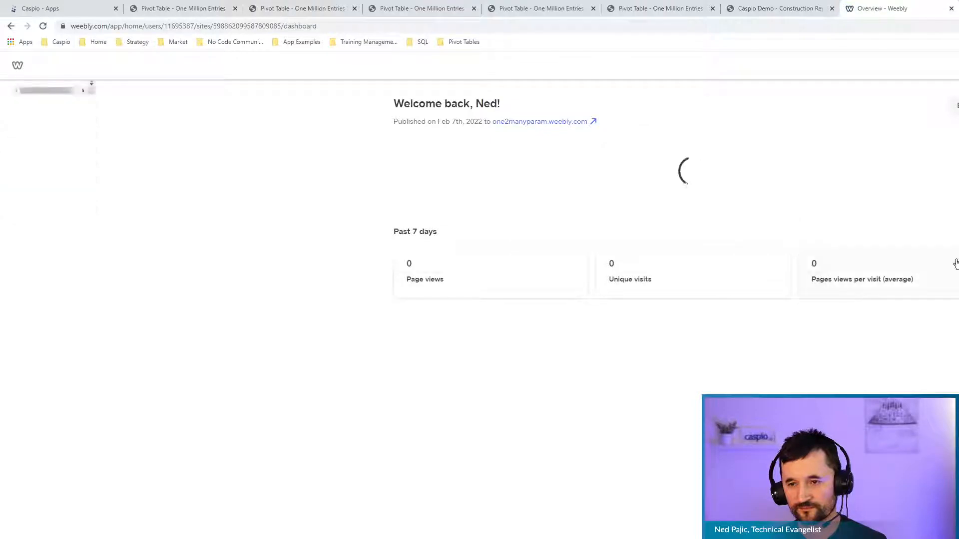
pyautogui.click(955, 105)
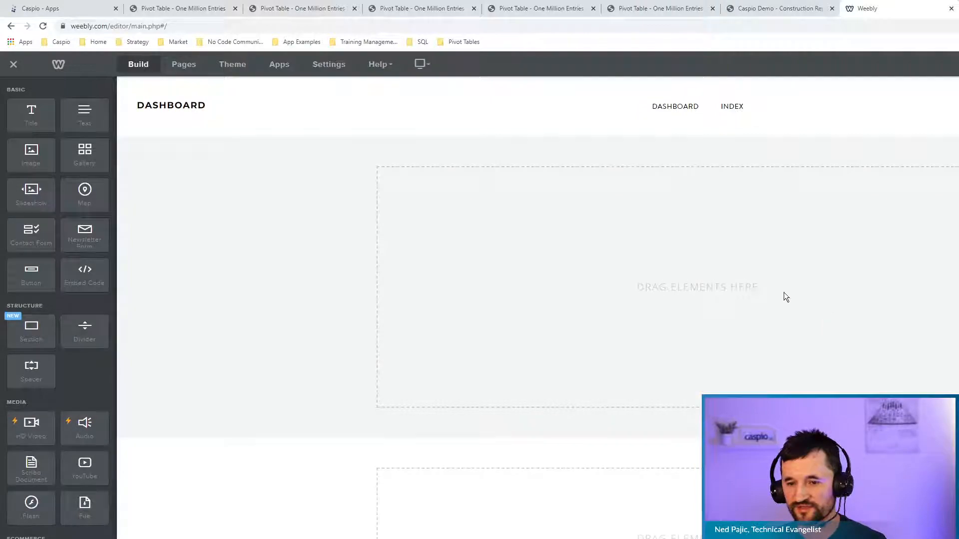
pyautogui.click(75, 9)
# Copy the Pivot Table - One Million Entries DataPage embed code from the Pivot Table Examples app.
pyautogui.click(171, 251)
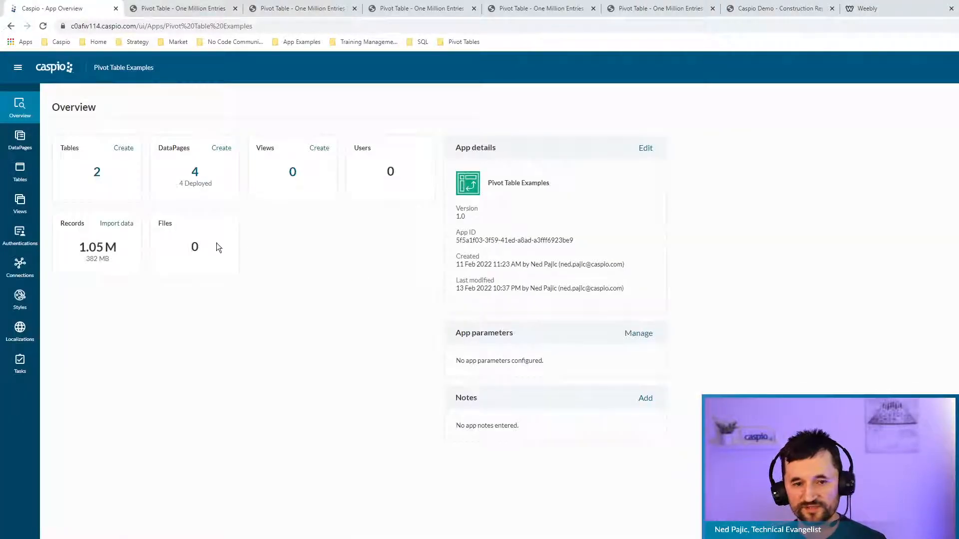
pyautogui.click(32, 146)
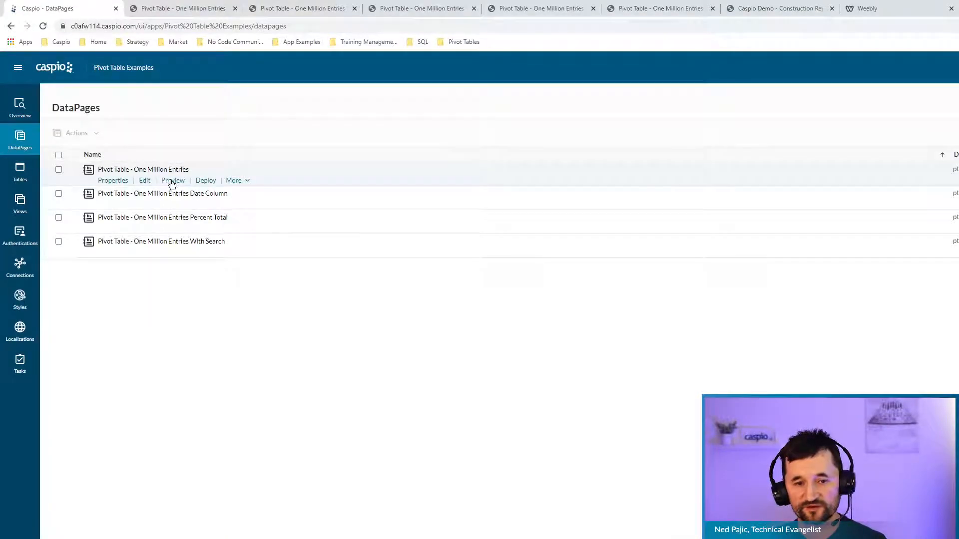
pyautogui.click(205, 181)
pyautogui.click(556, 410)
pyautogui.hotkey('ctrl', 'c')
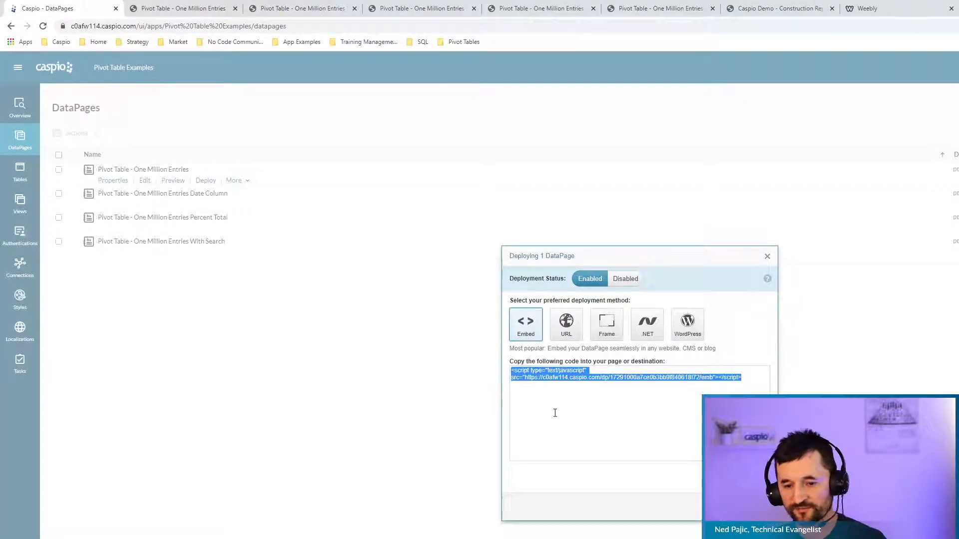
pyautogui.click(753, 507)
pyautogui.click(867, 10)
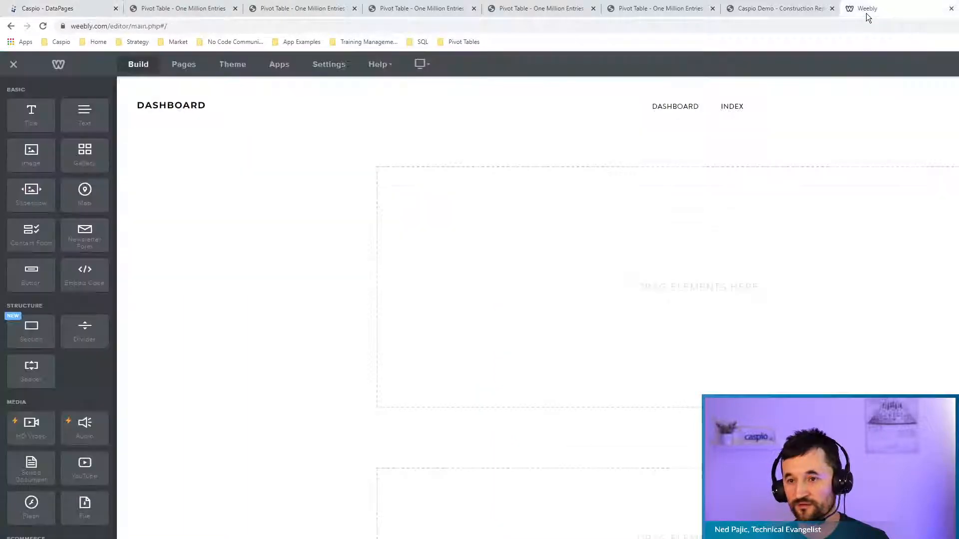
# Add an Embed Code element with the pasted Caspio script to Dashboard, publish, and view the live site.
pyautogui.moveTo(84, 273); pyautogui.dragTo(702, 296)
pyautogui.click(697, 289)
pyautogui.click(696, 338)
pyautogui.hotkey('ctrl', 'v')
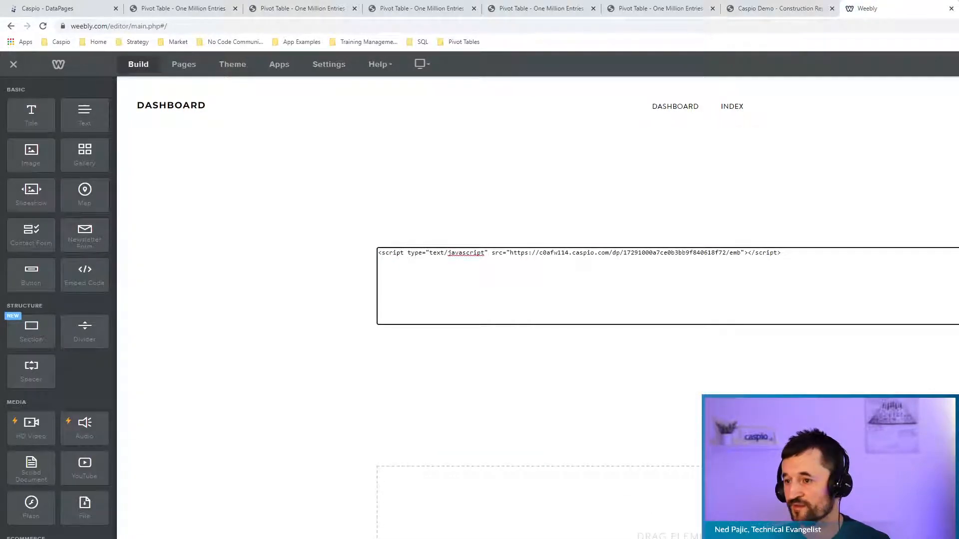
pyautogui.click(958, 64)
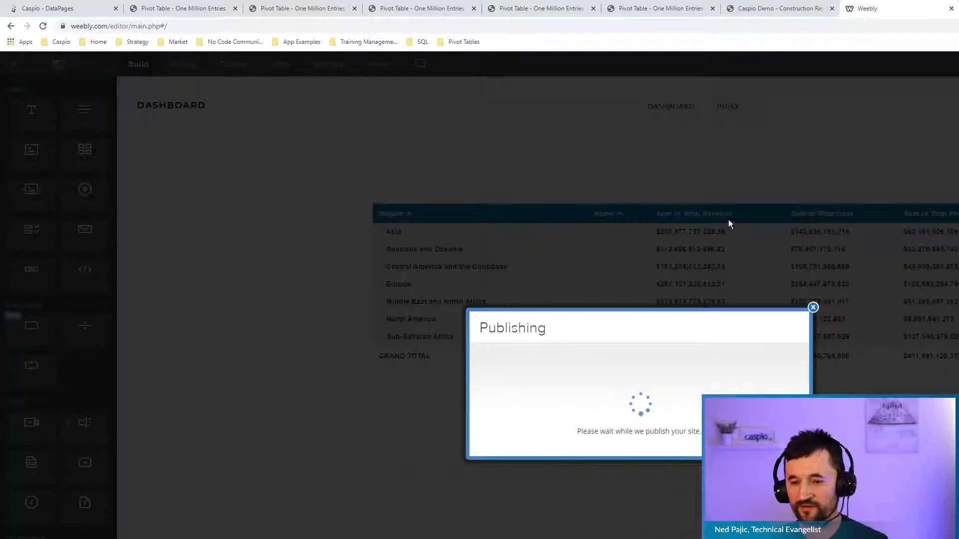
pyautogui.click(605, 290)
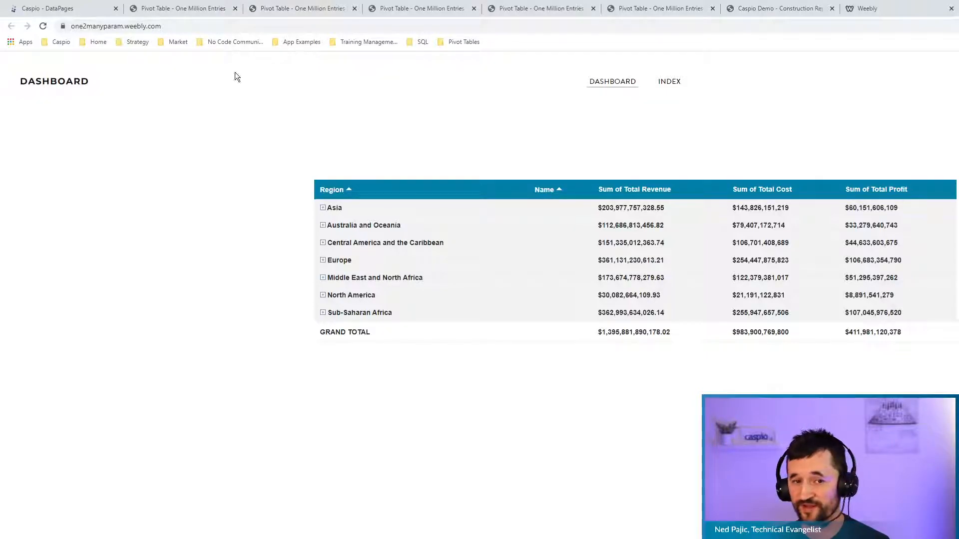
# Check the Pivot Table - One Million Entries DataPage properties and its AppKey, then return to the dashboard.
pyautogui.click(73, 10)
pyautogui.click(34, 143)
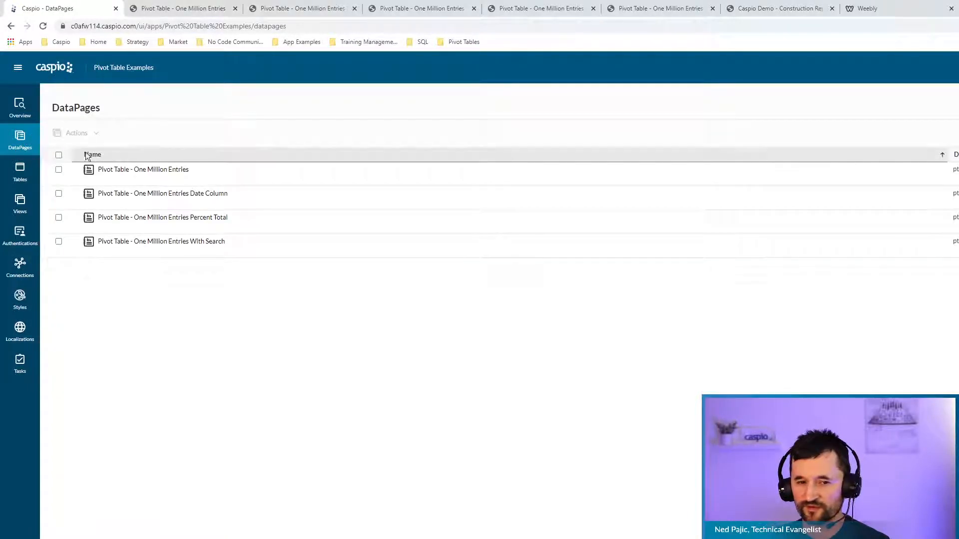
pyautogui.click(113, 181)
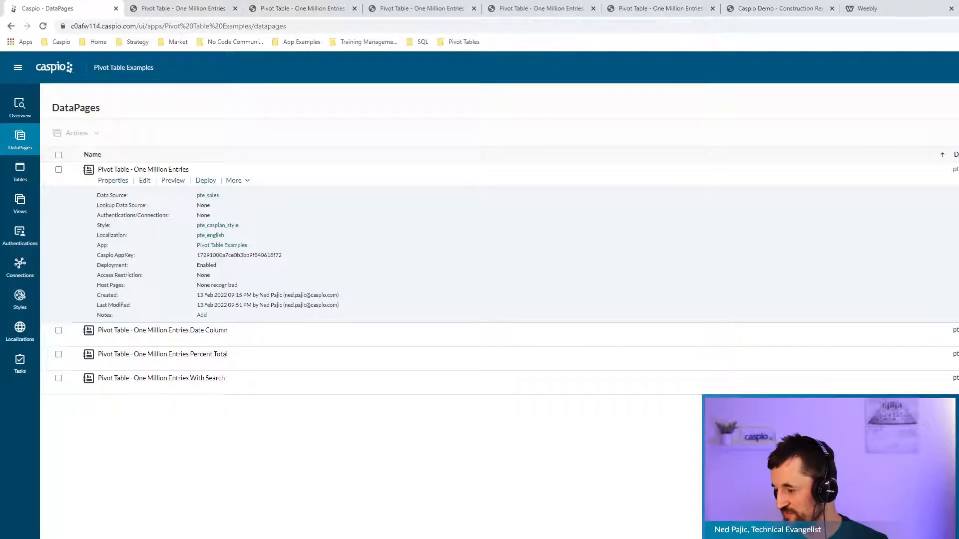
pyautogui.hotkey('ctrl', 'shift', 'Tab')
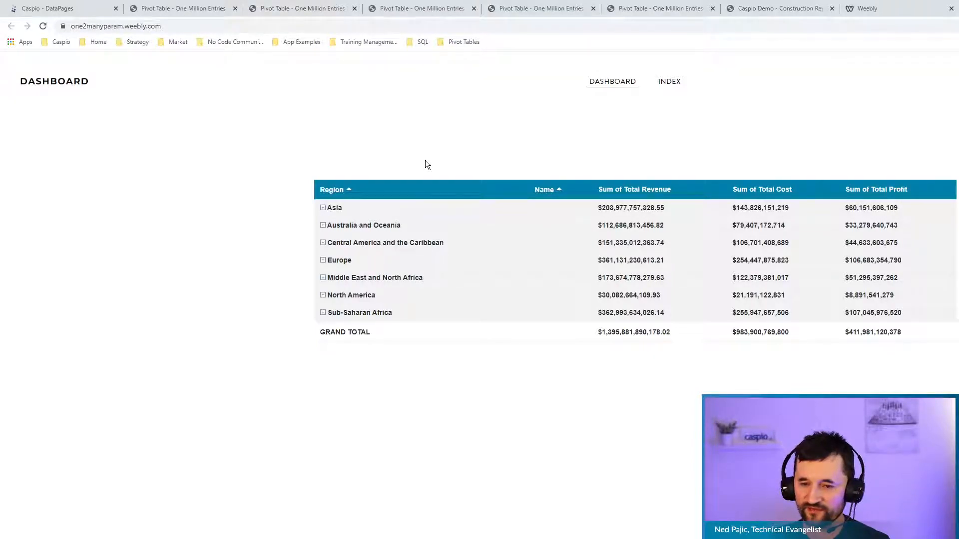
# Switch back to the Caspio DataPages tab.
pyautogui.click(65, 9)
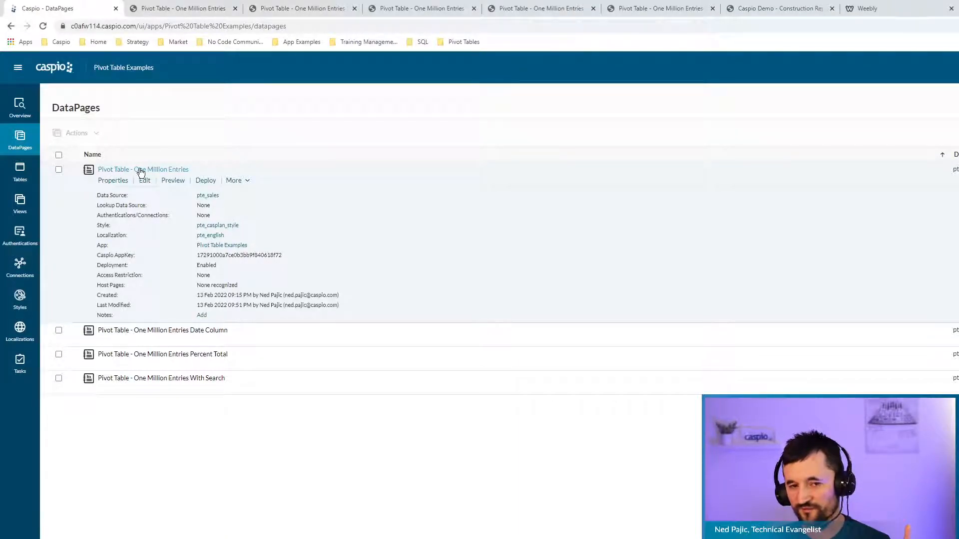
# Rename the first DataPage to 'Total Net Profit'.
pyautogui.click(231, 181)
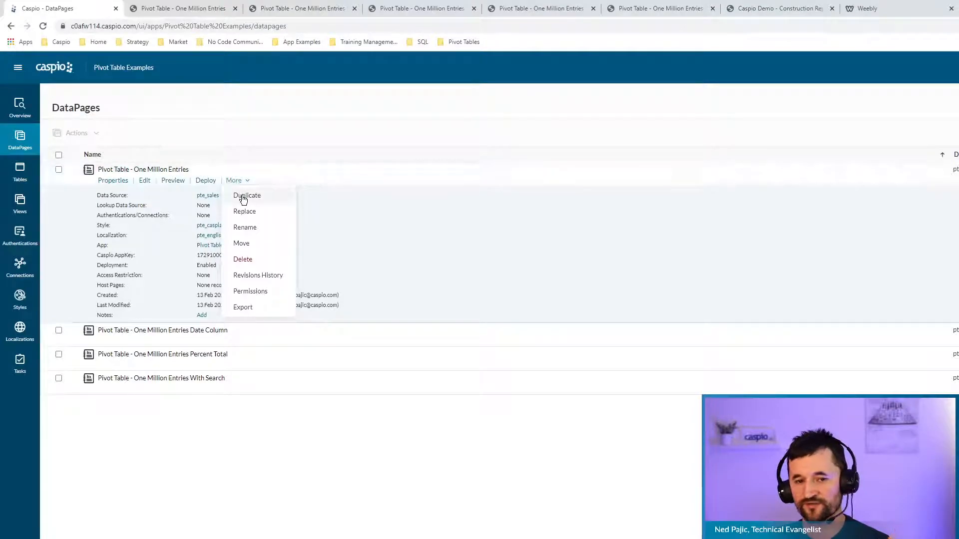
pyautogui.click(250, 229)
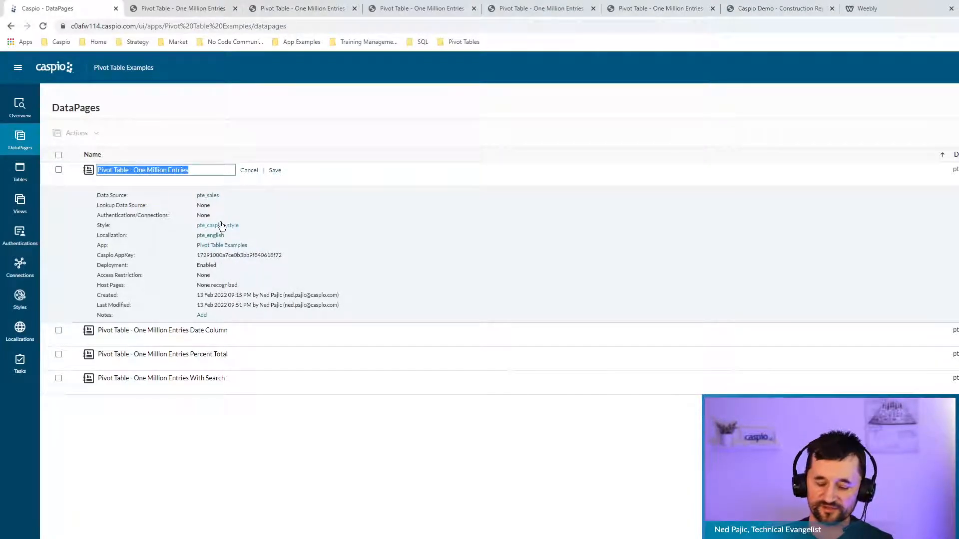
pyautogui.write('Total Net Profit')
pyautogui.click(274, 171)
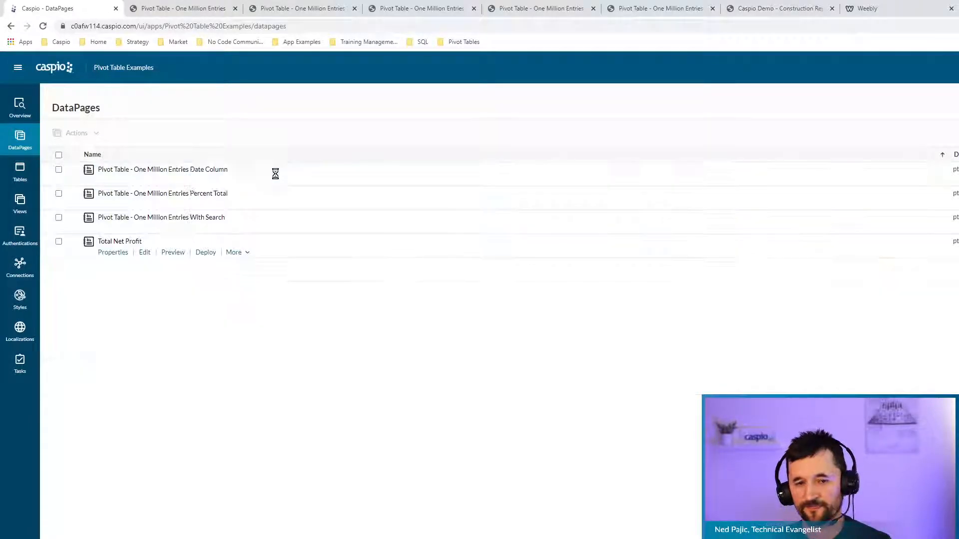
# Open the Total Net Profit DataPage wizard and add header and footer sections.
pyautogui.click(143, 253)
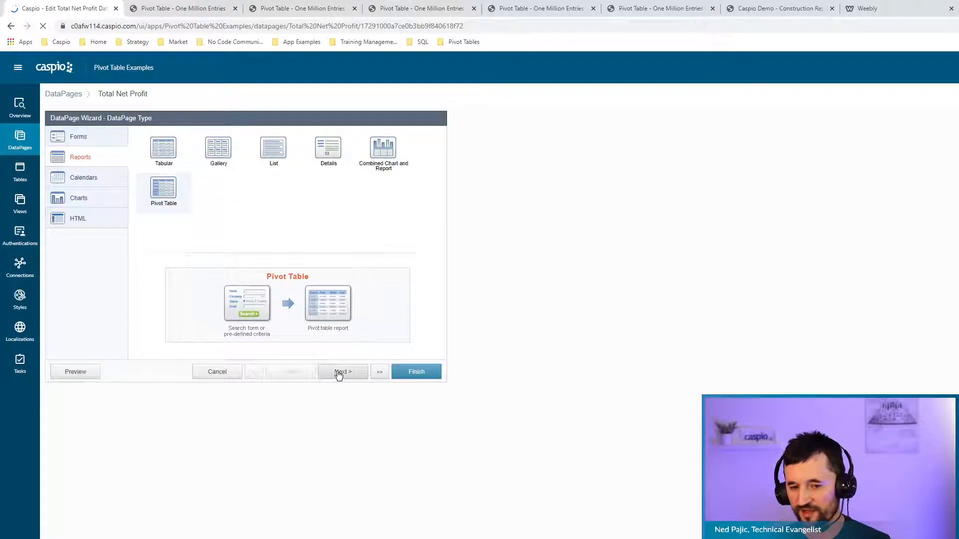
pyautogui.click(339, 372)
pyautogui.click(339, 372)
pyautogui.click(338, 373)
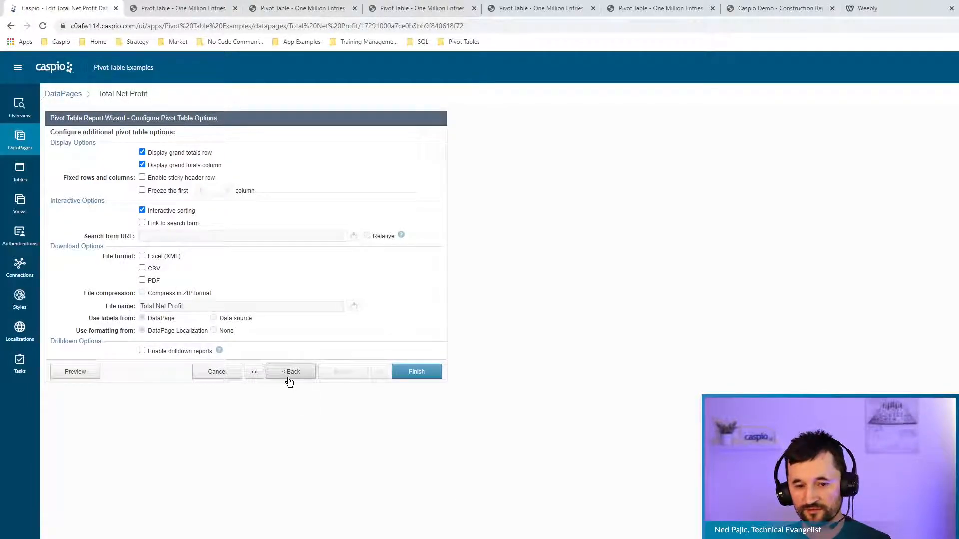
pyautogui.click(288, 372)
pyautogui.click(127, 348)
pyautogui.click(116, 361)
# Enter 'Total Net Profit' in the header as a bold Heading 1, then finish the wizard.
pyautogui.click(276, 218)
pyautogui.write('Total Net Profit')
pyautogui.hotkey('ctrl', 'a')
pyautogui.click(257, 168)
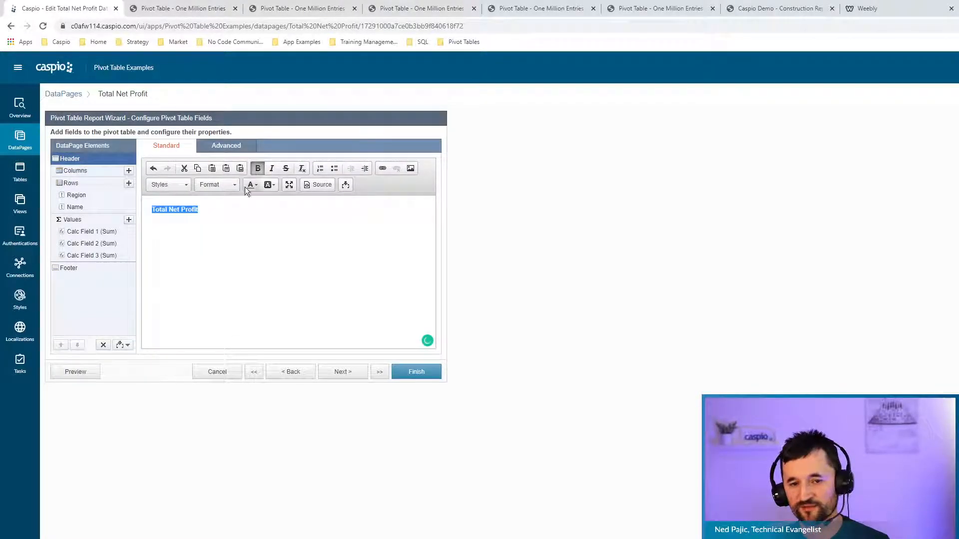
pyautogui.click(223, 185)
pyautogui.click(223, 226)
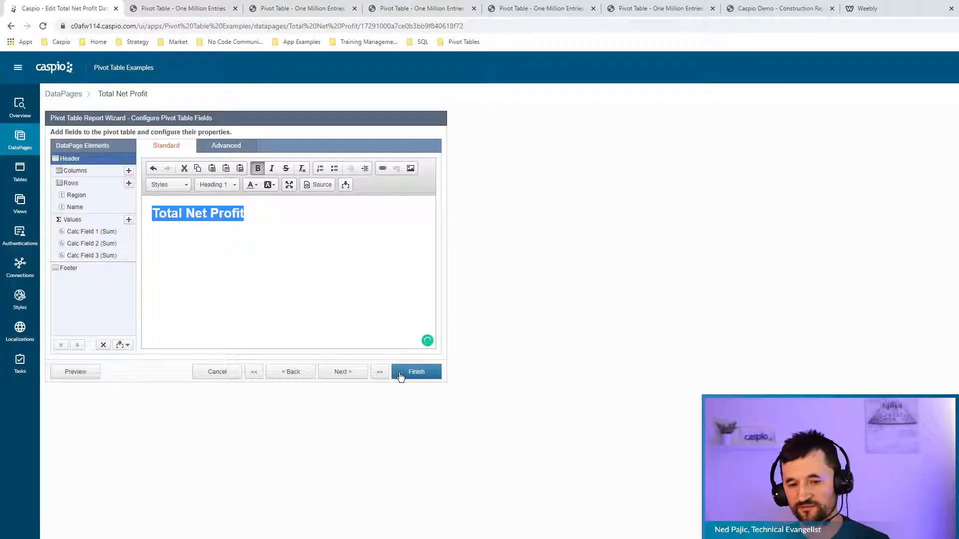
pyautogui.click(400, 373)
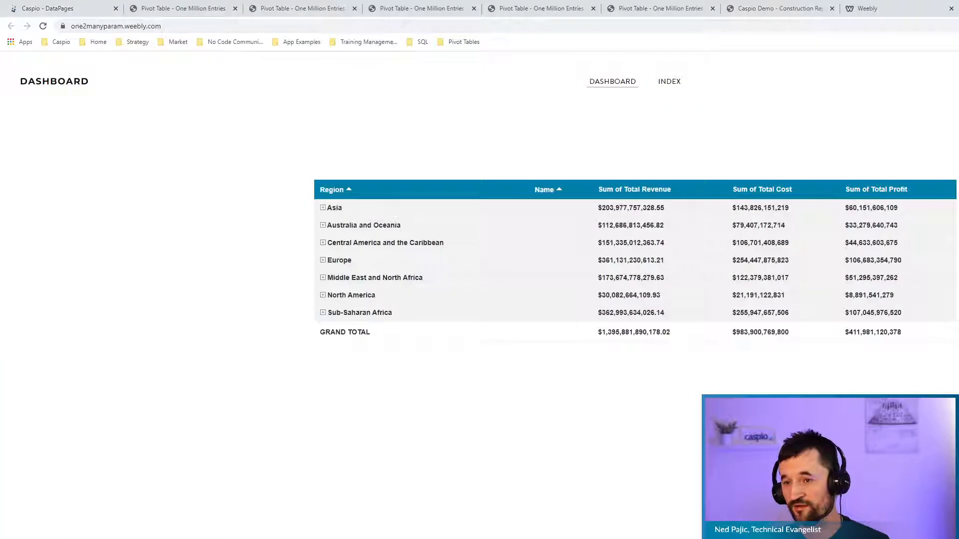
# Reload the Weebly dashboard to confirm the Total Net Profit heading, then return to Caspio's DataPages.
pyautogui.click(43, 26)
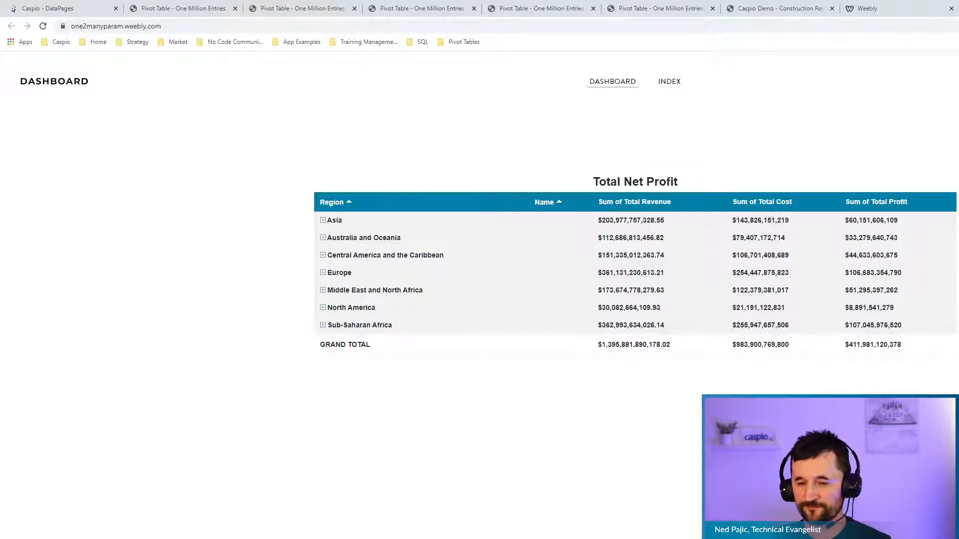
pyautogui.click(67, 7)
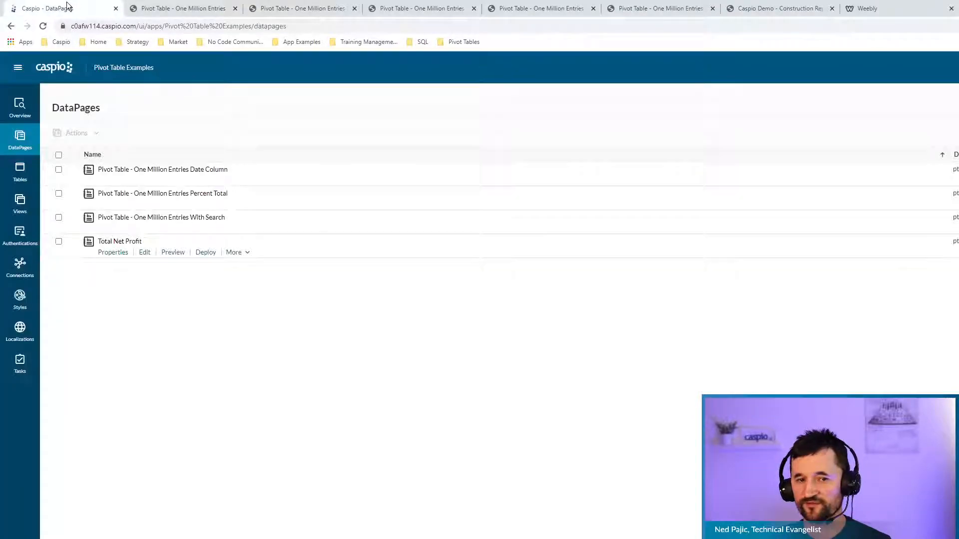
# Show the Total Net Profit DataPage's properties and AppKey, then switch back to the Weebly dashboard.
pyautogui.click(113, 252)
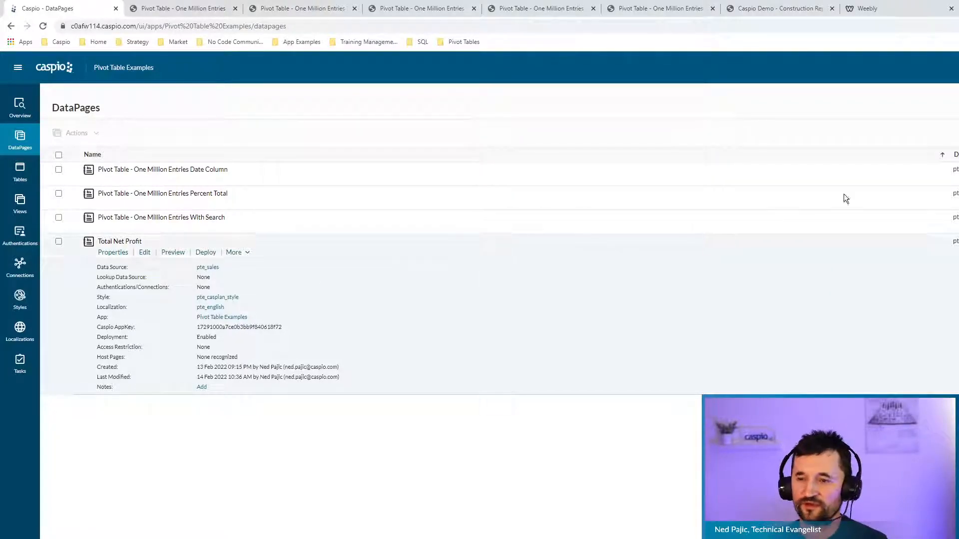
pyautogui.click(958, 9)
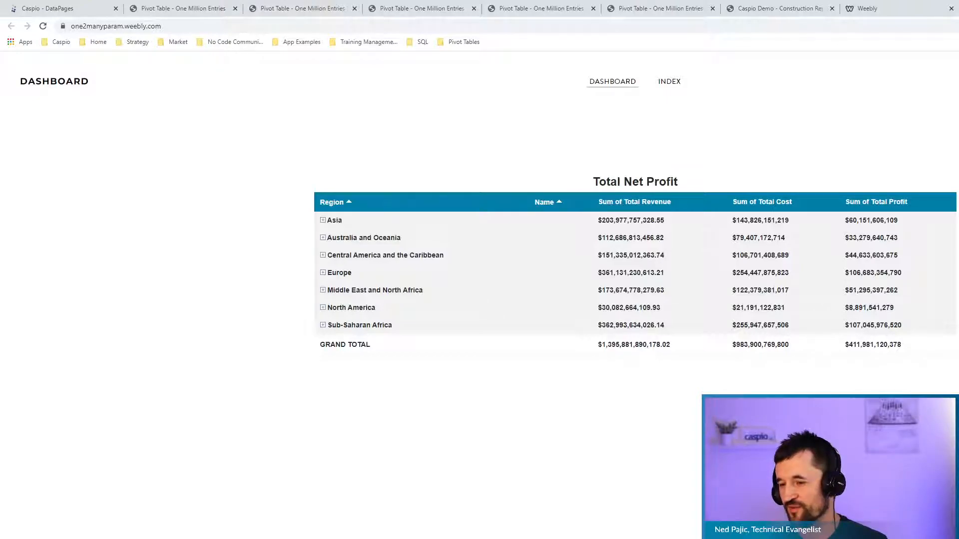
# Open the dashboard's page source and search it for "caspio".
pyautogui.hotkey('ctrl', 'u')
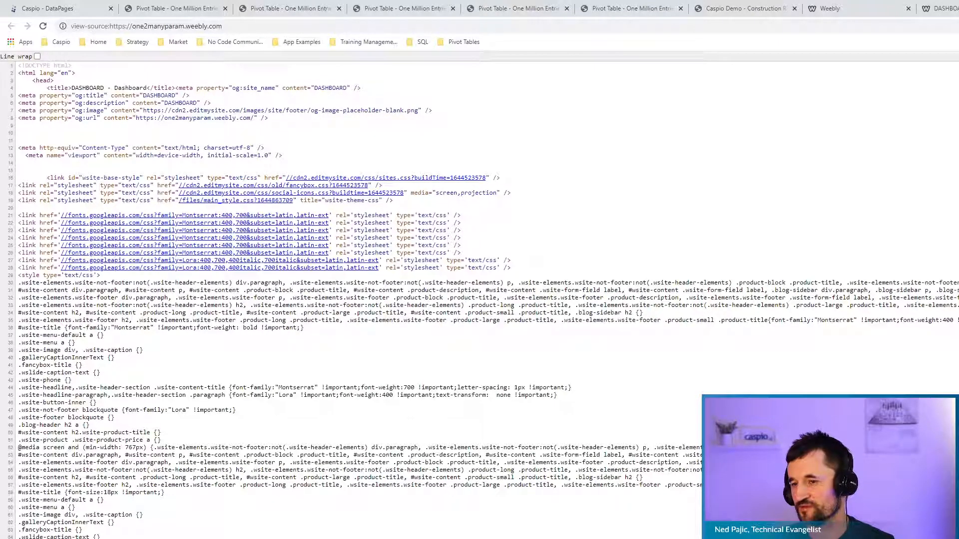
pyautogui.scroll(-12, 510, 368)
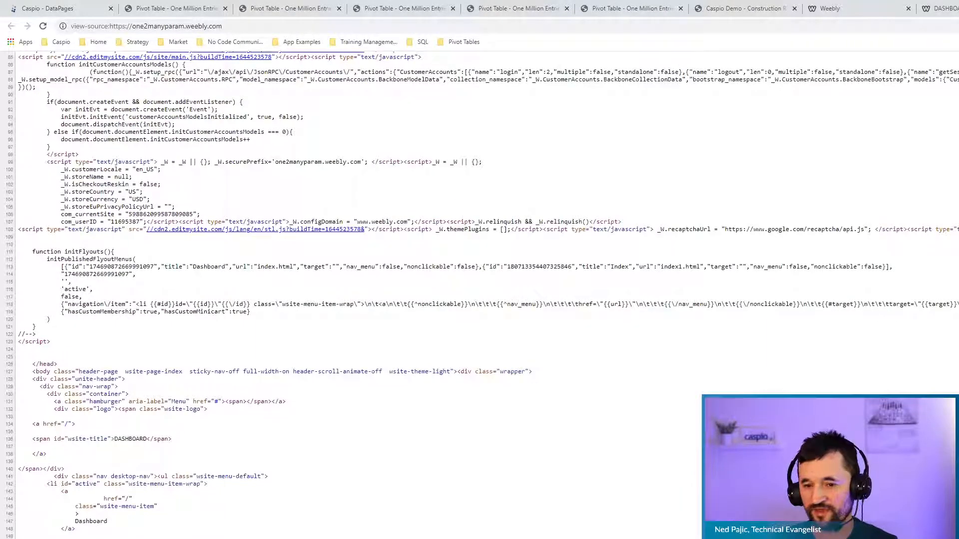
pyautogui.scroll(-13, 772, 293)
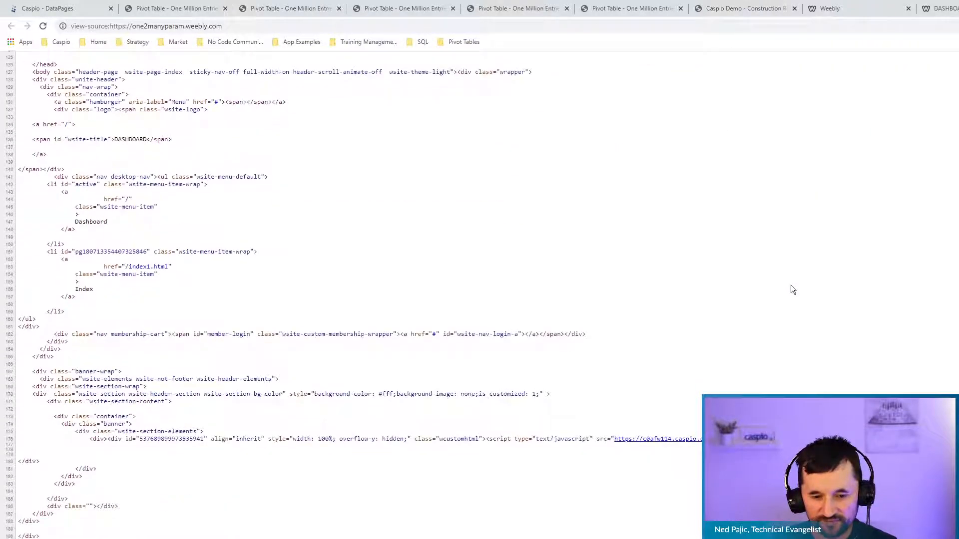
pyautogui.scroll(2, 786, 291)
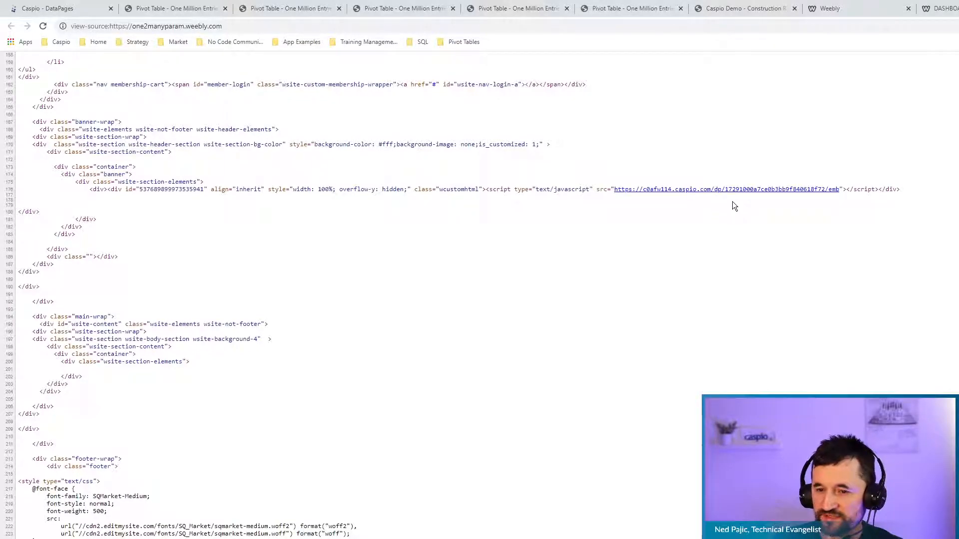
pyautogui.write('caspio')
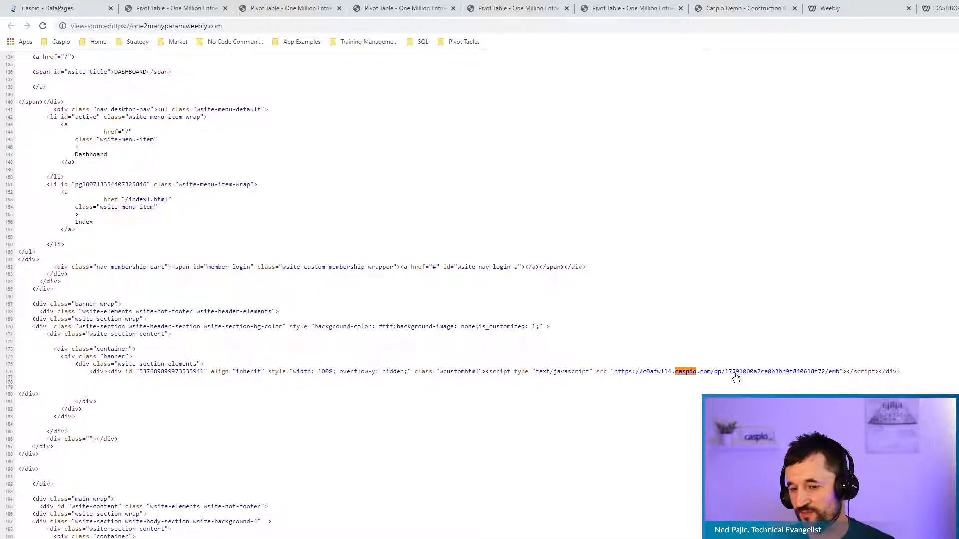
# Open the embedded Caspio script URL and select its AppKey, then go to Caspio's tab.
pyautogui.click(825, 372)
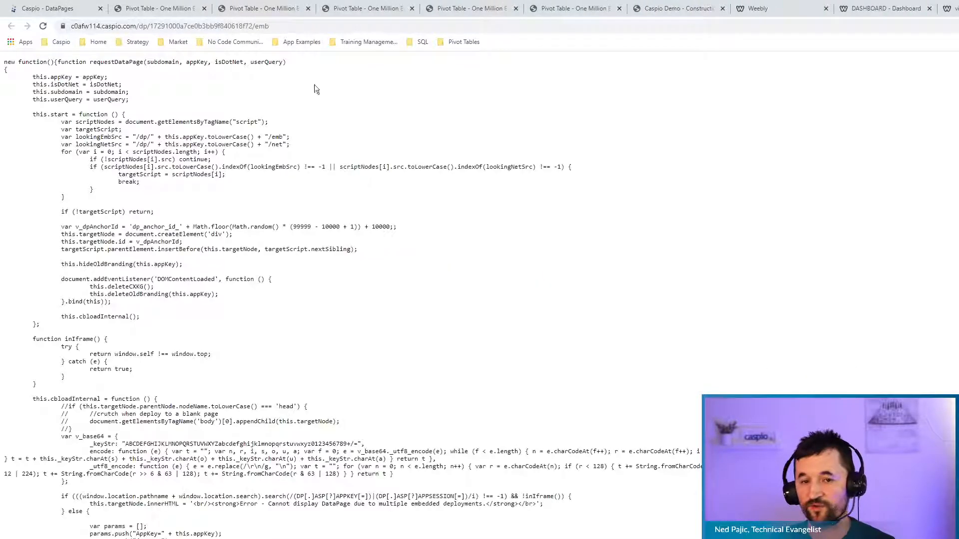
pyautogui.moveTo(253, 26); pyautogui.dragTo(149, 26)
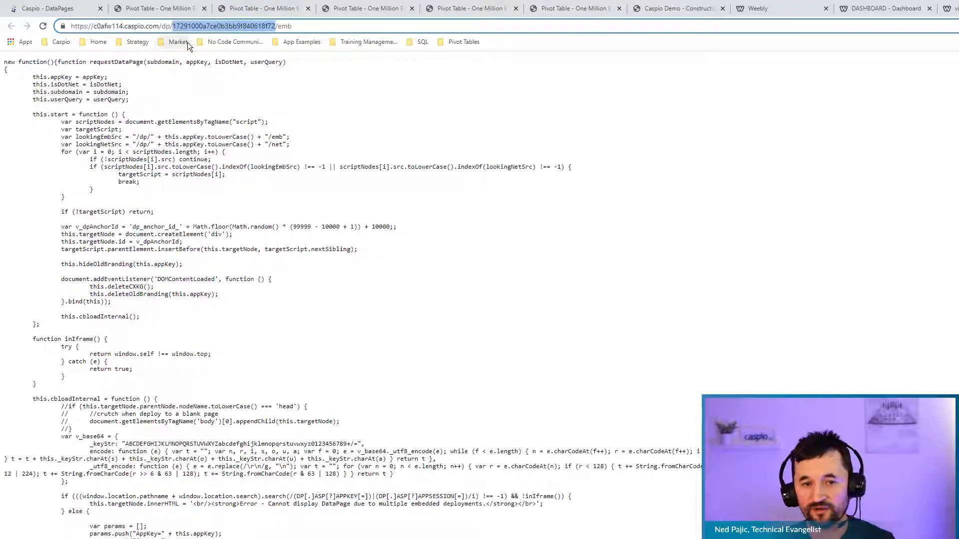
pyautogui.click(64, 4)
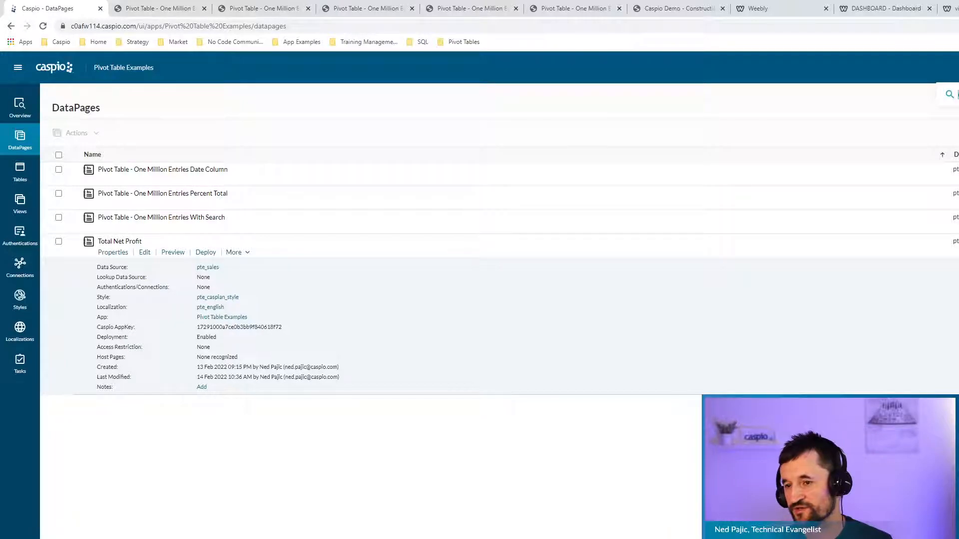
# Search Caspio for the copied AppKey, tracing it to Total Net Profit, then return to Applications.
pyautogui.press('Return')
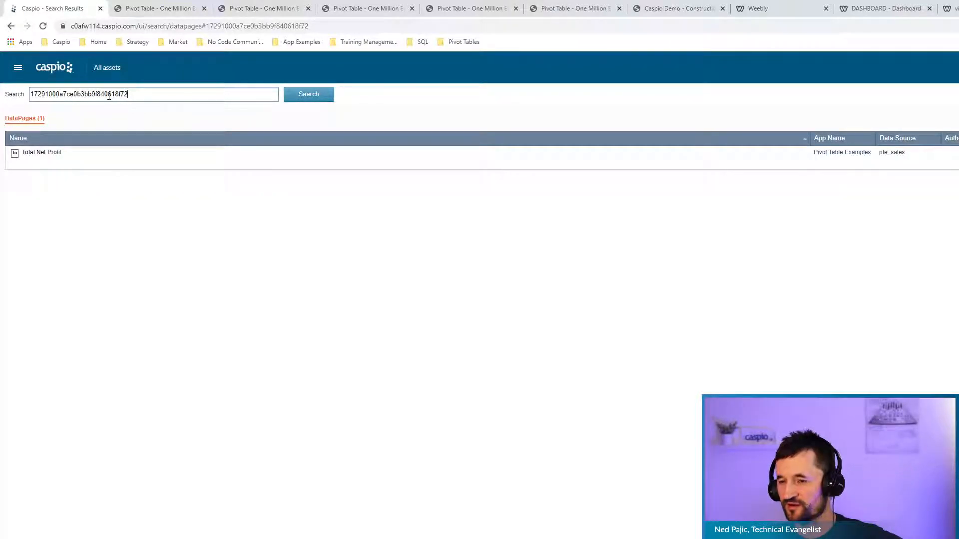
pyautogui.click(62, 67)
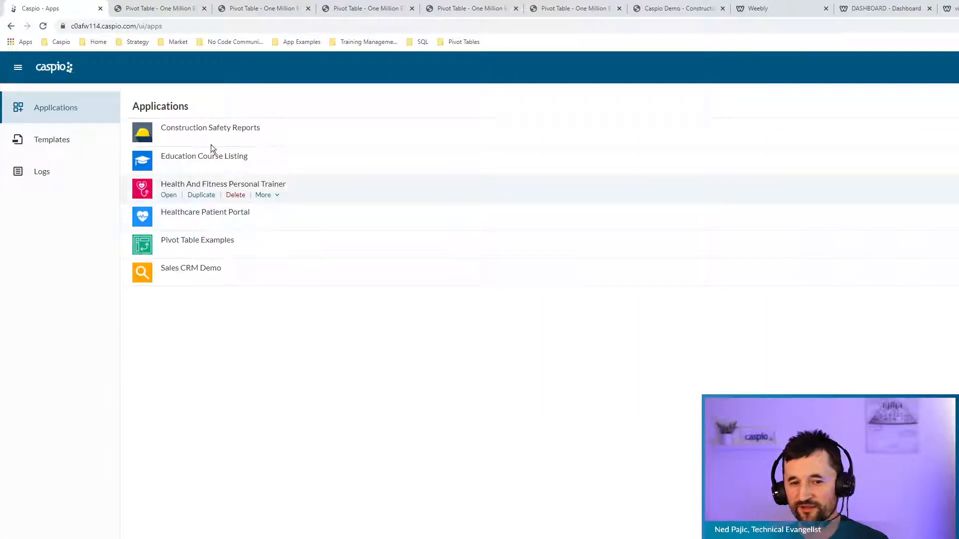